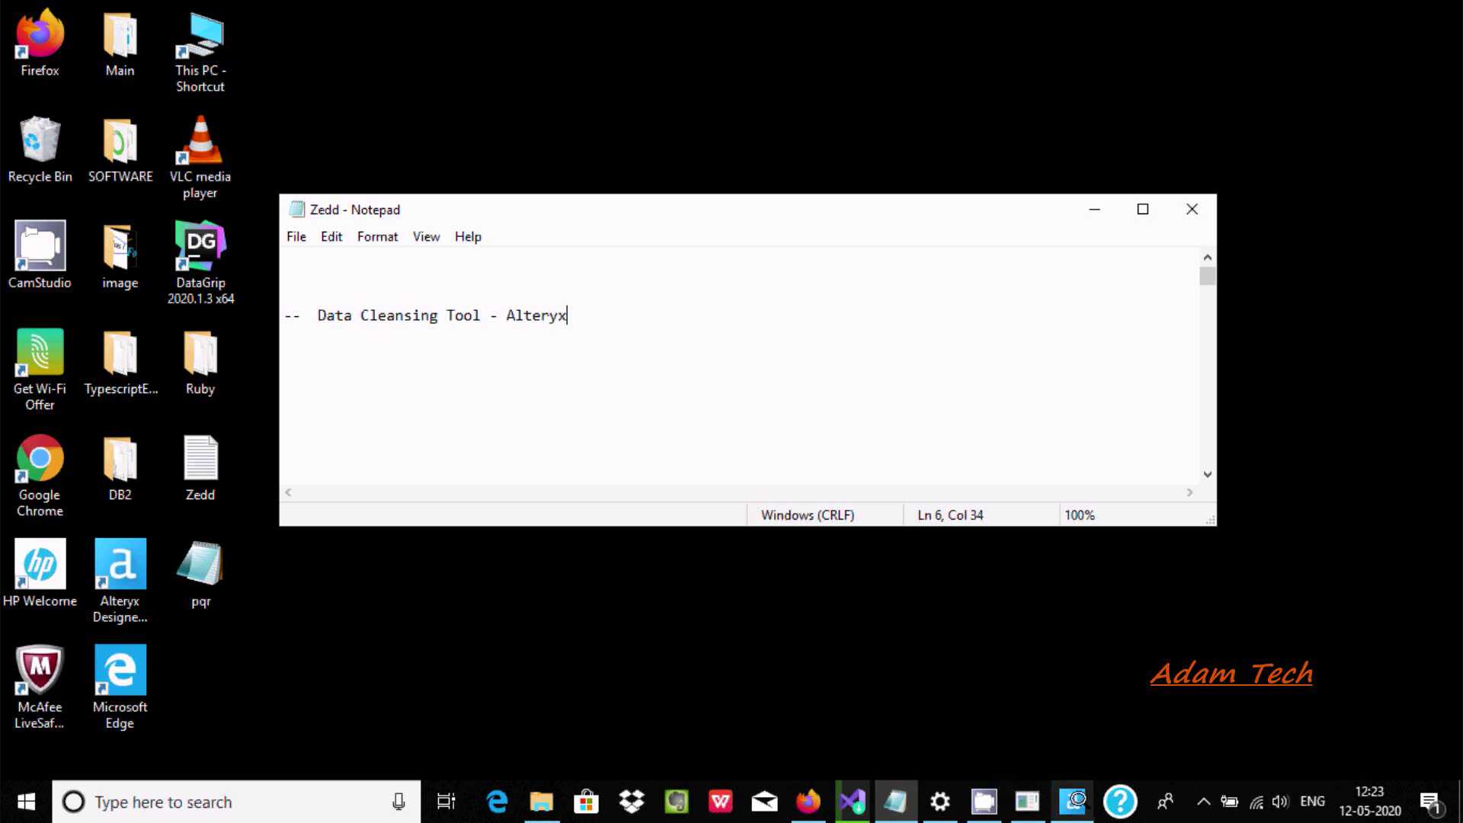
- Switch to Alteryx Designer, add an Input Data tool to the canvas, and connect it to the recent aka:Oracle1 connection
left_click(1071, 801)
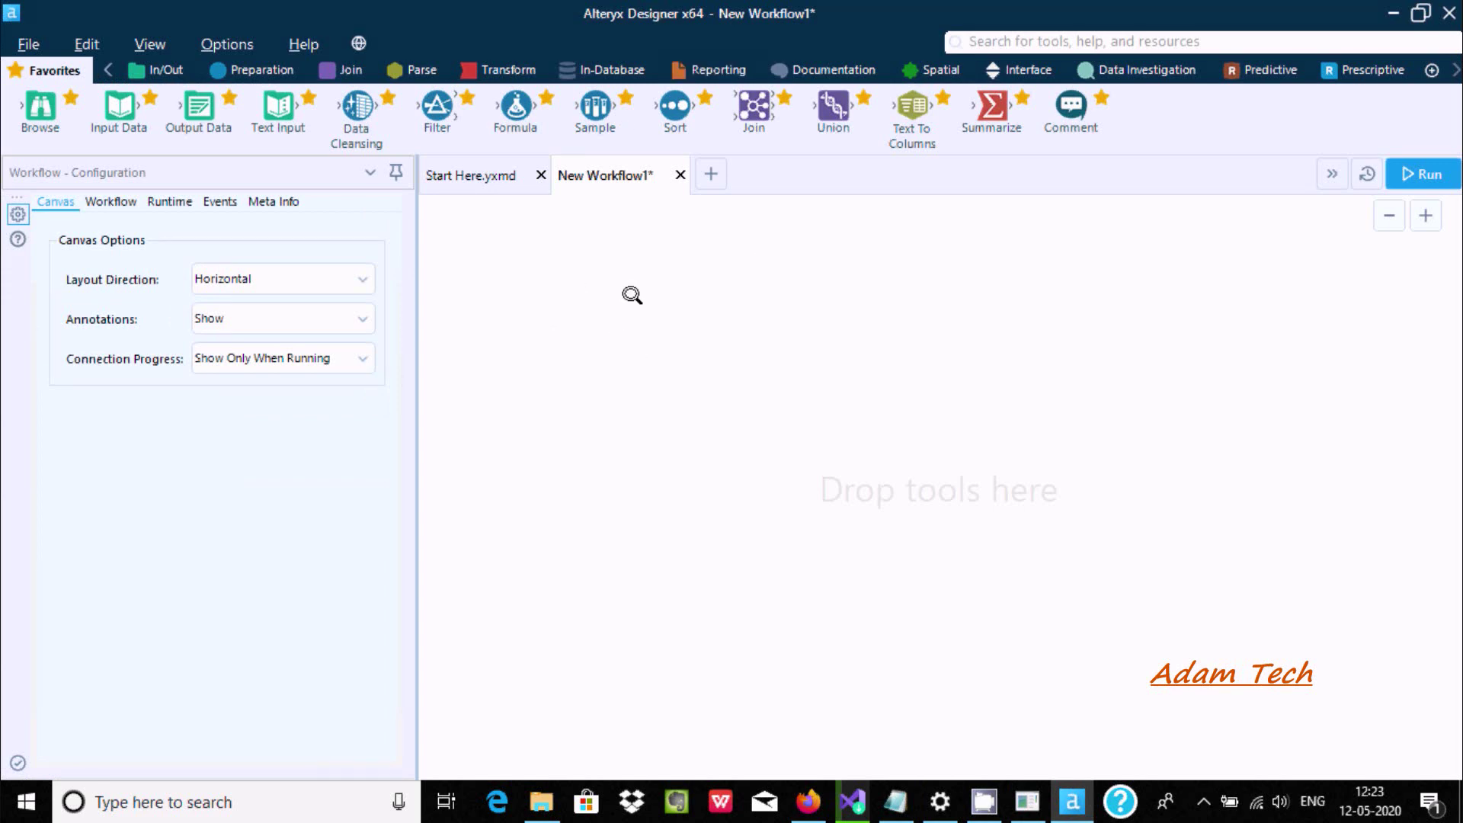
left_click_drag(120, 100, 598, 284)
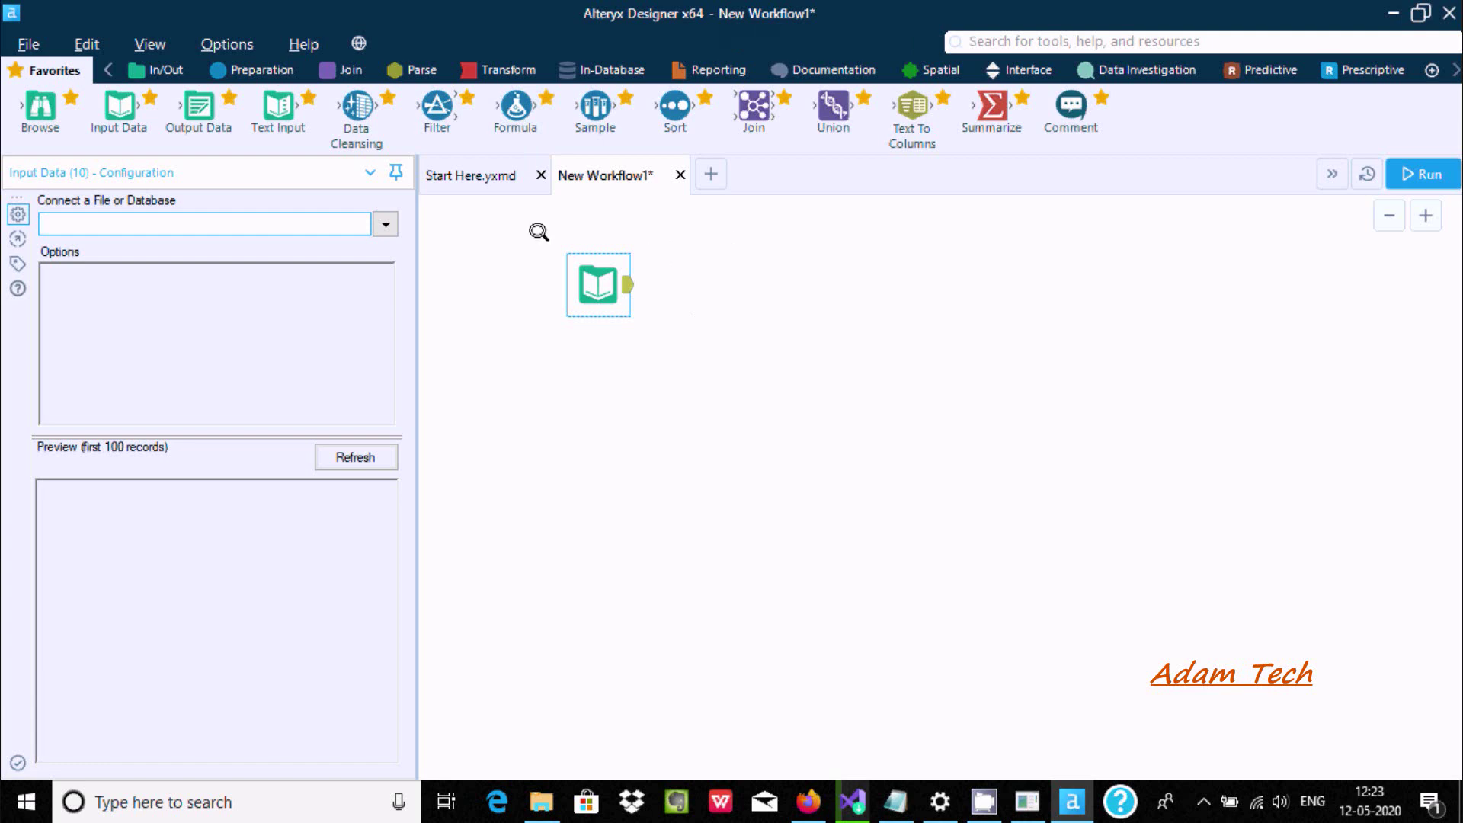
left_click(379, 220)
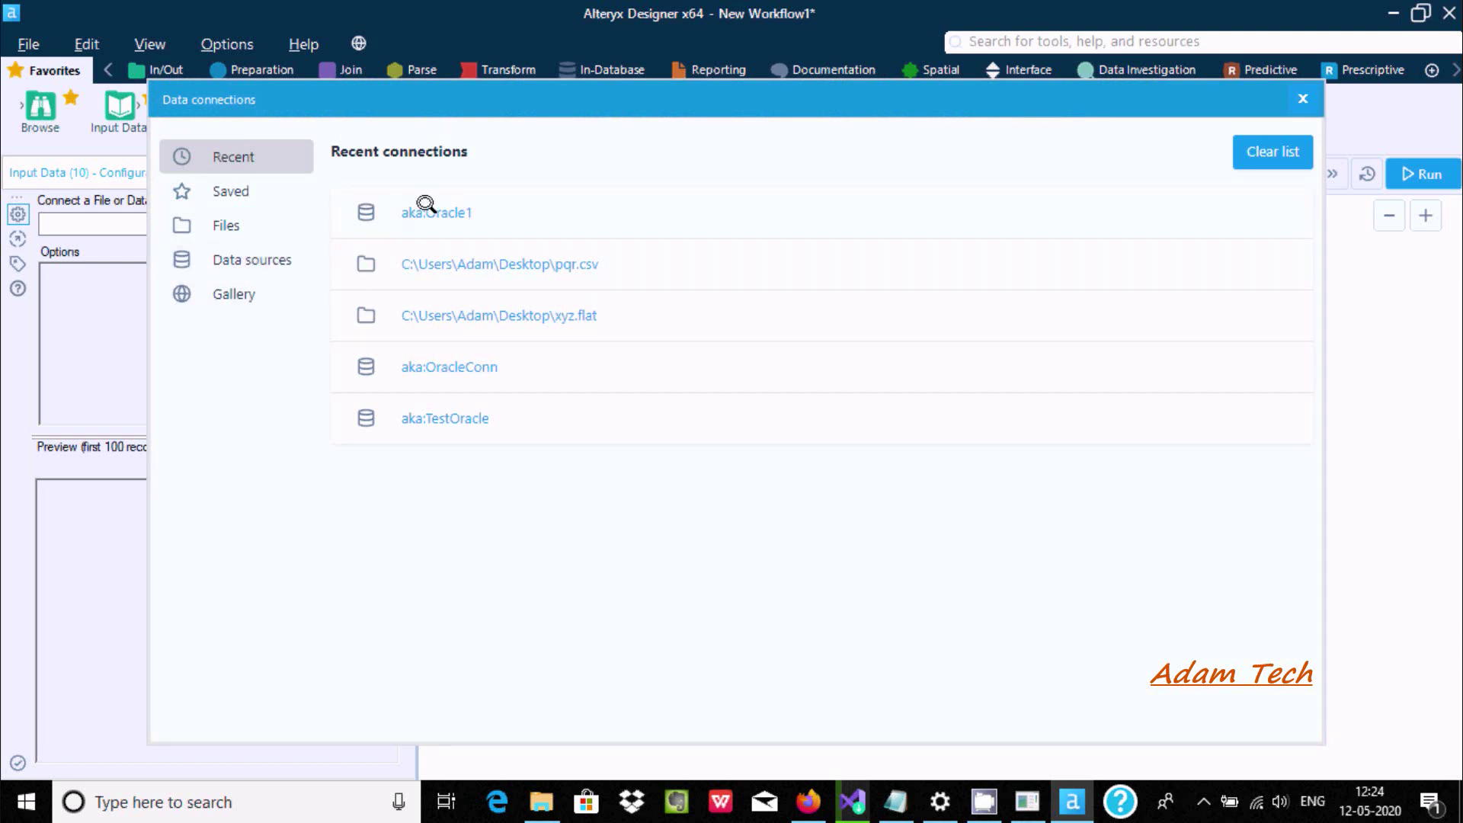
key("Escape")
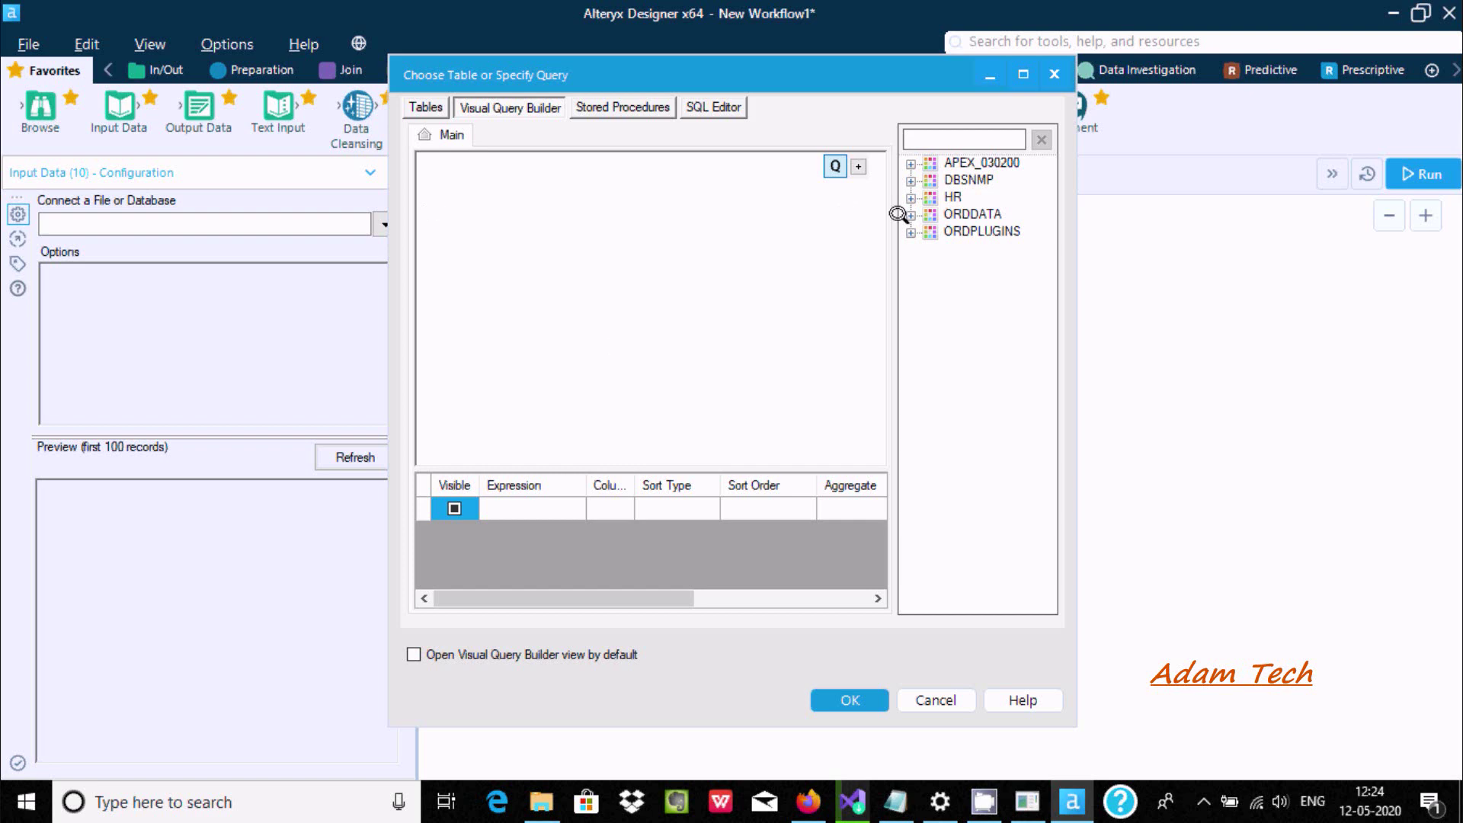
- Build the input query from the HR schema's EMPLOYEES table with all columns included, and accept it
left_click(902, 196)
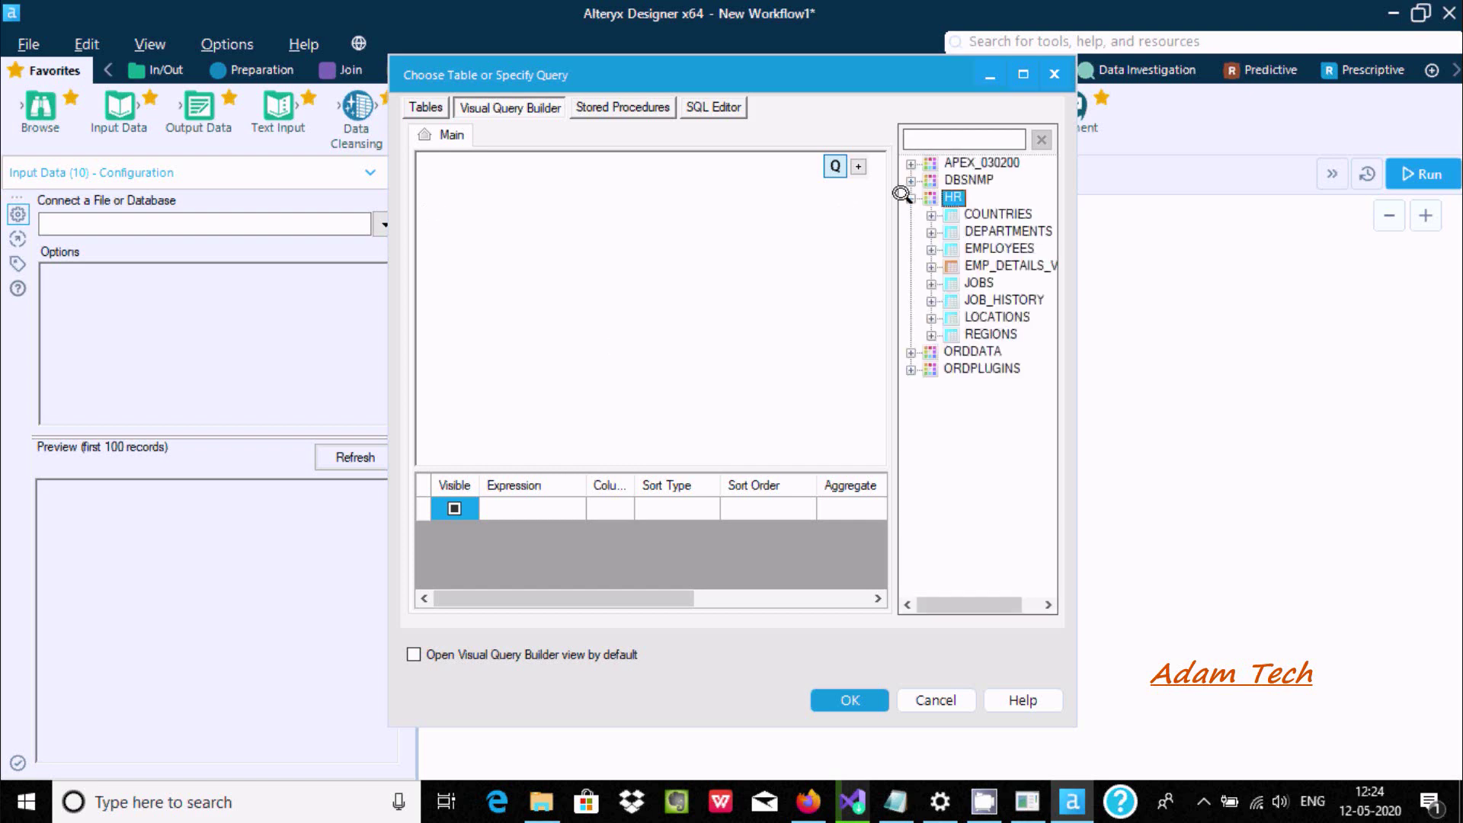
left_click(973, 245)
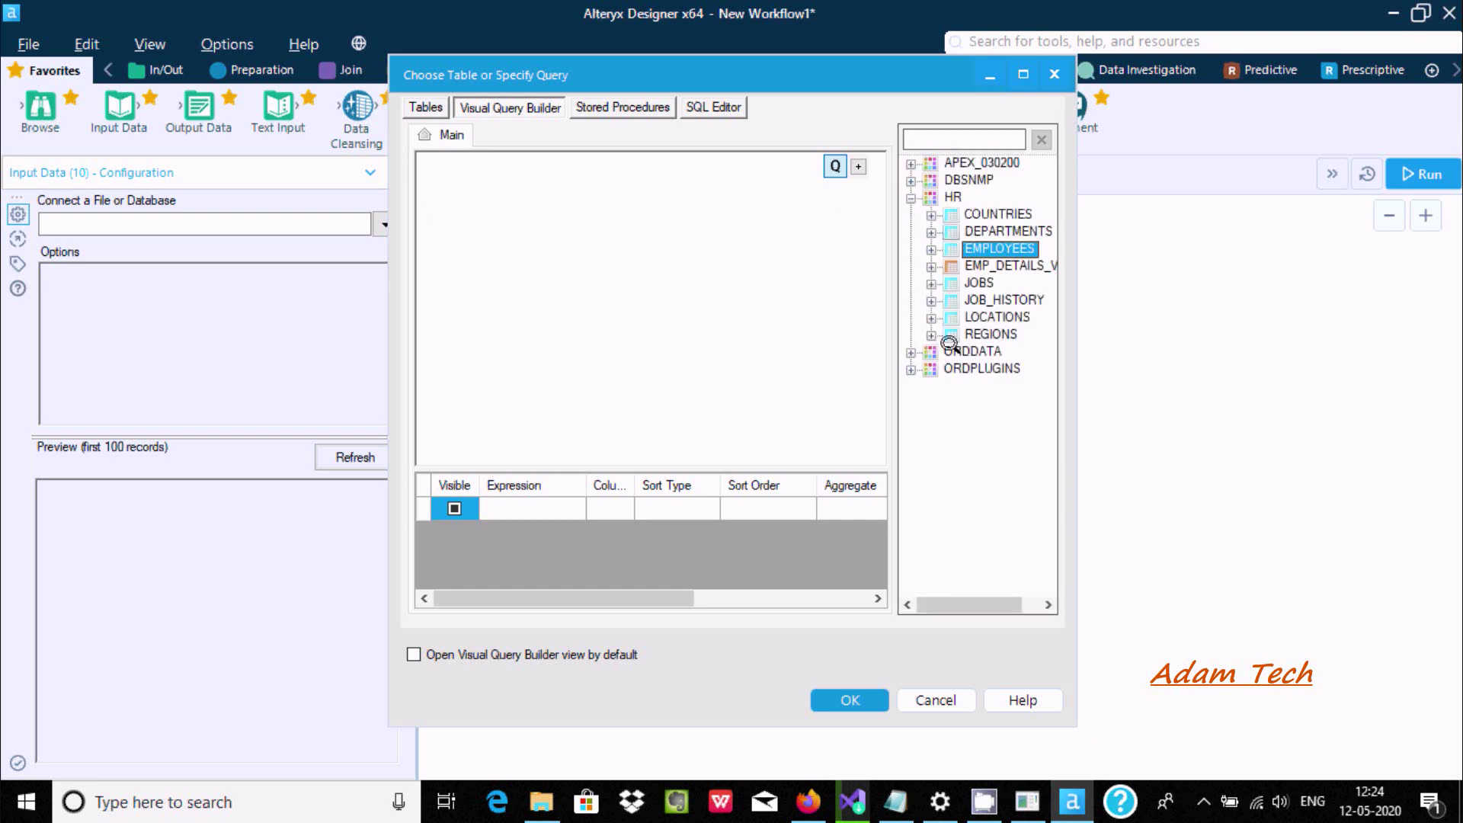
double_click(970, 246)
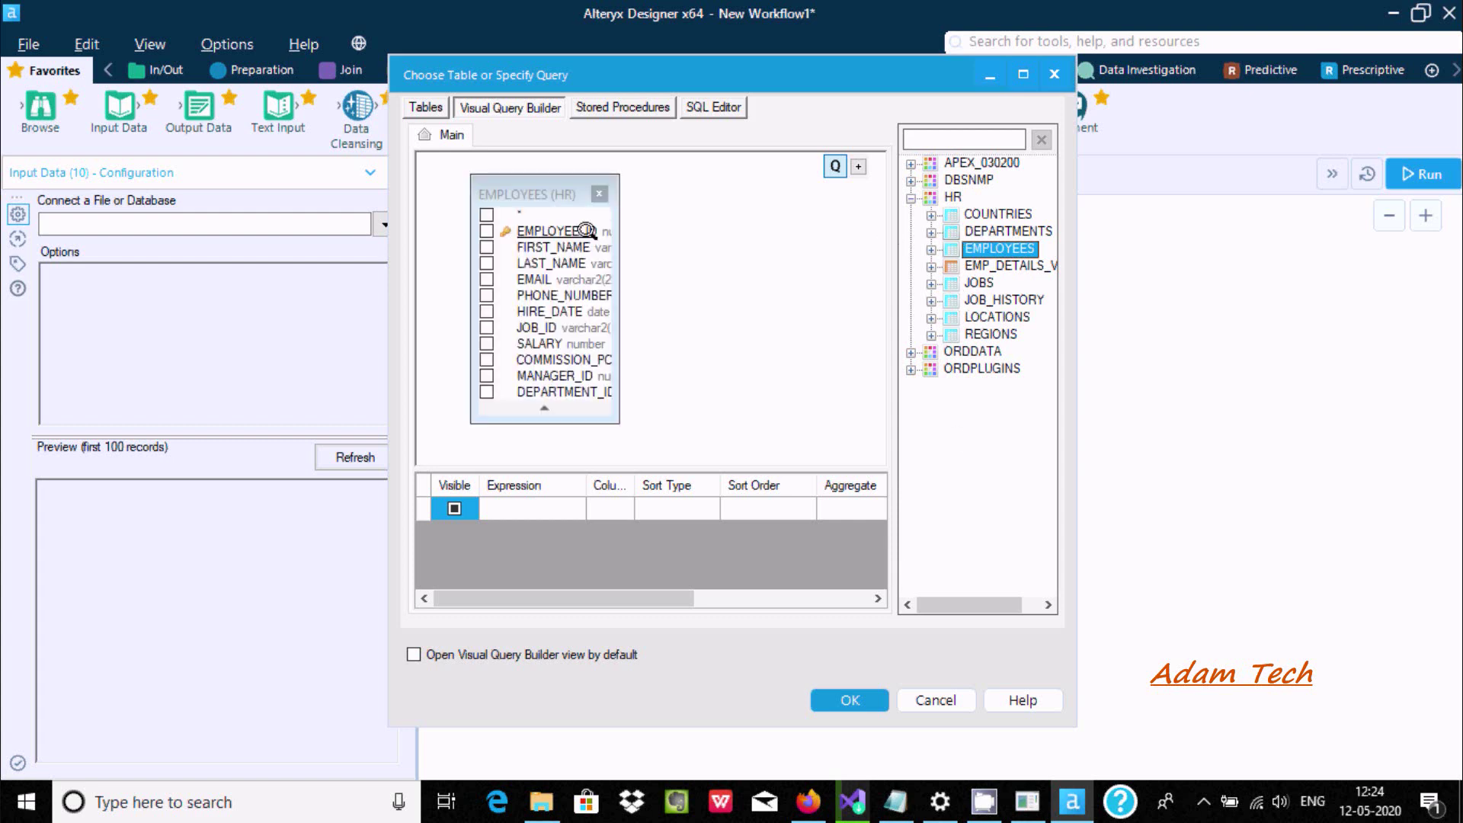
left_click(486, 214)
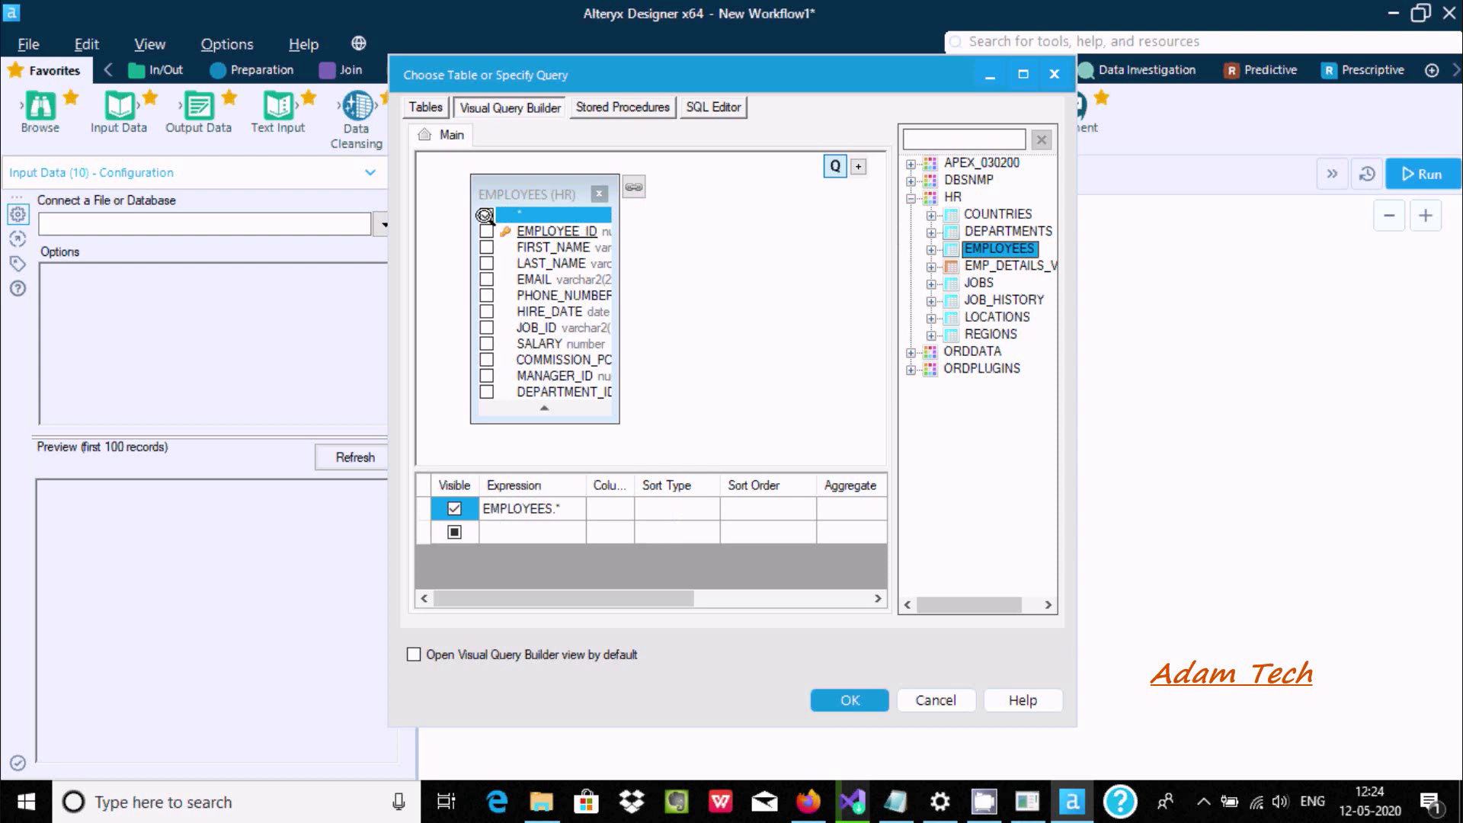
left_click(847, 698)
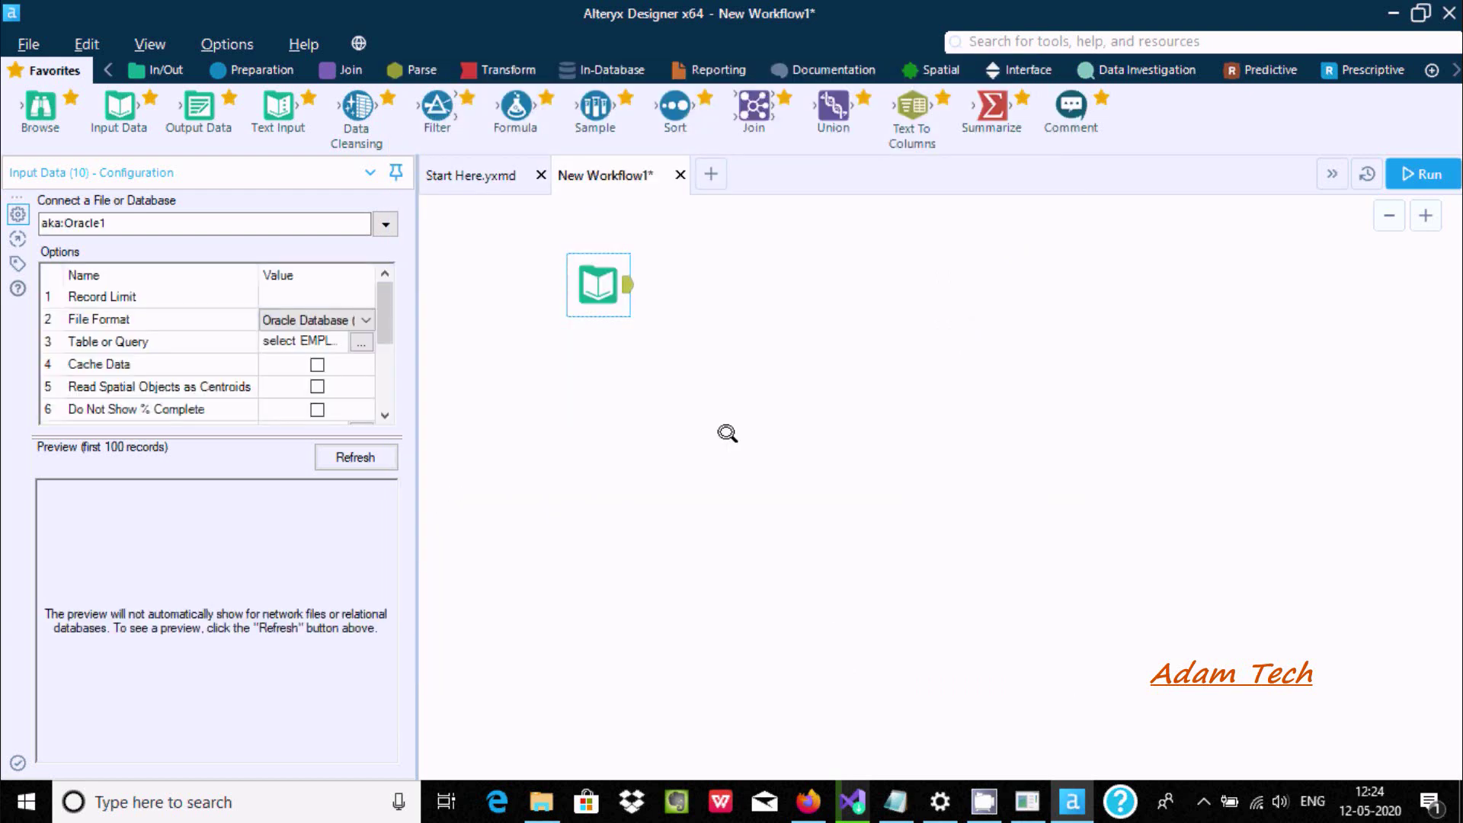
- Run the workflow and examine the employee records, particularly the COMMISSION_PCT and MANAGER_ID columns
left_click(597, 284)
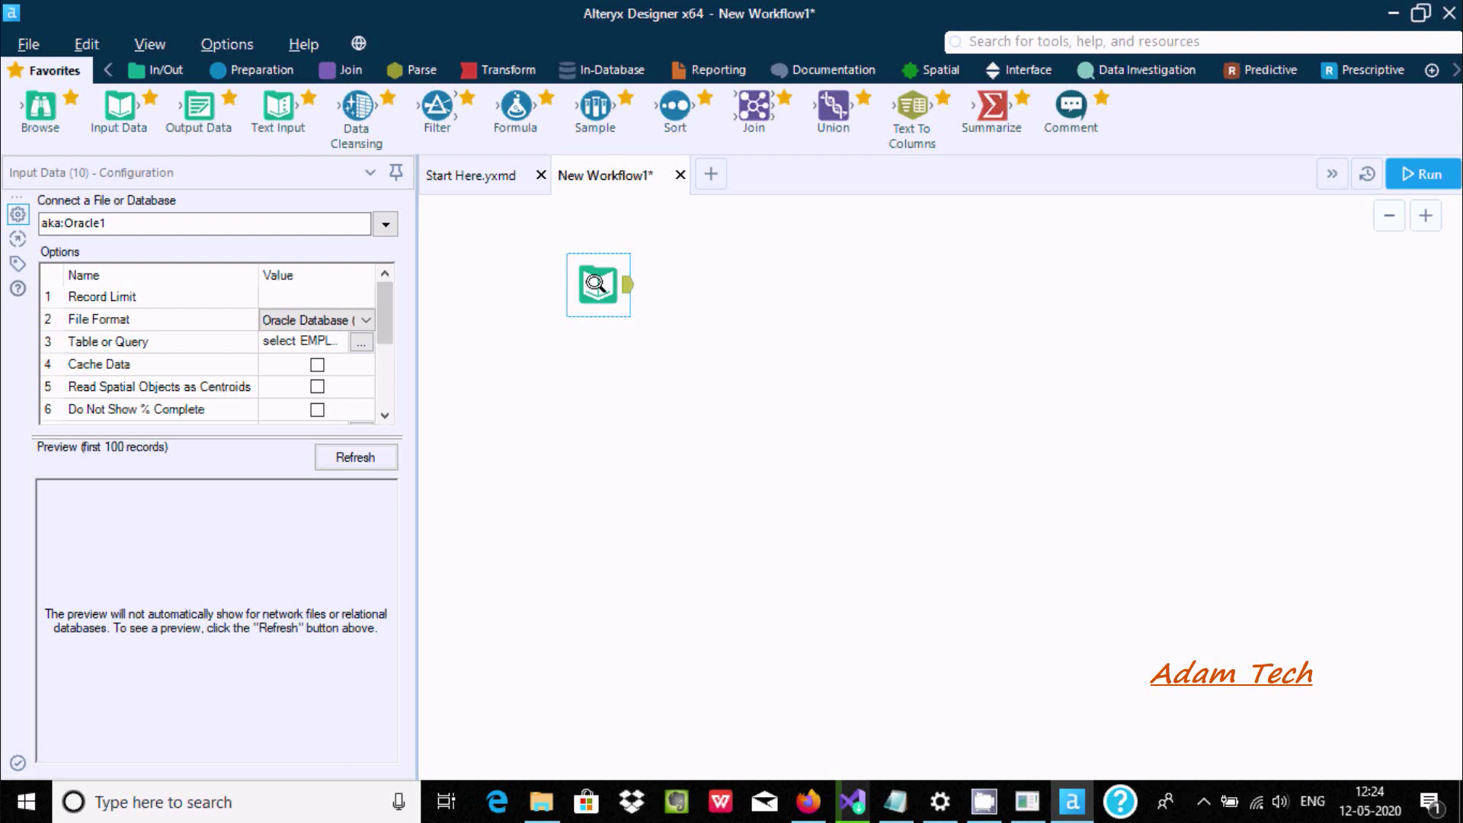
left_click_drag(596, 284, 559, 271)
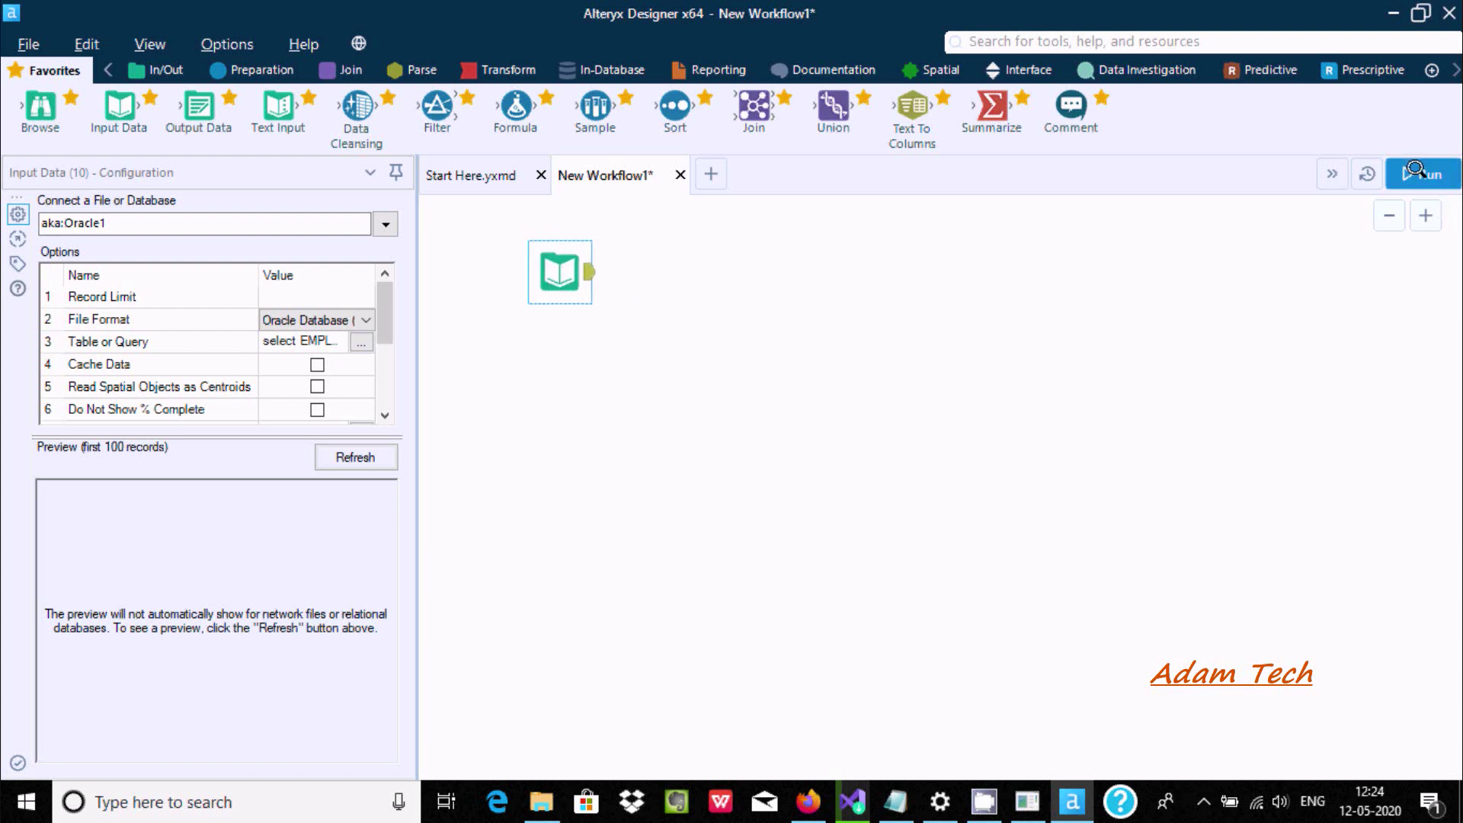
key("ctrl+r")
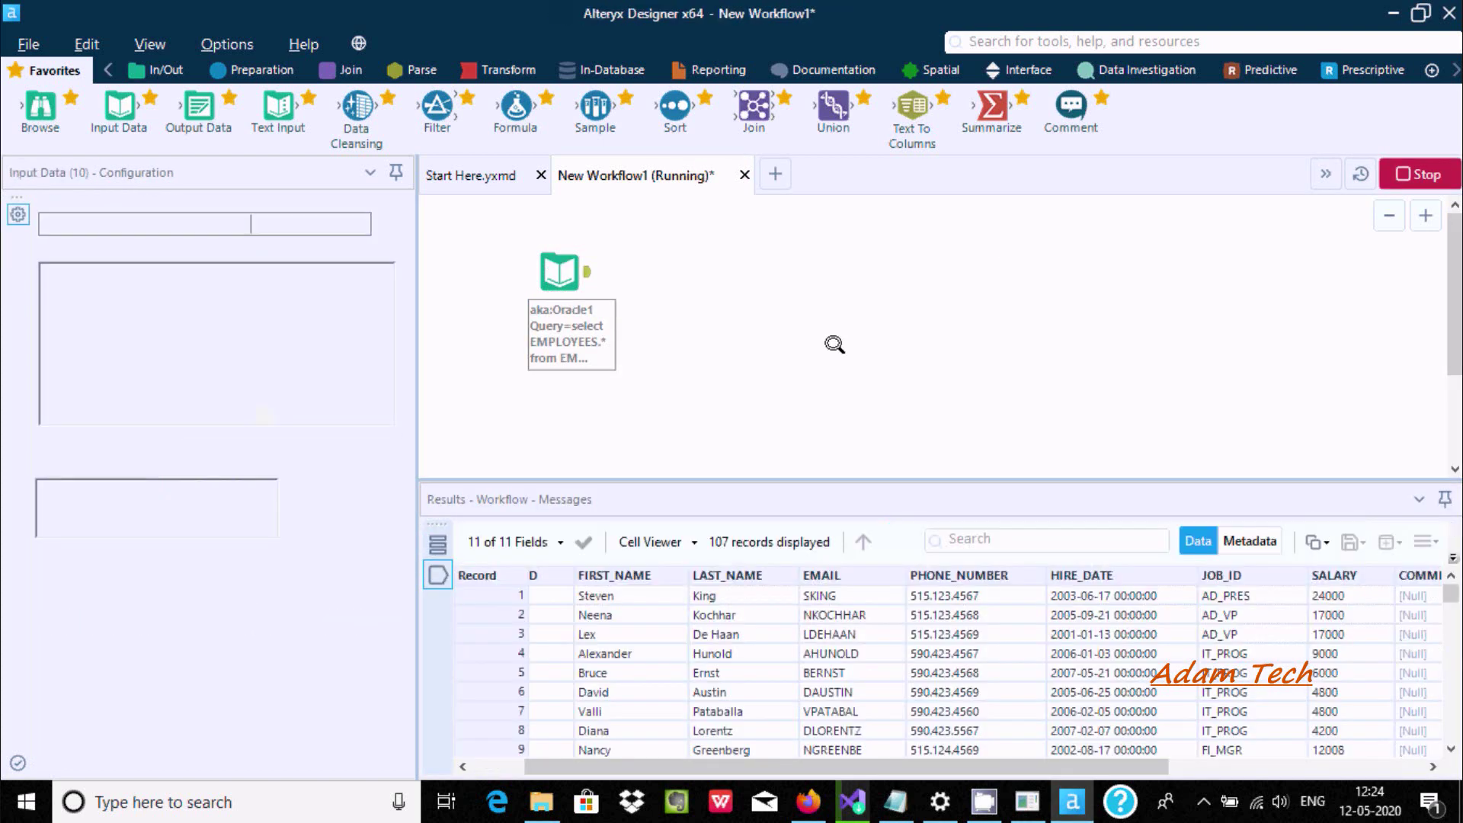
left_click_drag(613, 755, 1009, 790)
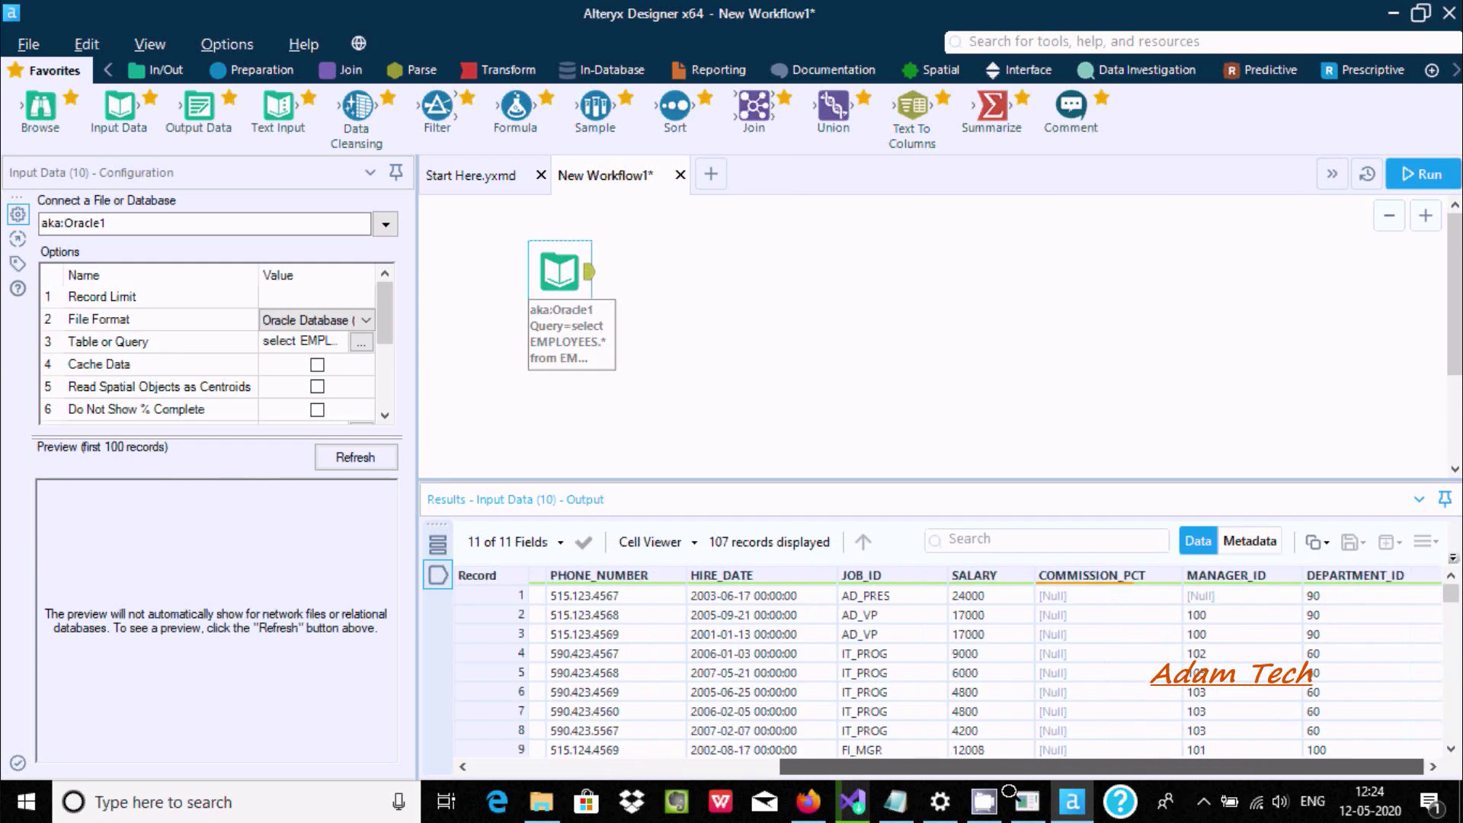
left_click_drag(1151, 788, 1120, 732)
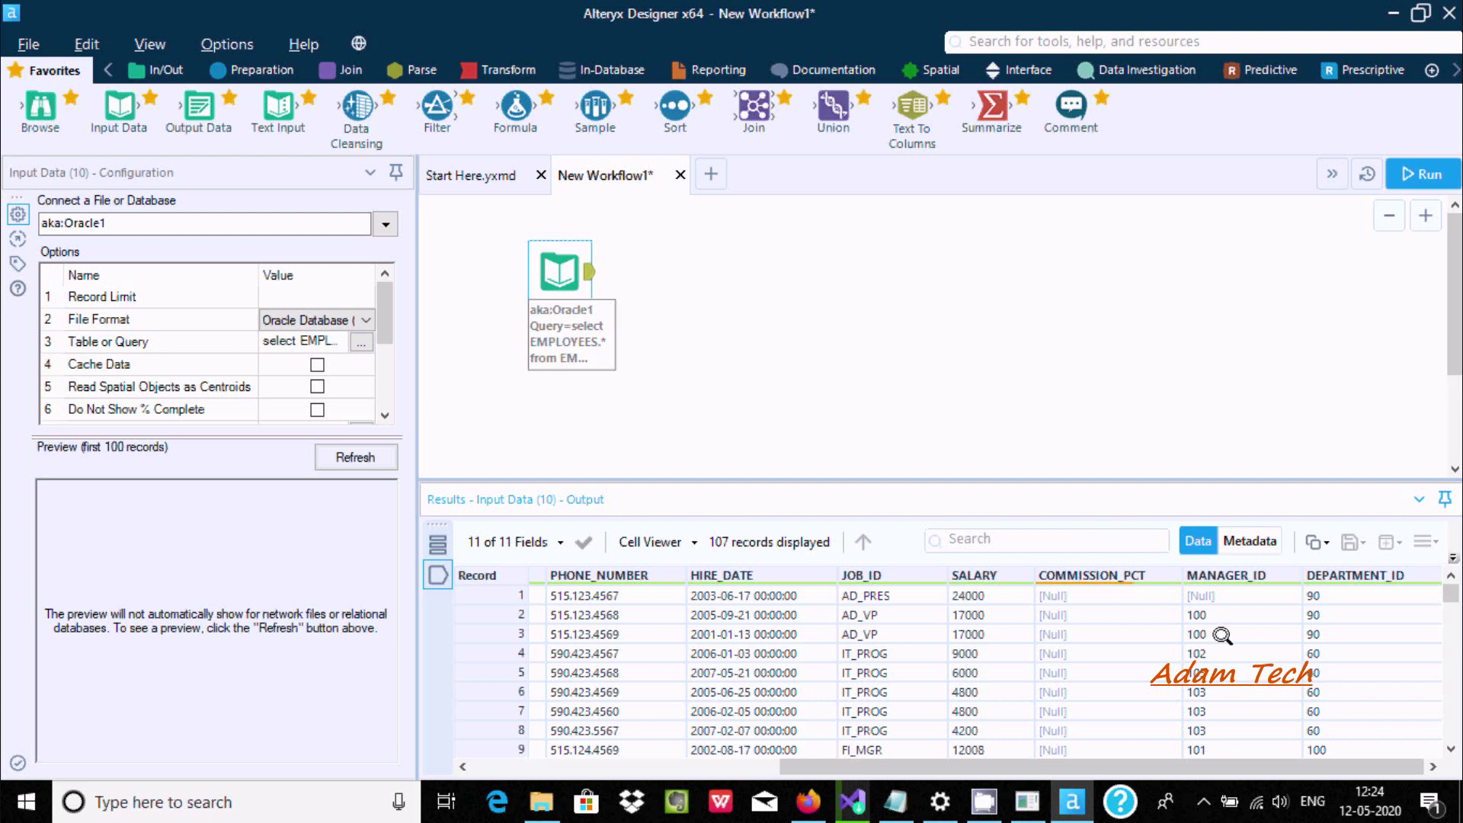
left_click(1051, 591)
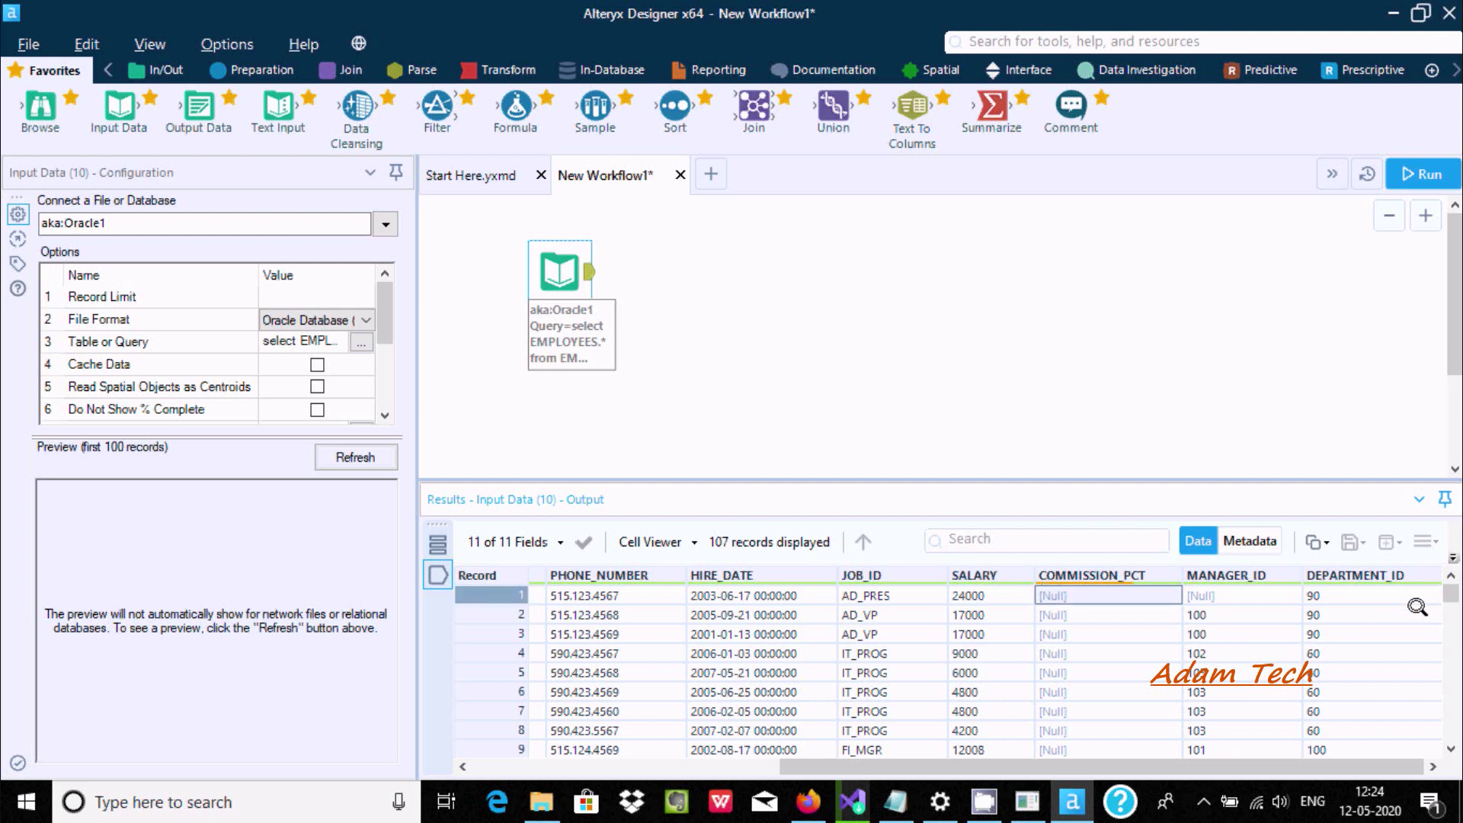
mouse_move(1450, 592)
left_mouse_down()
mouse_move(1419, 726)
mouse_move(1450, 594)
left_mouse_up()
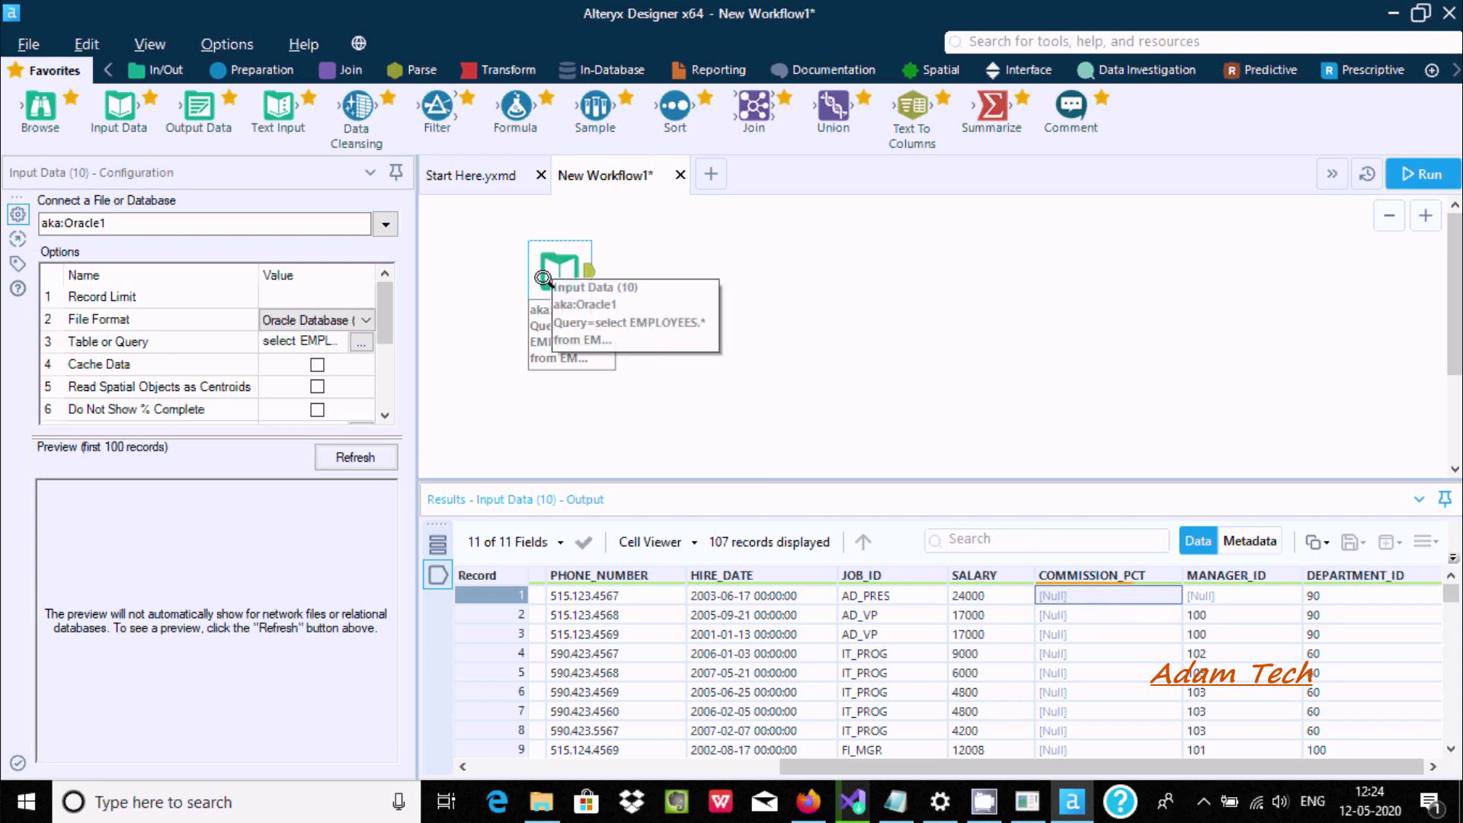
- Add a Data Cleansing tool beside the Input Data tool and connect the input's output to it
left_click_drag(544, 259, 531, 246)
left_click_drag(338, 106, 781, 254)
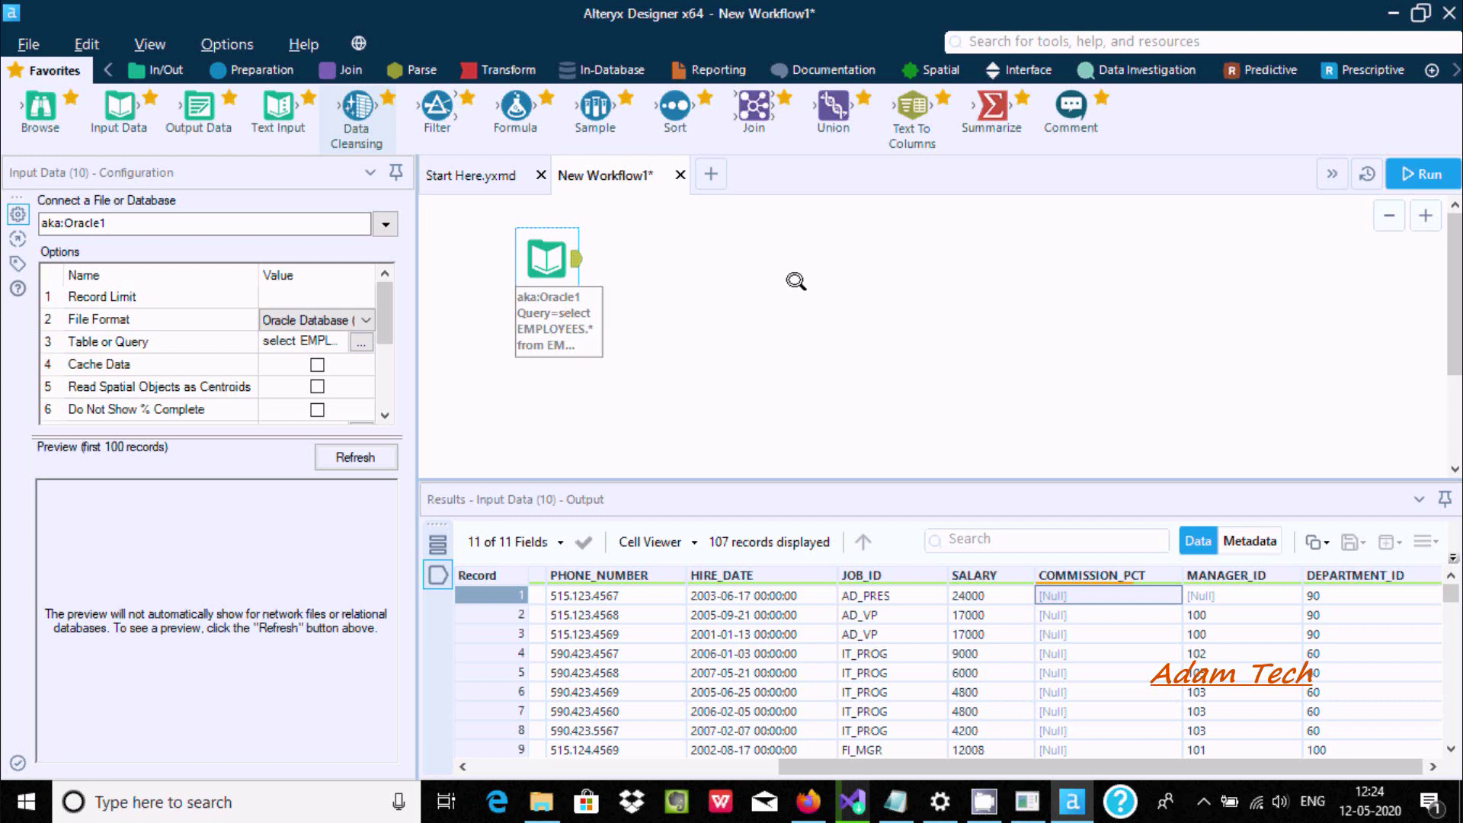
left_click_drag(792, 254, 796, 257)
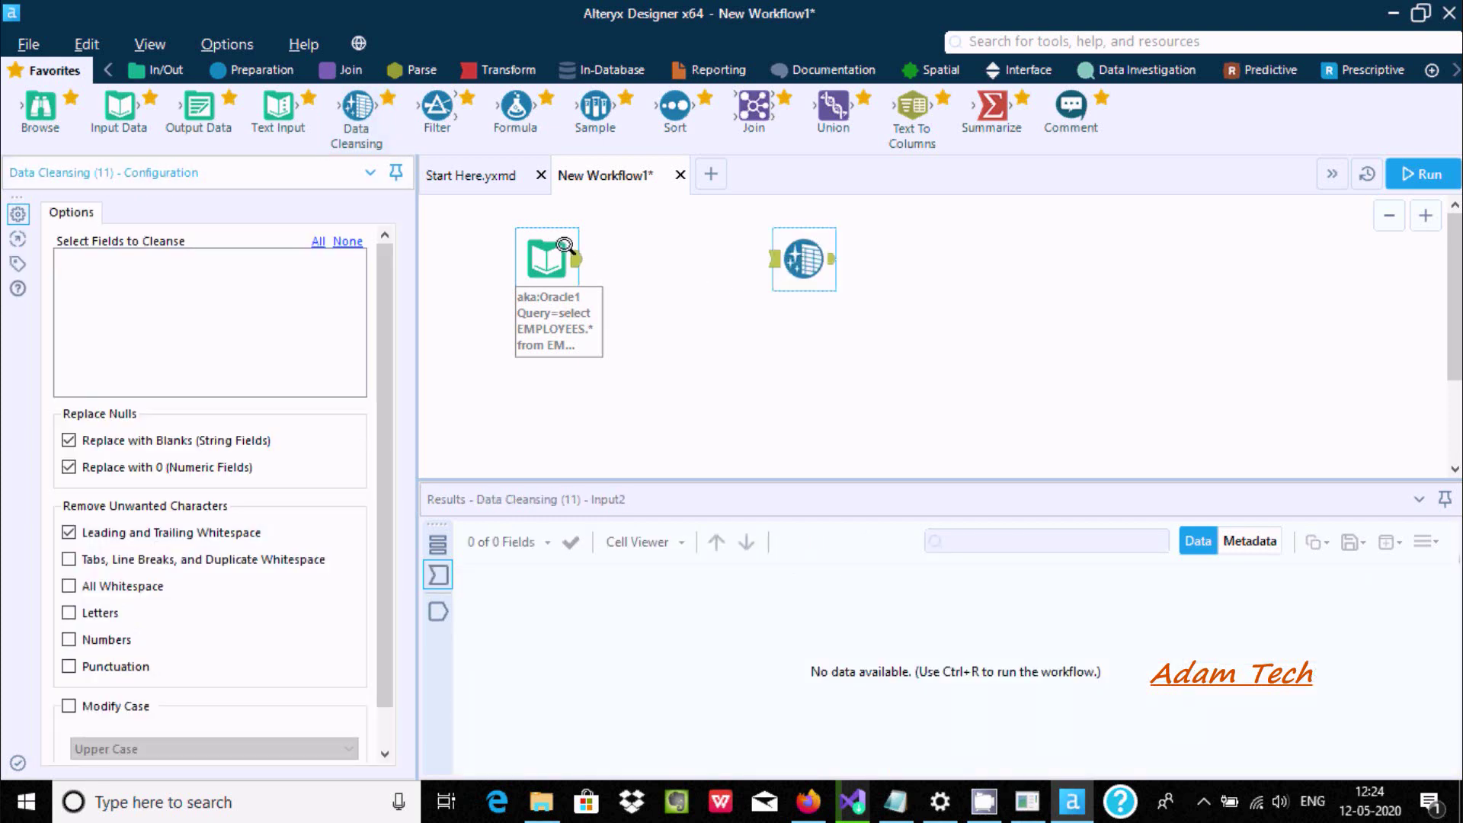
left_click_drag(573, 259, 780, 257)
key("ctrl+r")
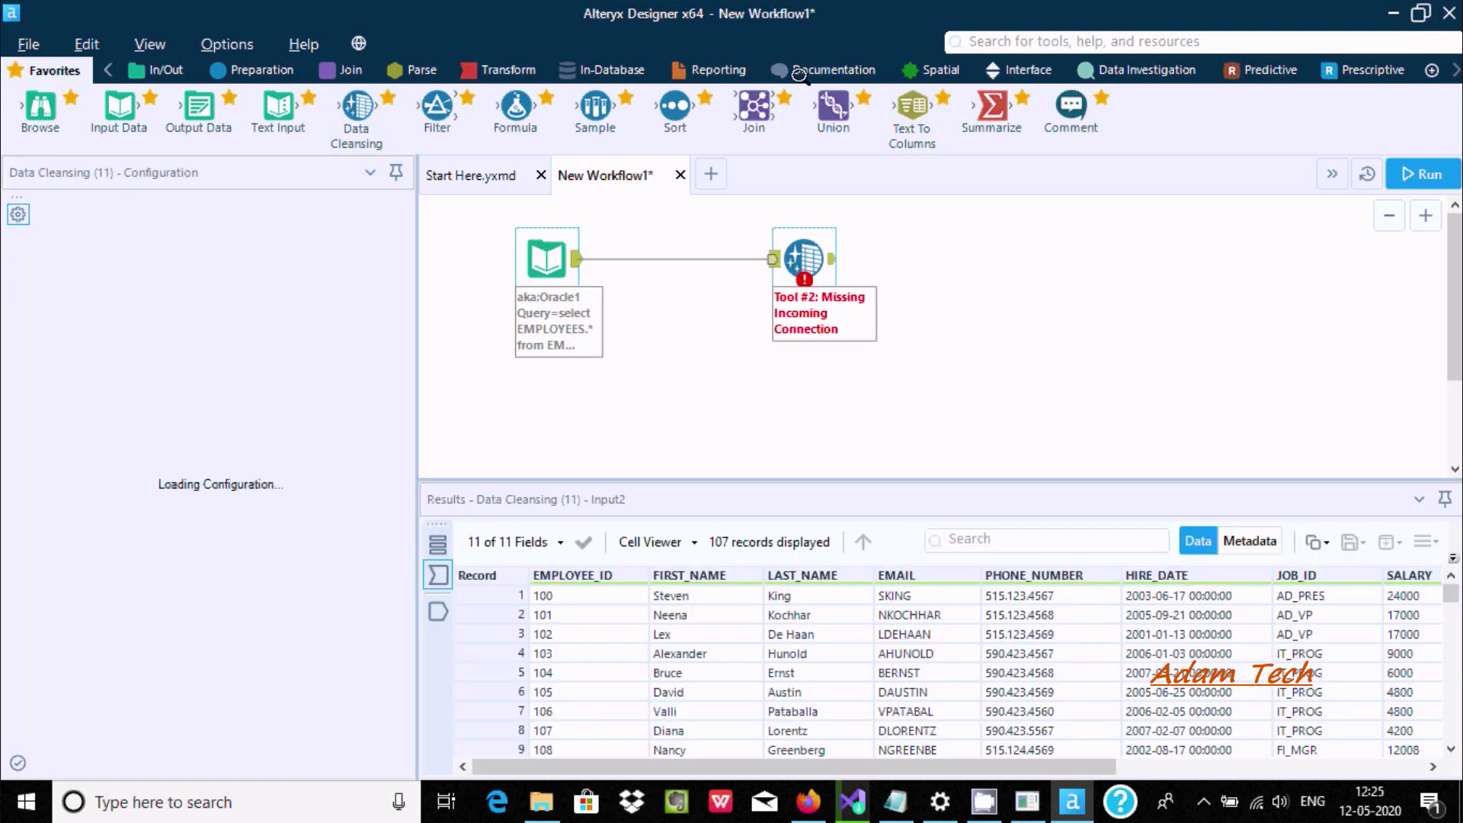
- Add a Report Text tool after the Data Cleansing tool and connect the cleansed output to it
left_click(708, 67)
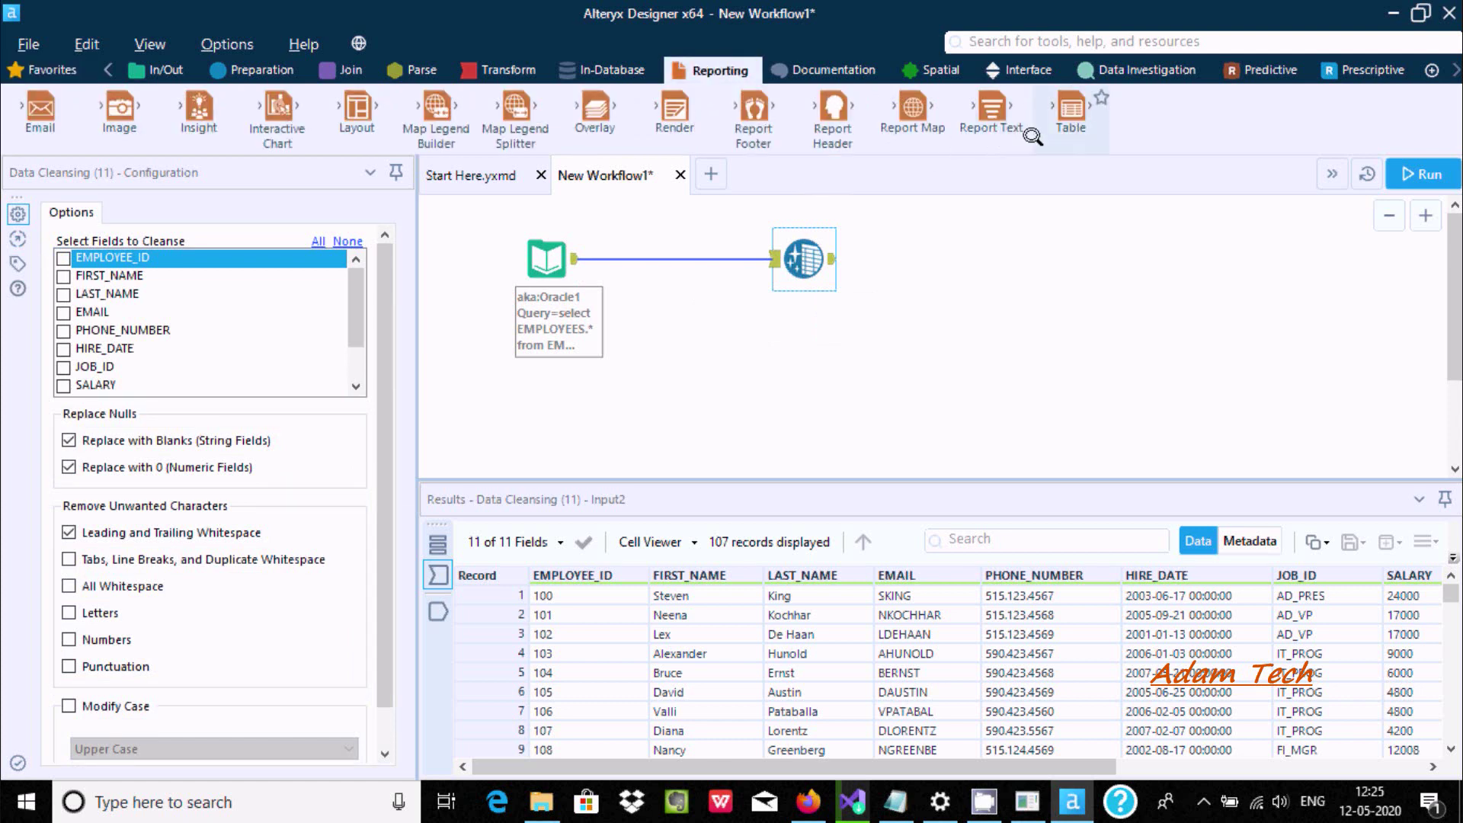
left_click_drag(991, 233, 1009, 272)
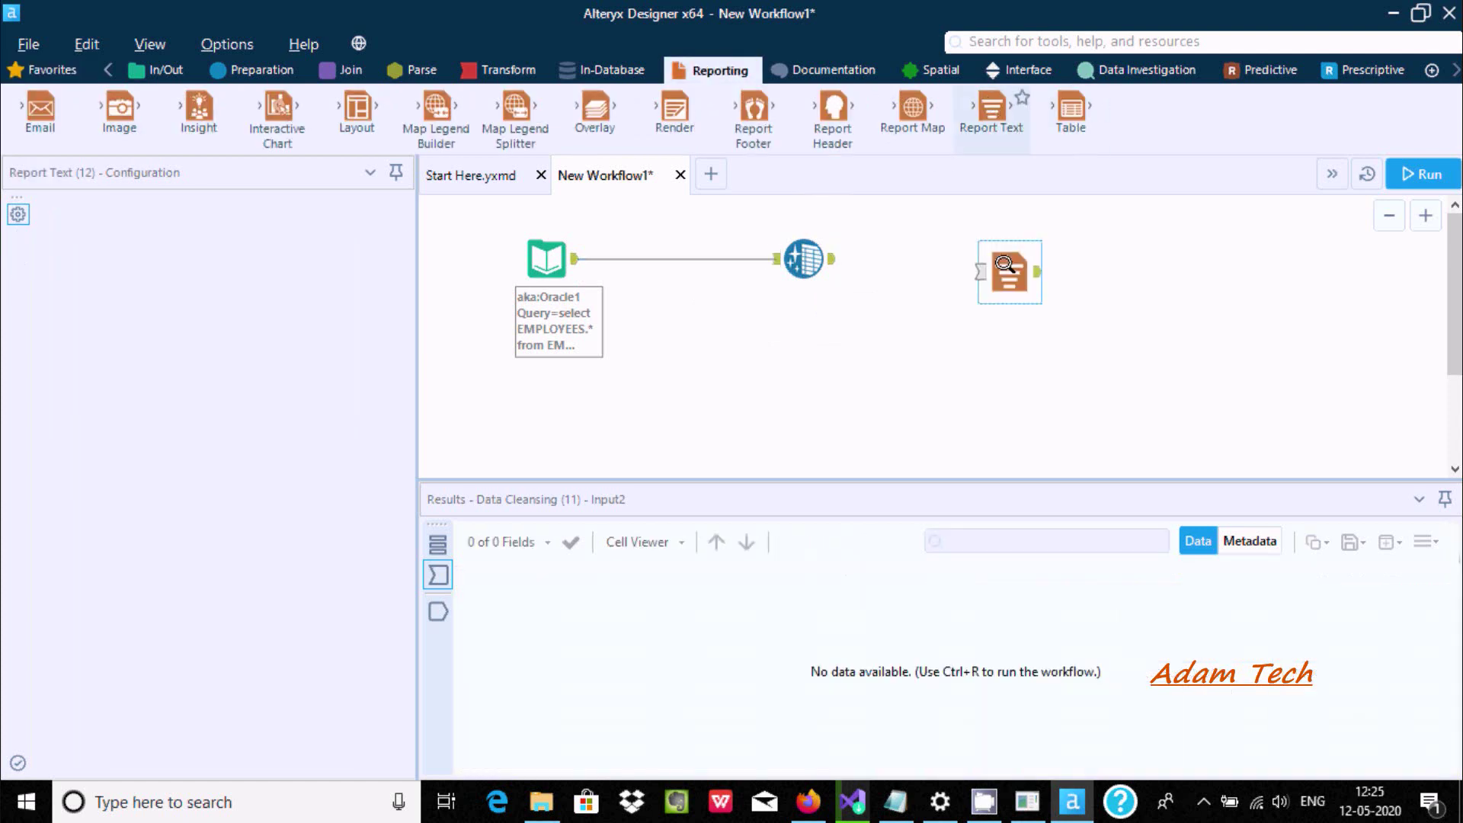
left_click_drag(831, 251, 978, 272)
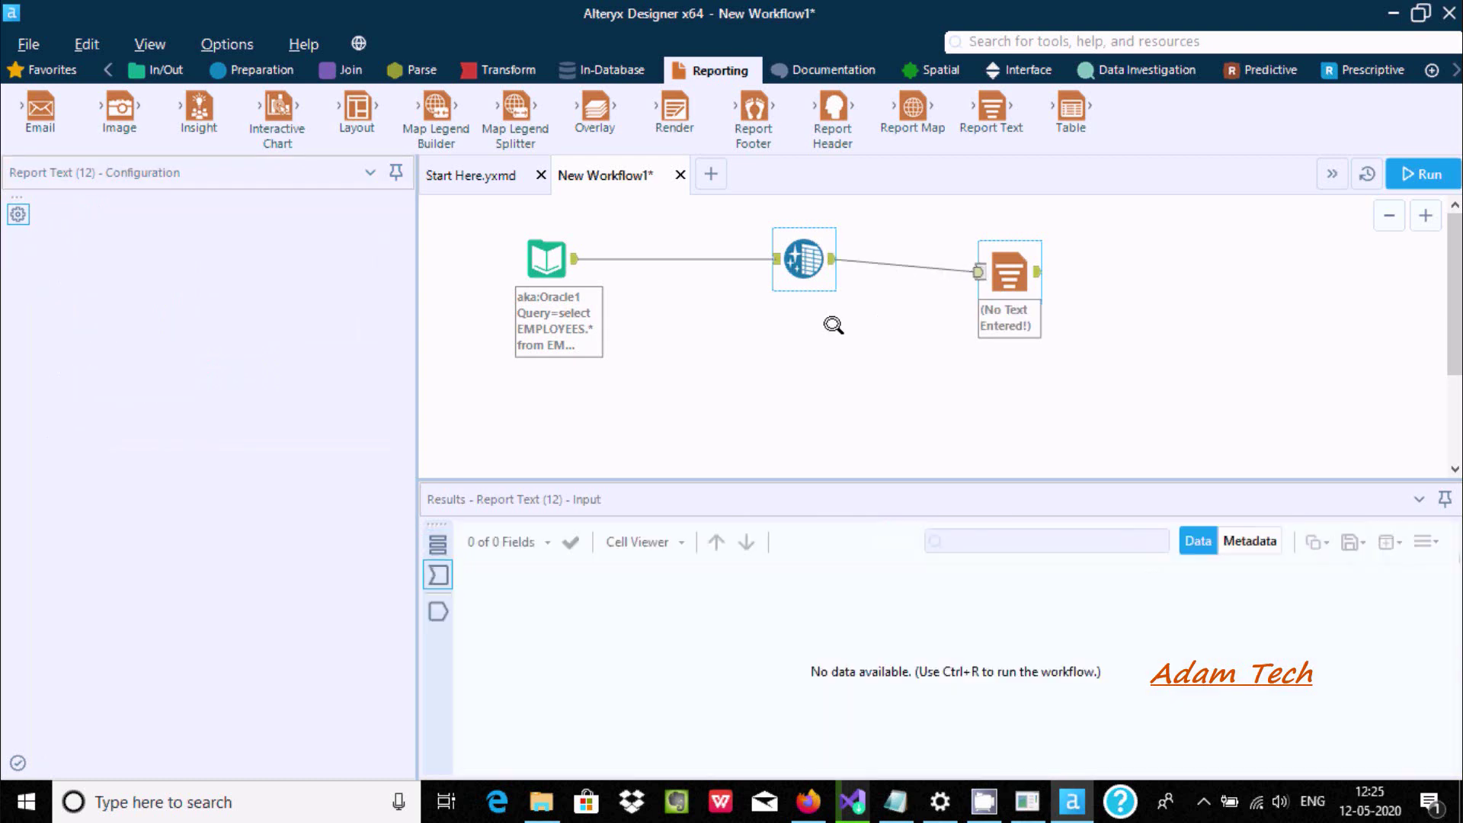
- Select all fields to cleanse in the Data Cleansing tool and run the workflow
left_click(789, 254)
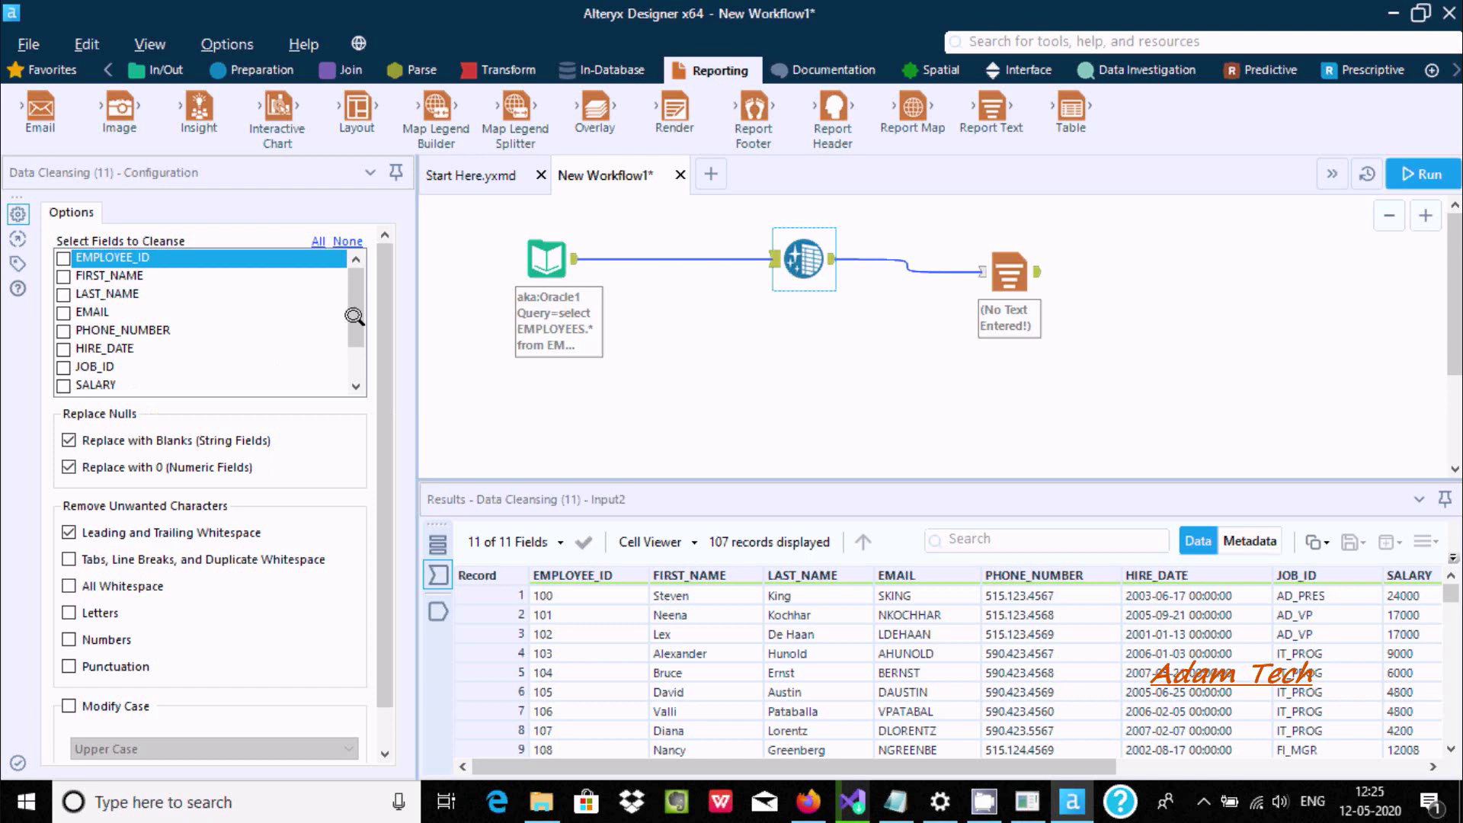
left_click_drag(355, 301, 352, 269)
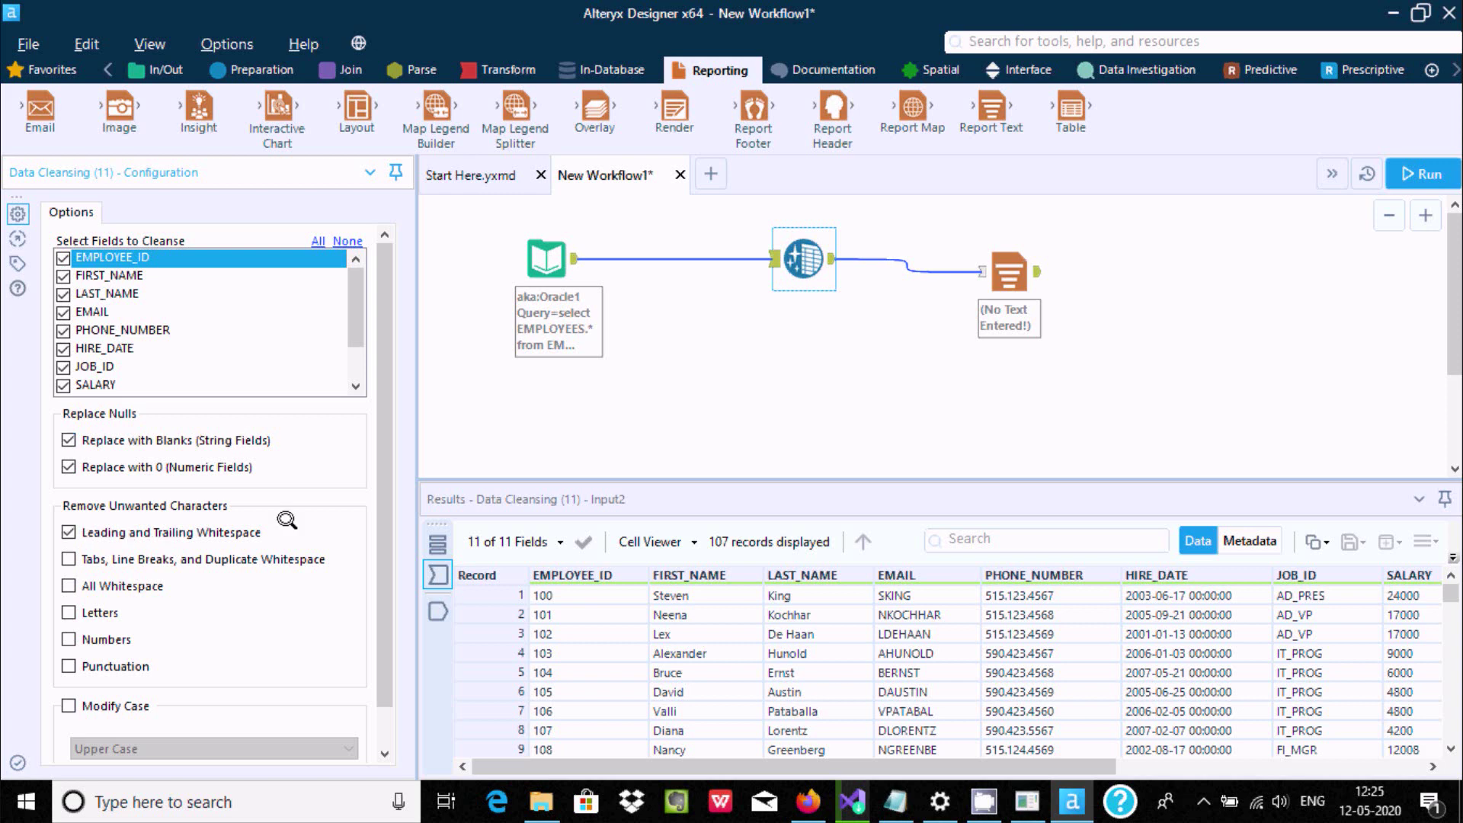
left_click_drag(896, 764, 1066, 774)
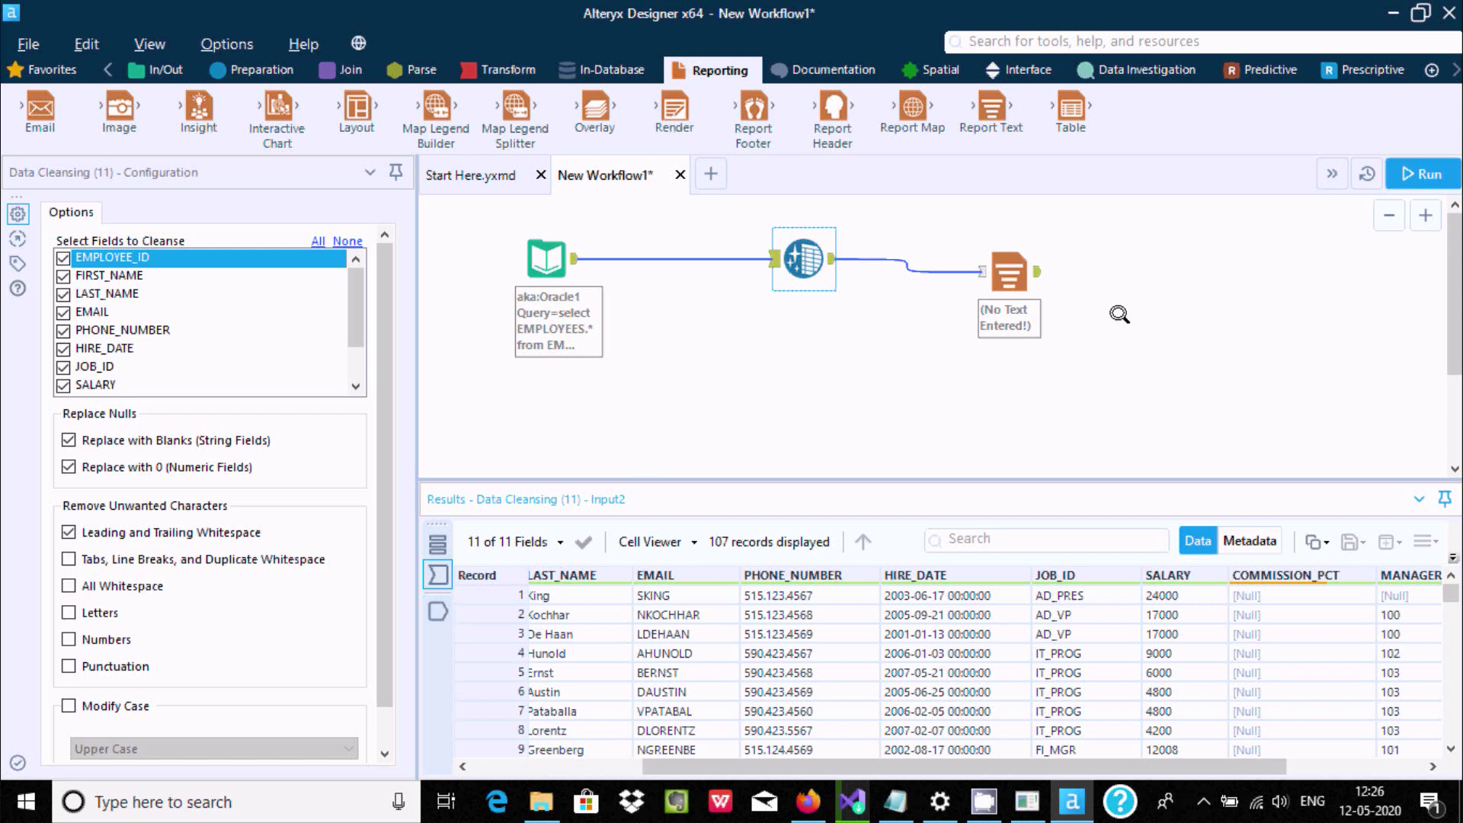
key("ctrl+r")
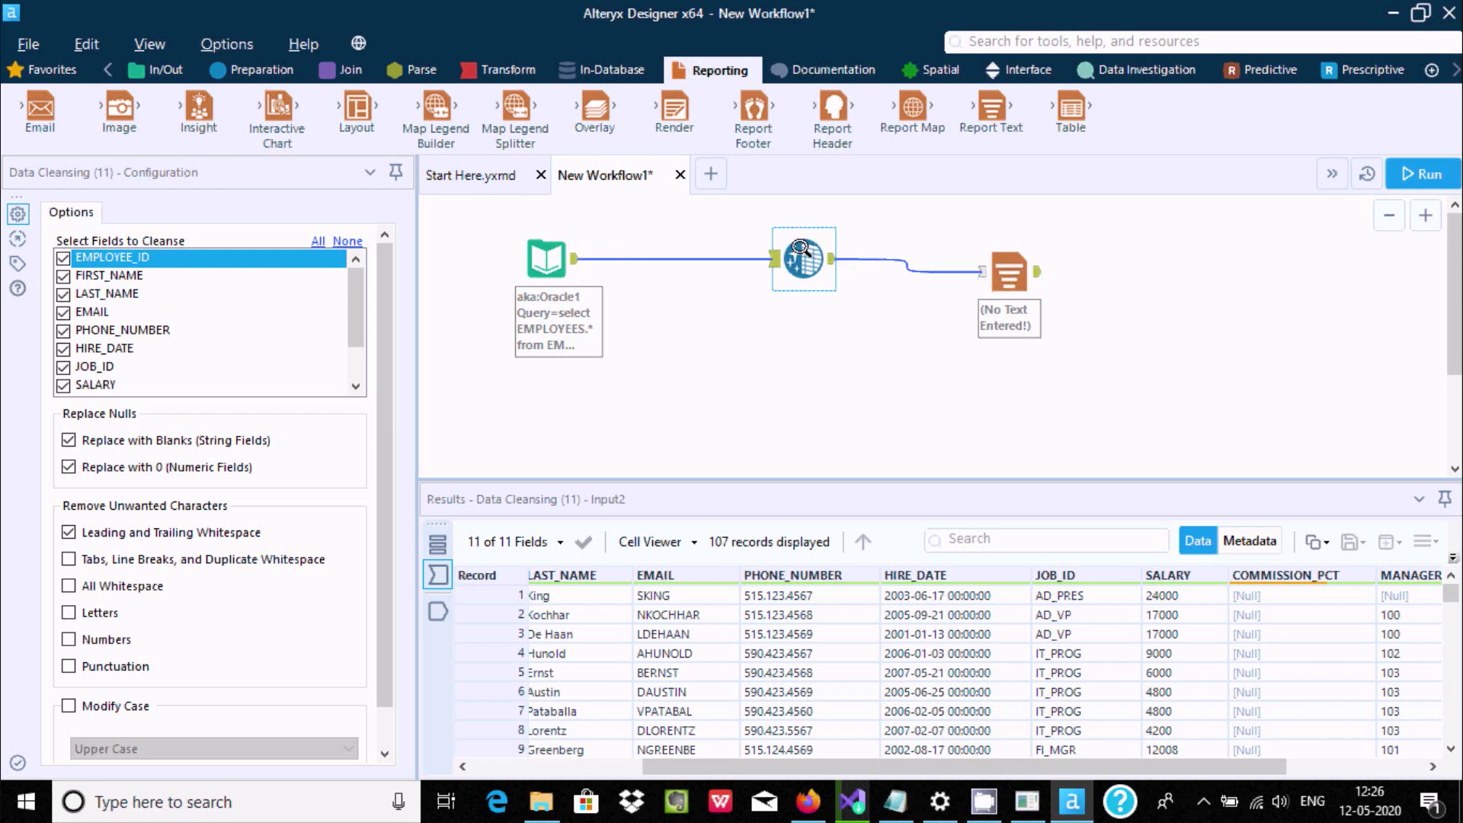
- Compare the COMMISSION_PCT and MANAGER_ID values at the Data Cleansing input with those reaching the Report Text tool
left_click_drag(944, 764, 1080, 763)
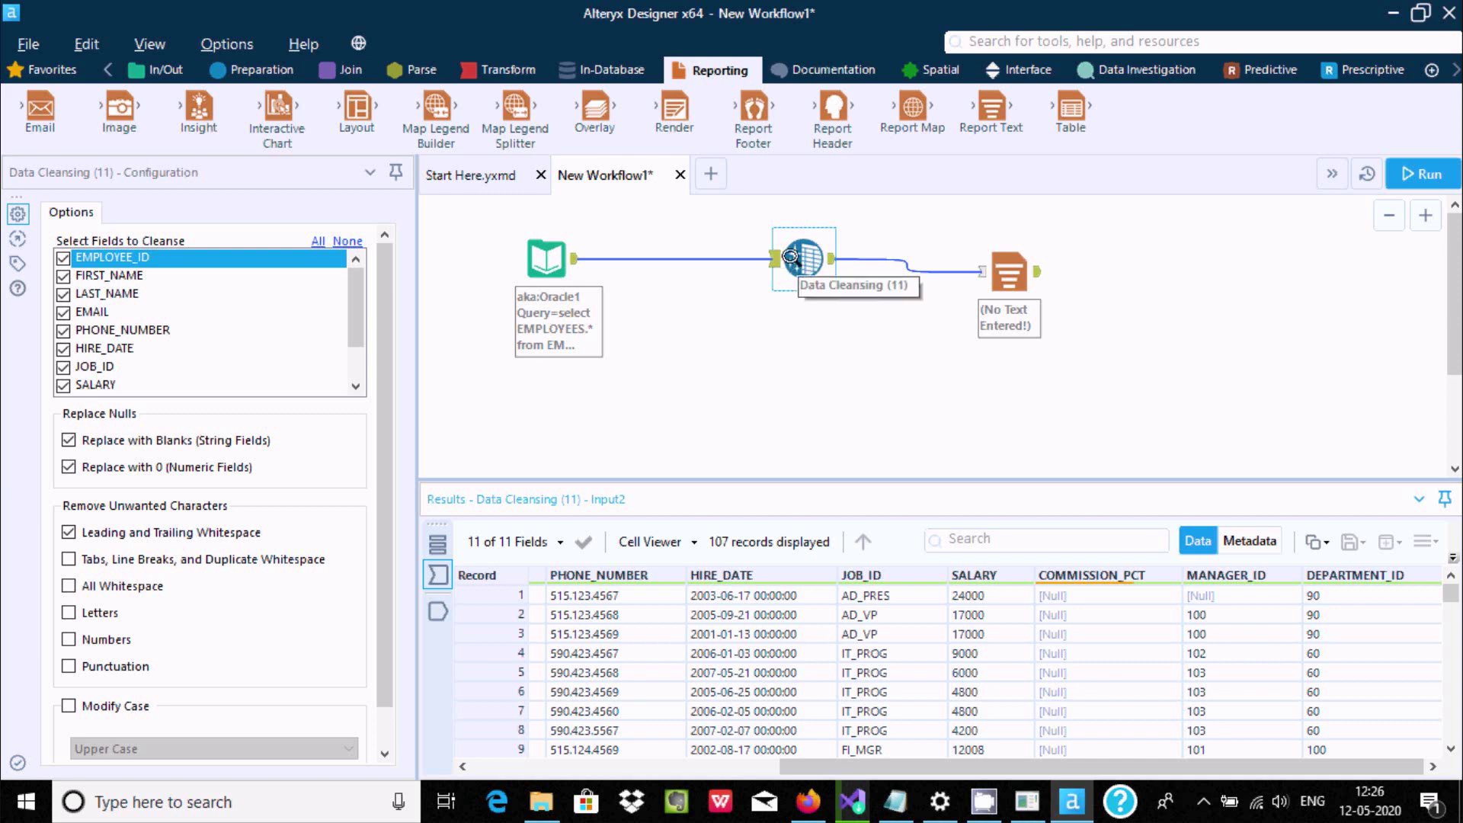
left_click(1007, 276)
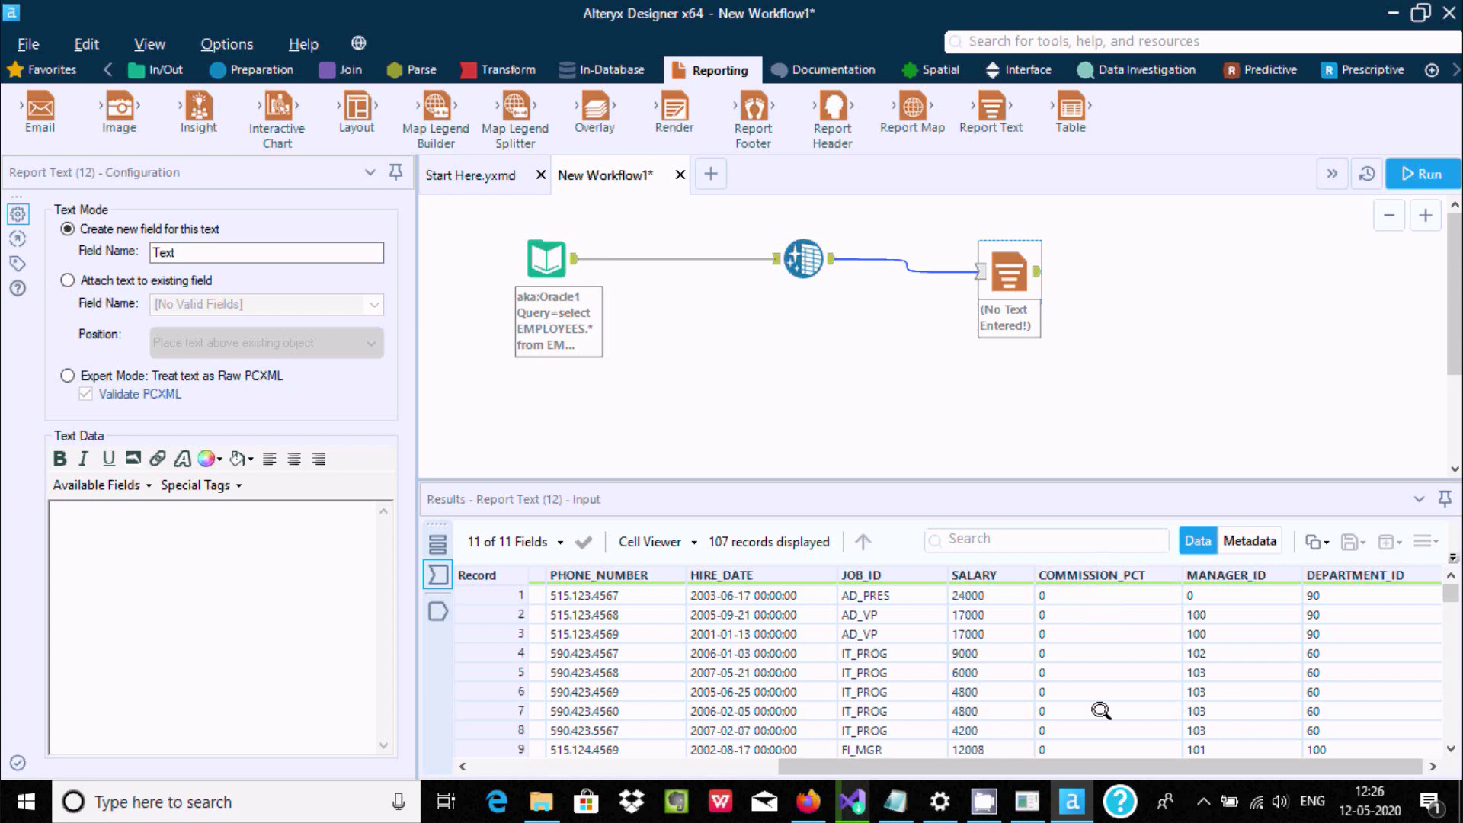
left_click(1055, 586)
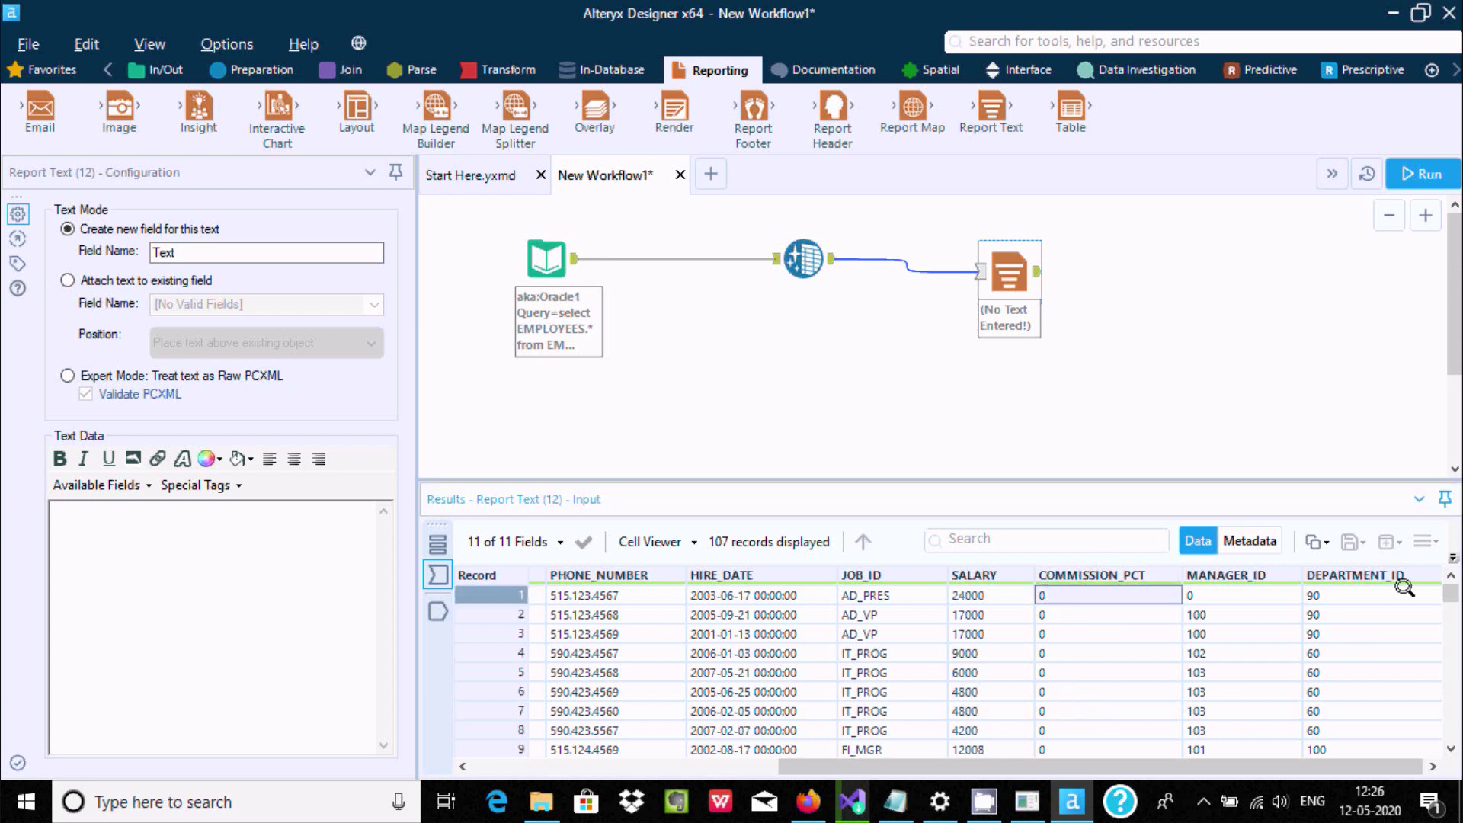
mouse_move(1447, 592)
left_mouse_down()
mouse_move(1440, 705)
mouse_move(1430, 577)
left_mouse_up()
left_click(803, 259)
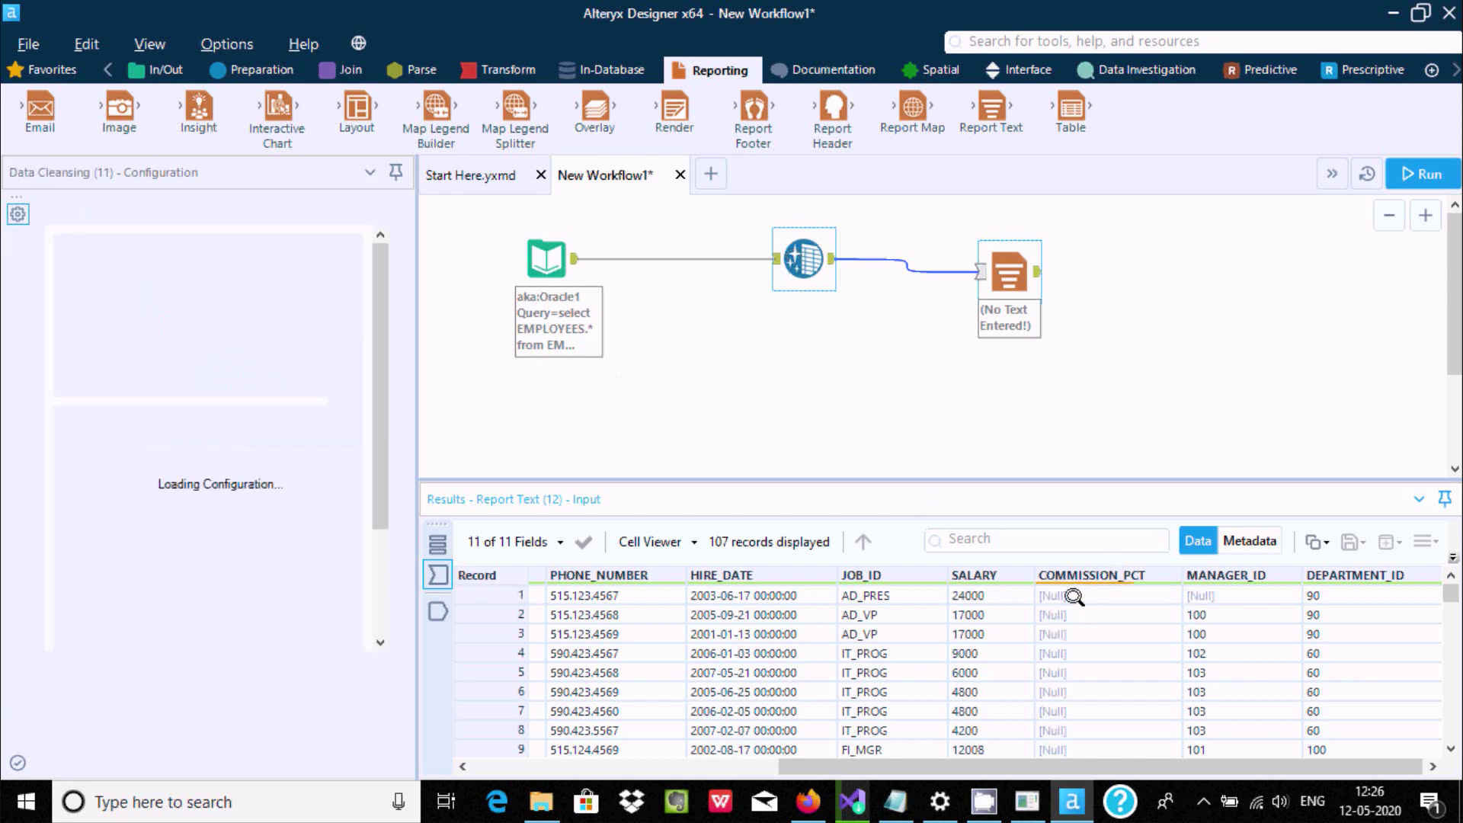
left_click(1009, 324)
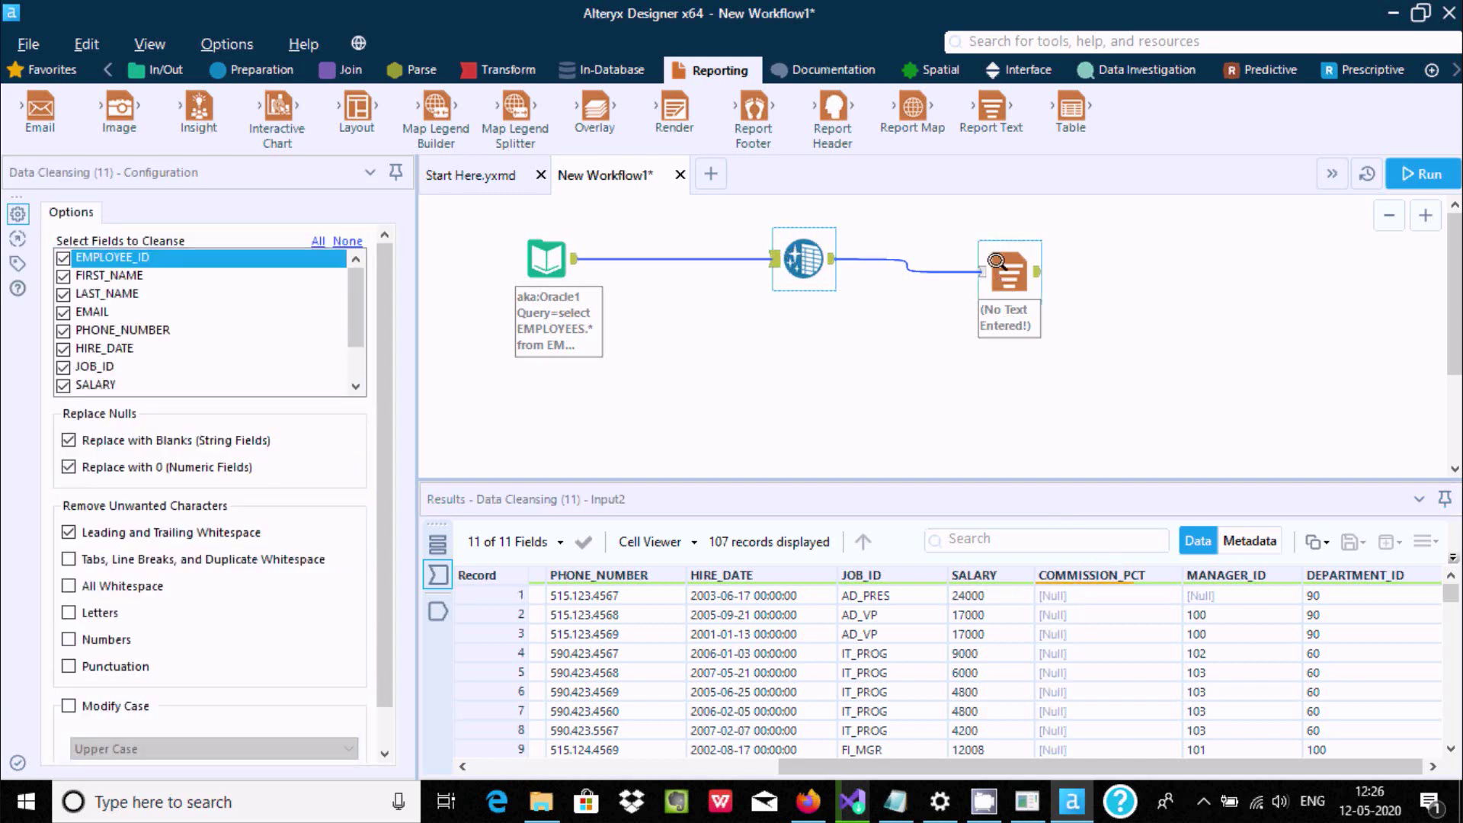
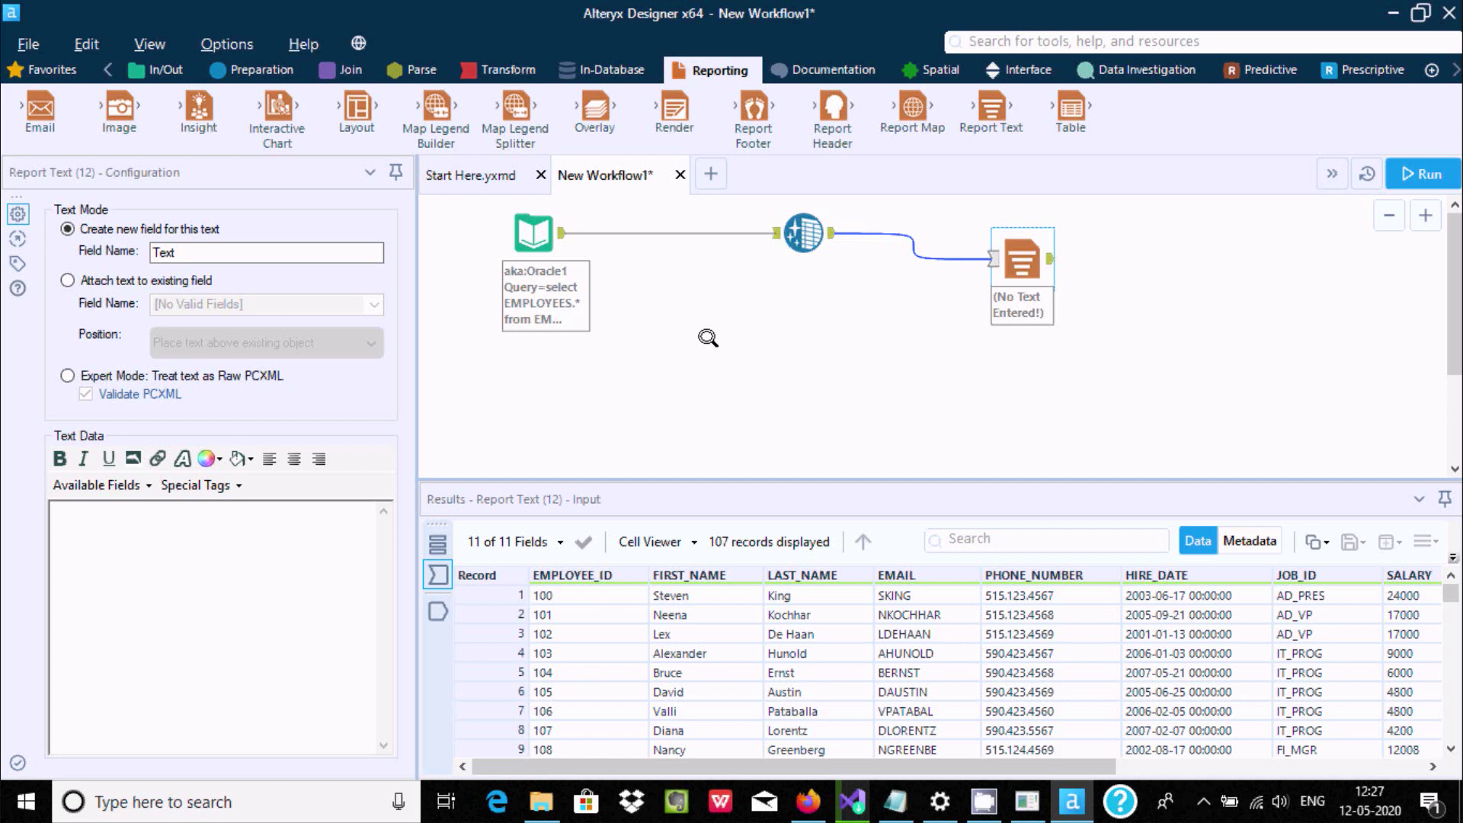
- Add a second Input Data tool below the Oracle input and connect it to the CSV file pqr.csv on the Desktop
left_click(50, 69)
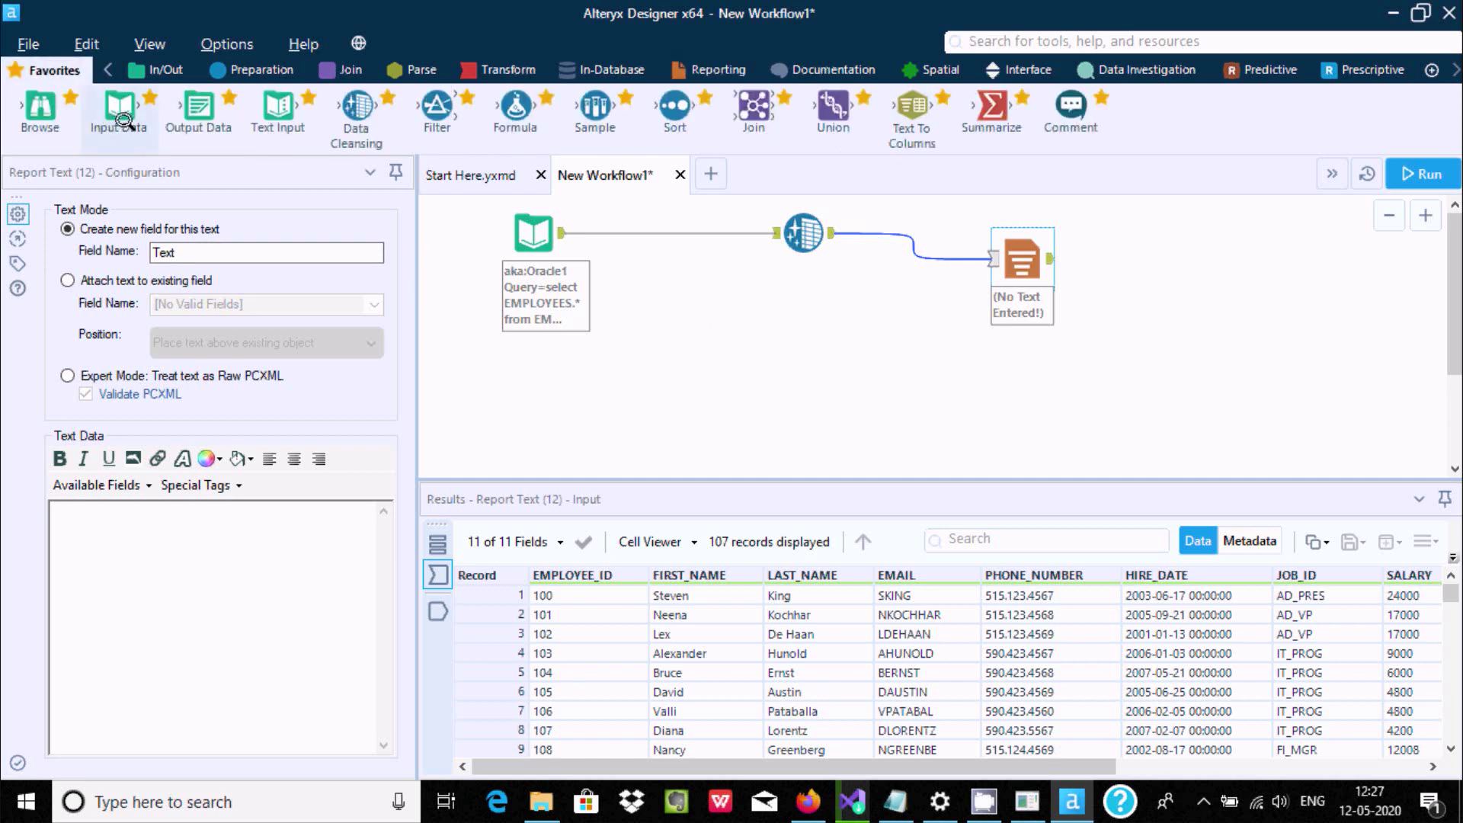
left_click_drag(596, 375, 538, 400)
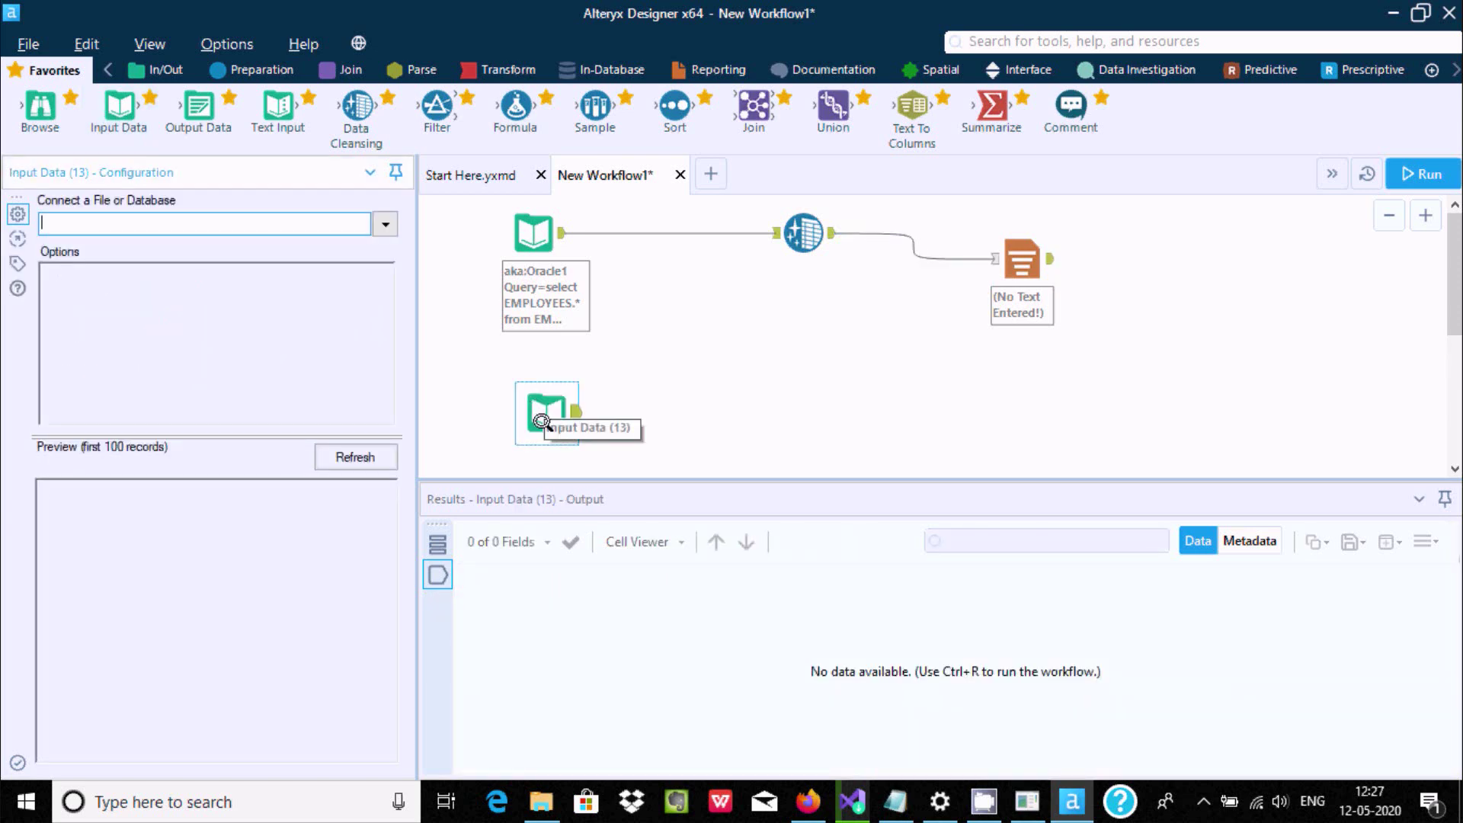
left_click(383, 222)
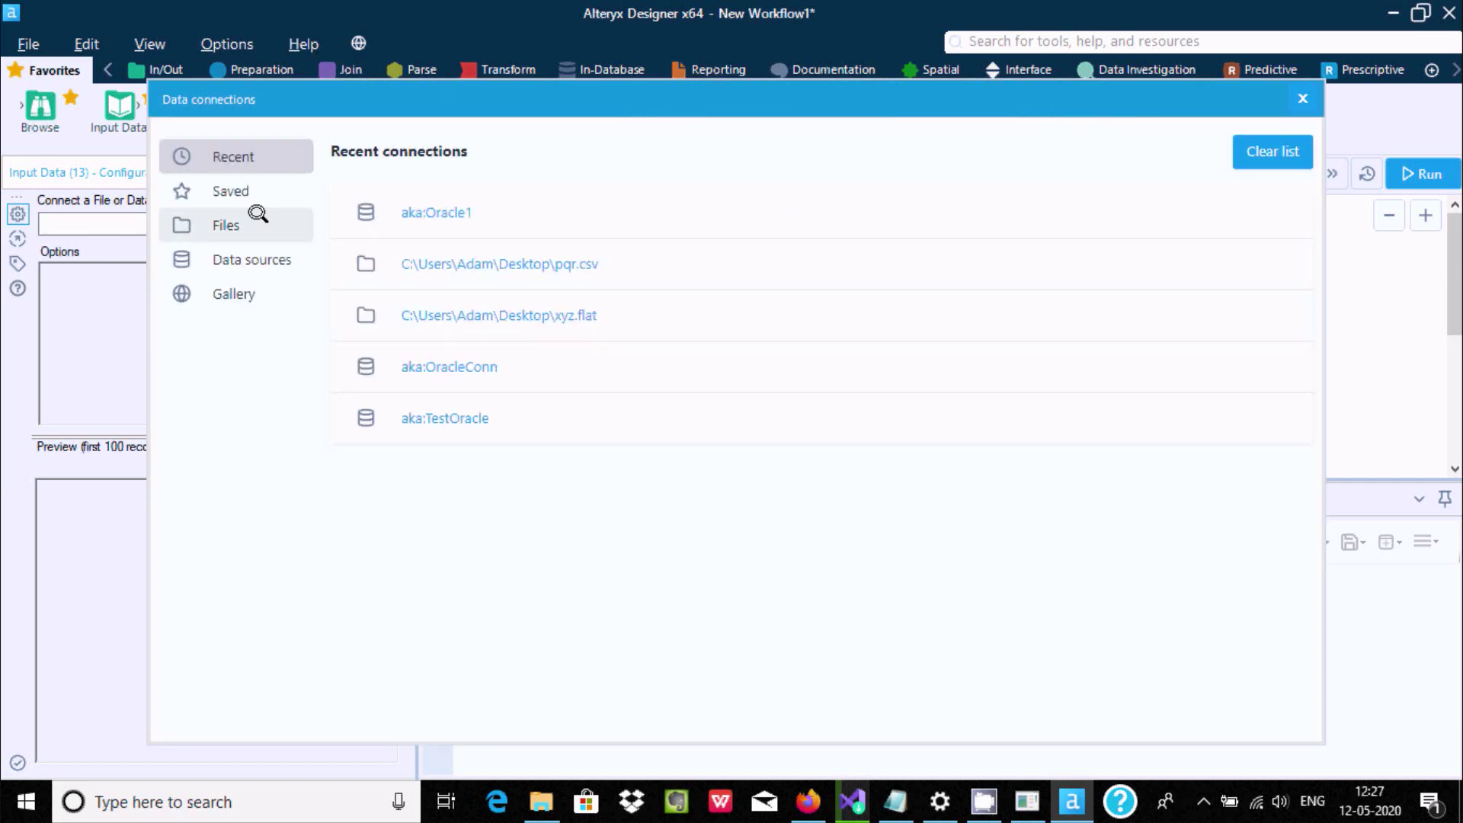
left_click(217, 216)
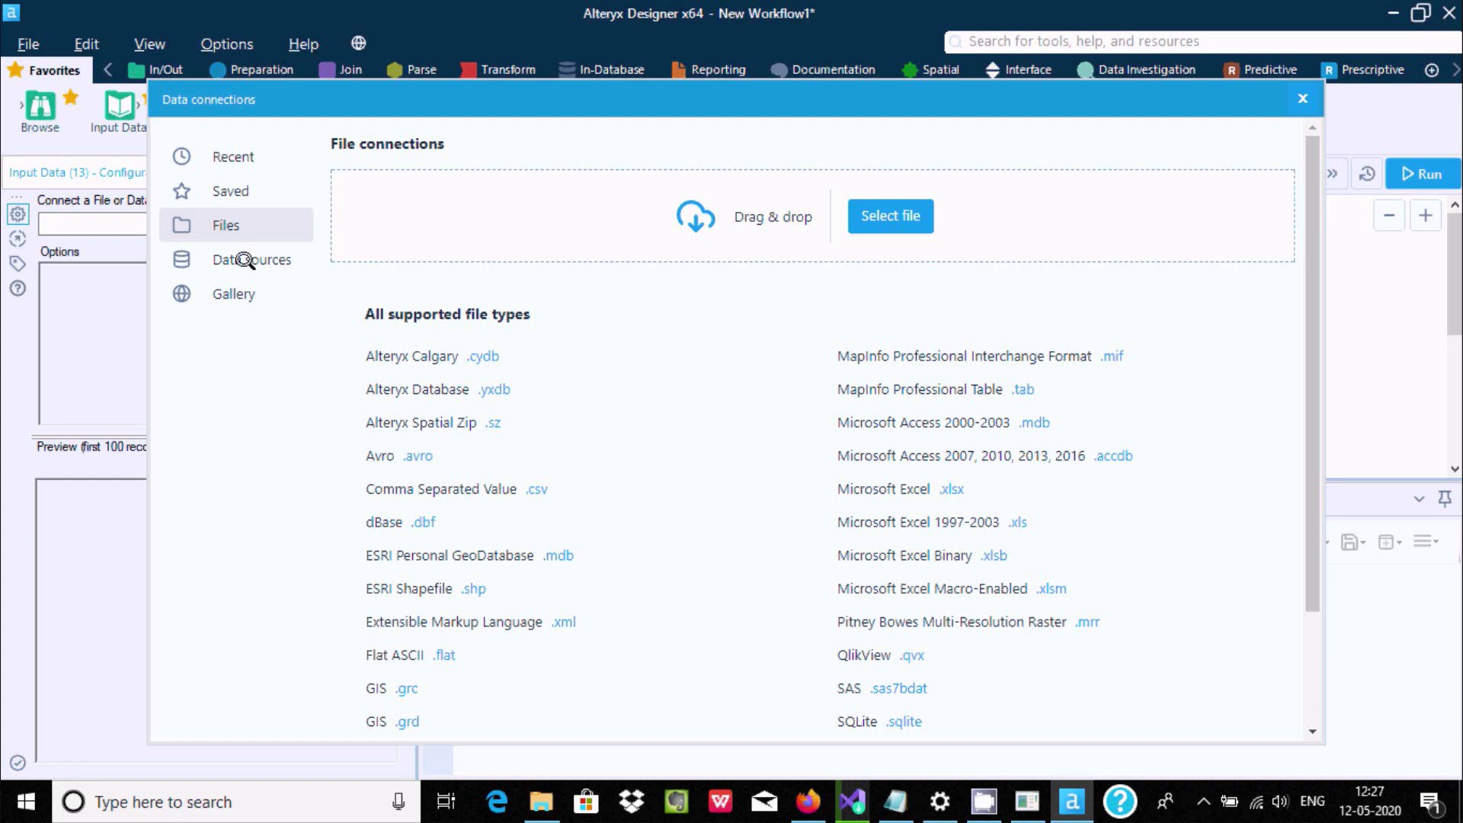
left_click(490, 485)
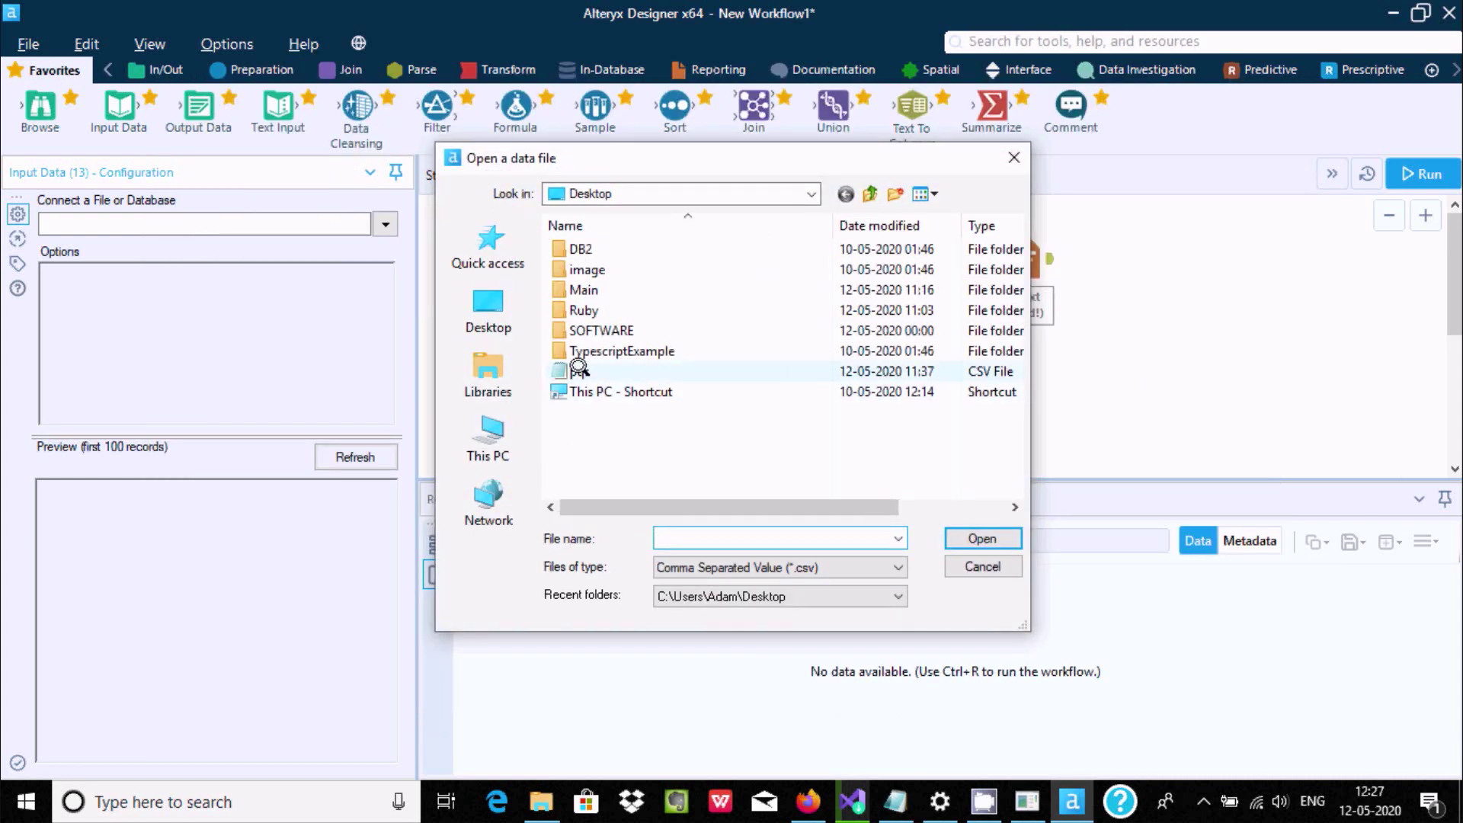
left_click(579, 371)
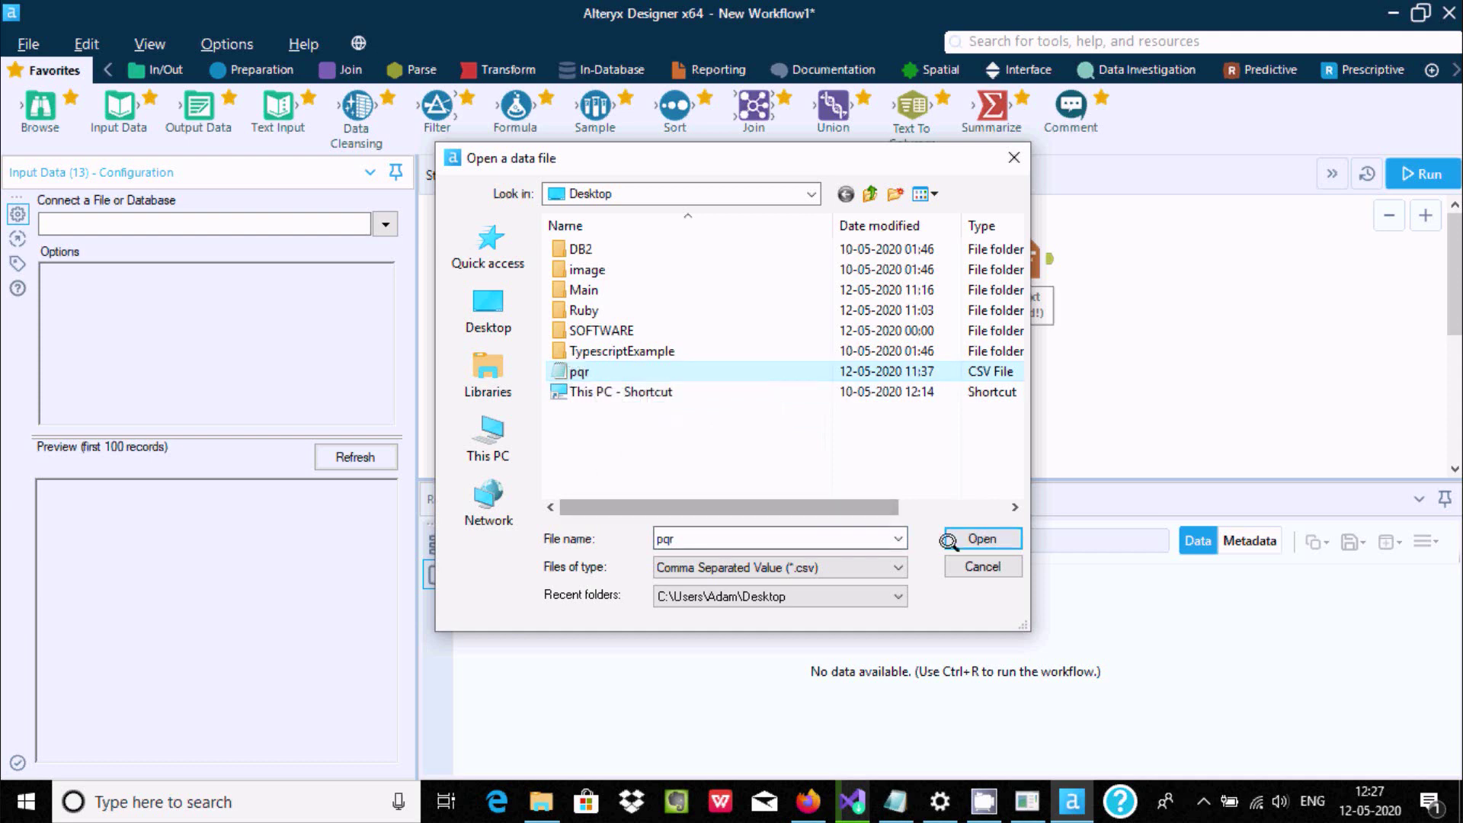
left_click(981, 538)
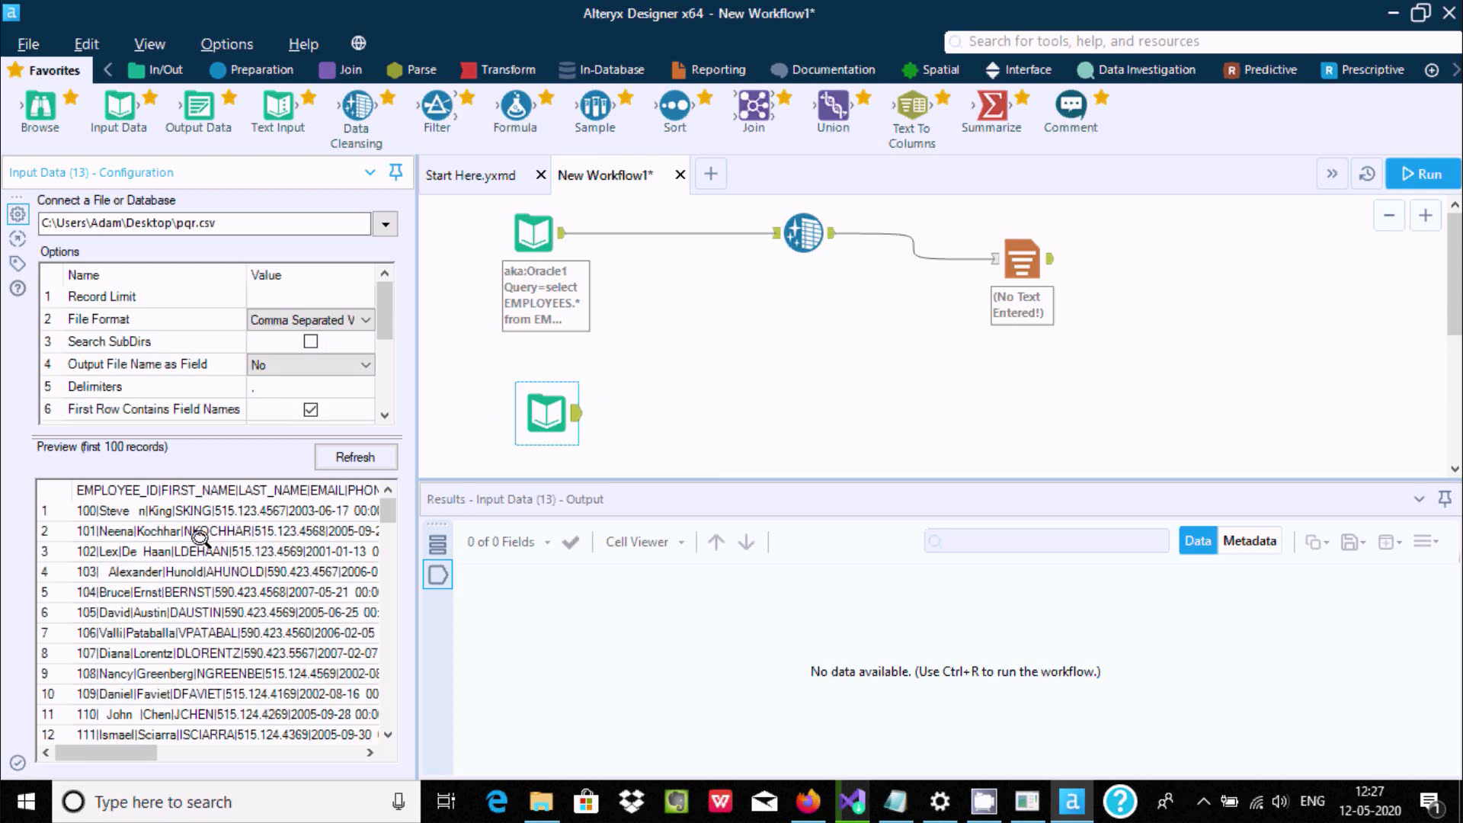
- Set the pqr.csv input's delimiter to |, run the workflow and review the records split into fields
left_click(1420, 174)
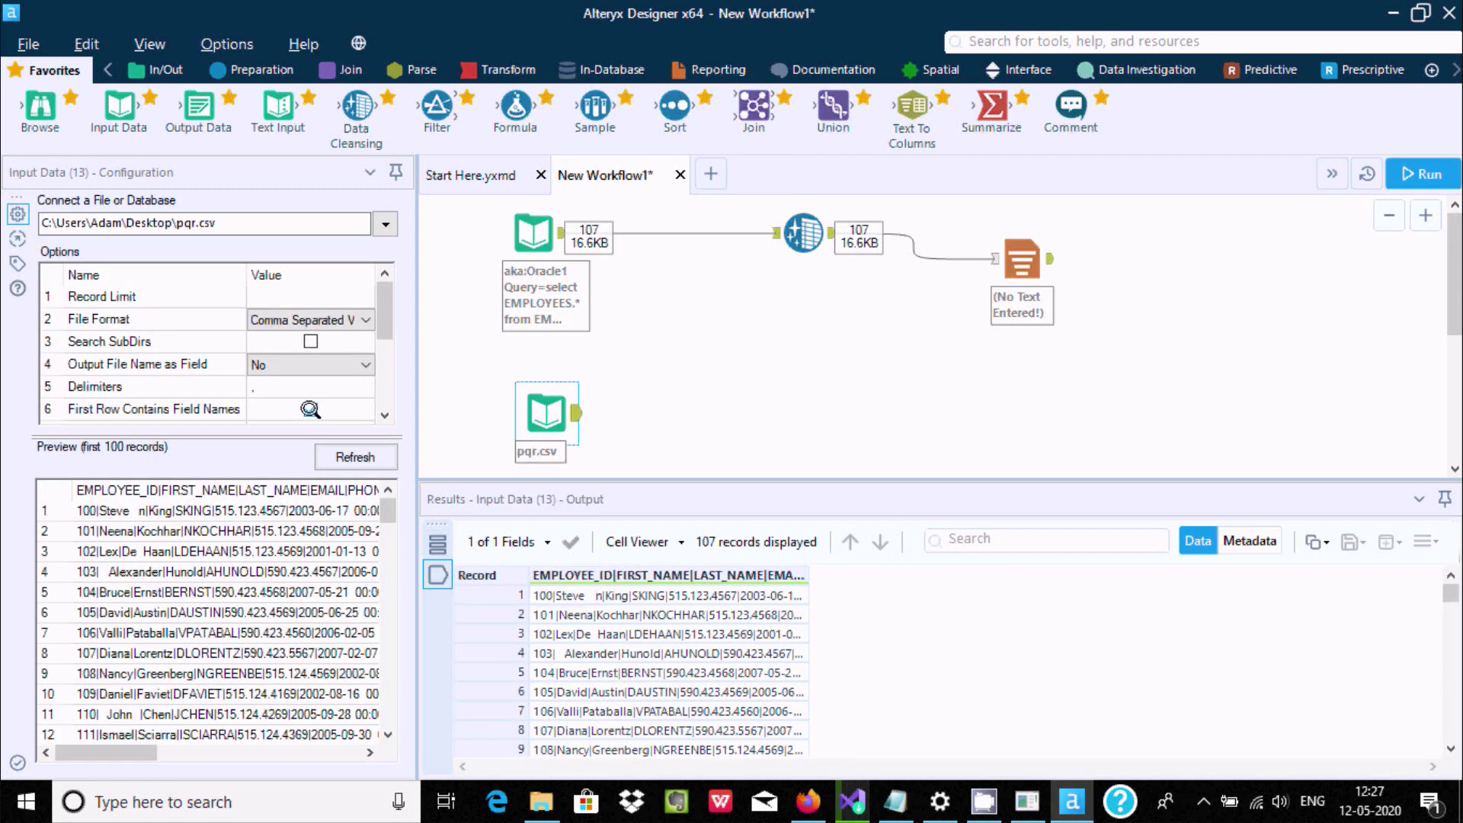
left_click(272, 383)
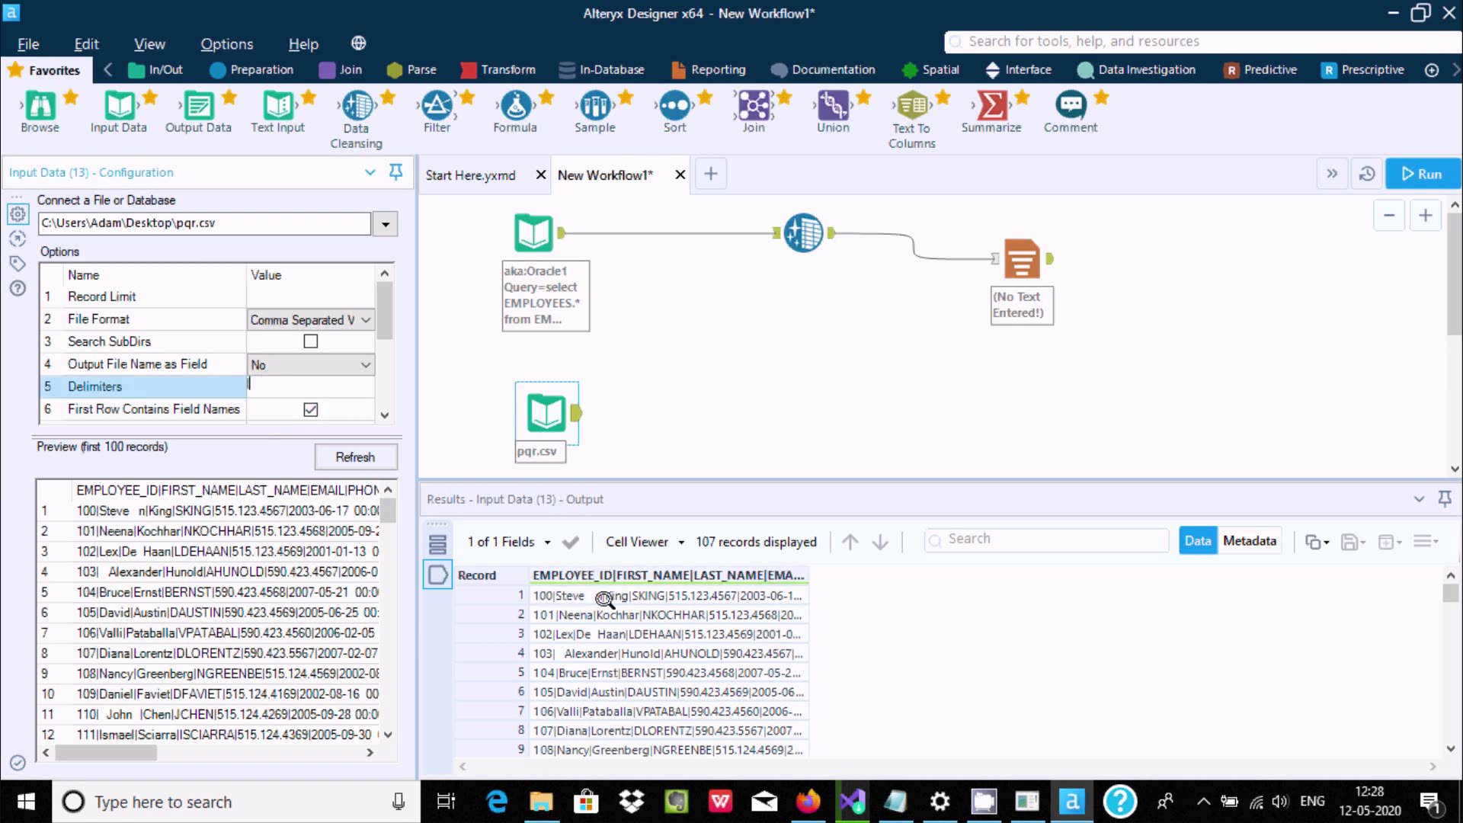
left_click(601, 389)
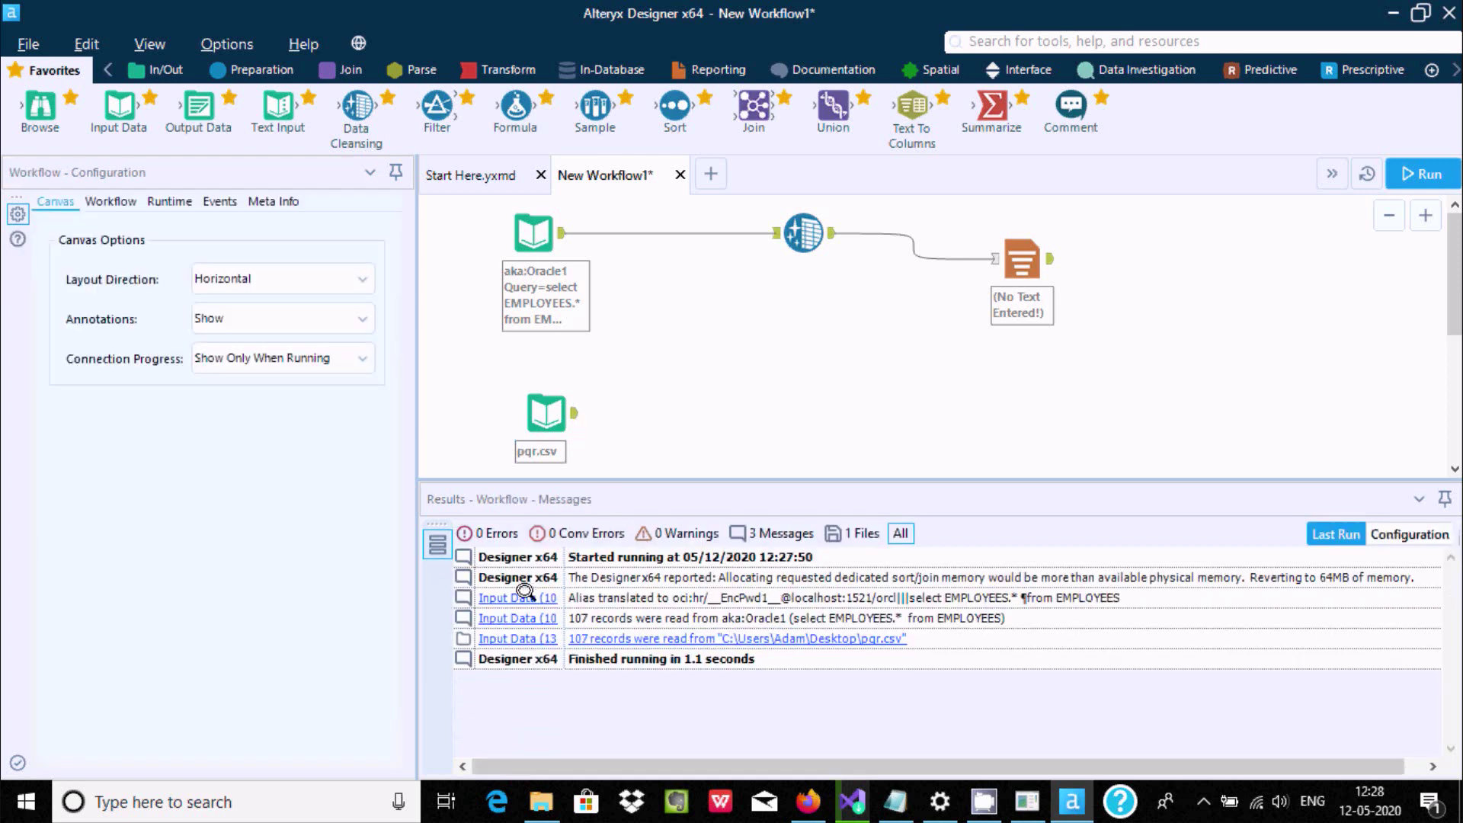
left_click(1421, 174)
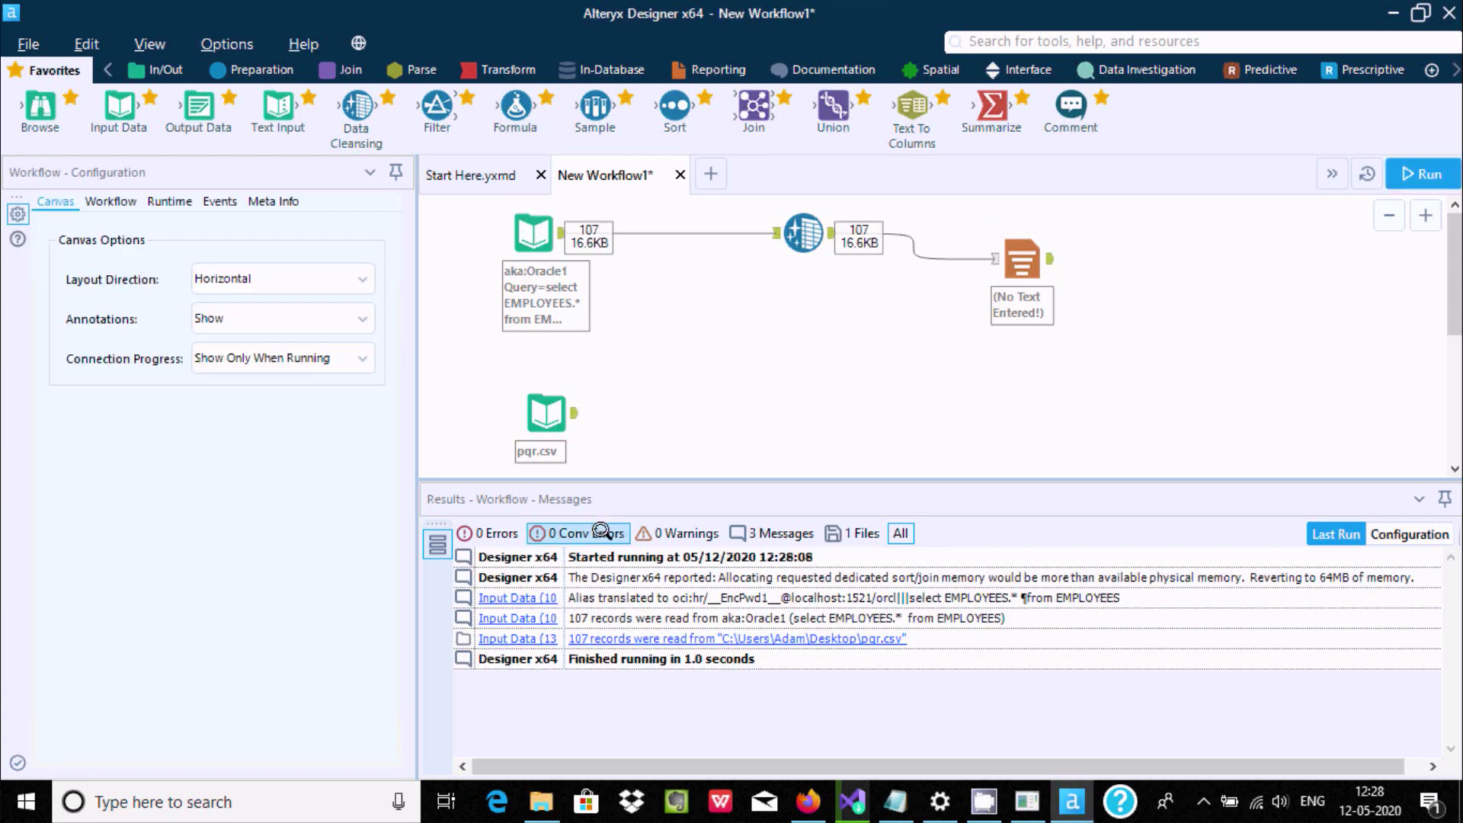
left_click(551, 412)
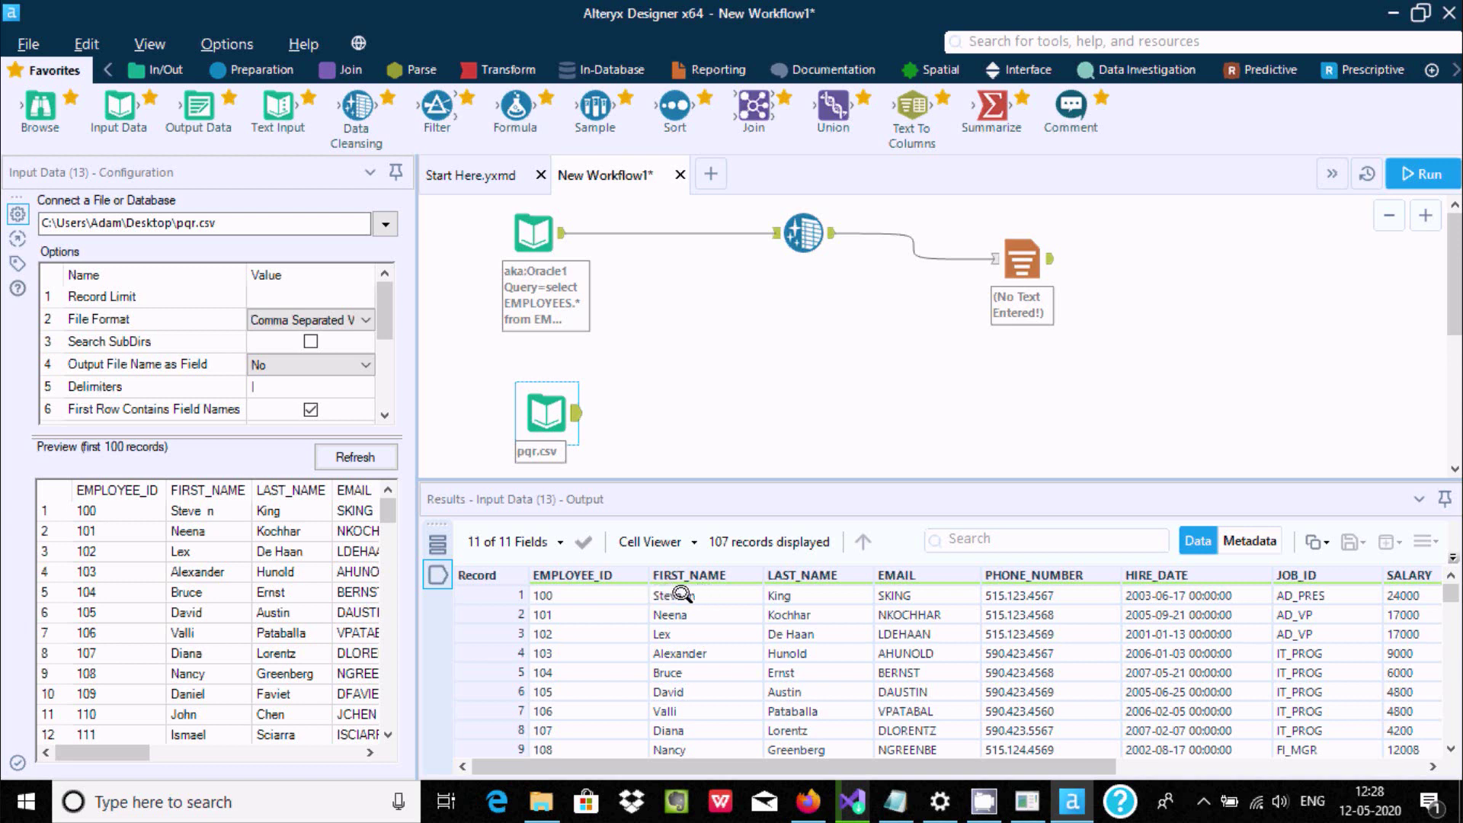
left_click(1444, 584)
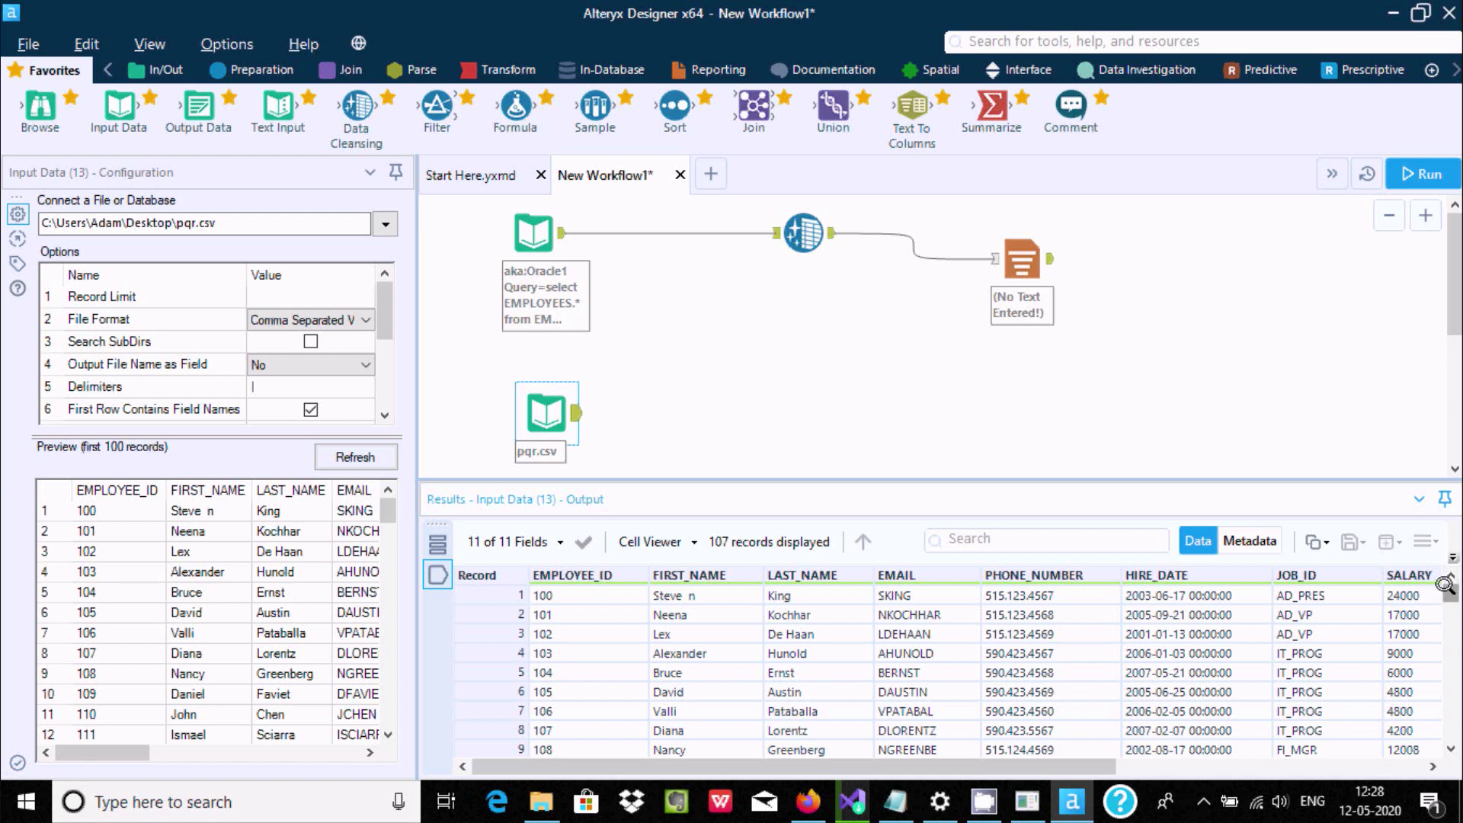
left_click_drag(1443, 585, 1443, 606)
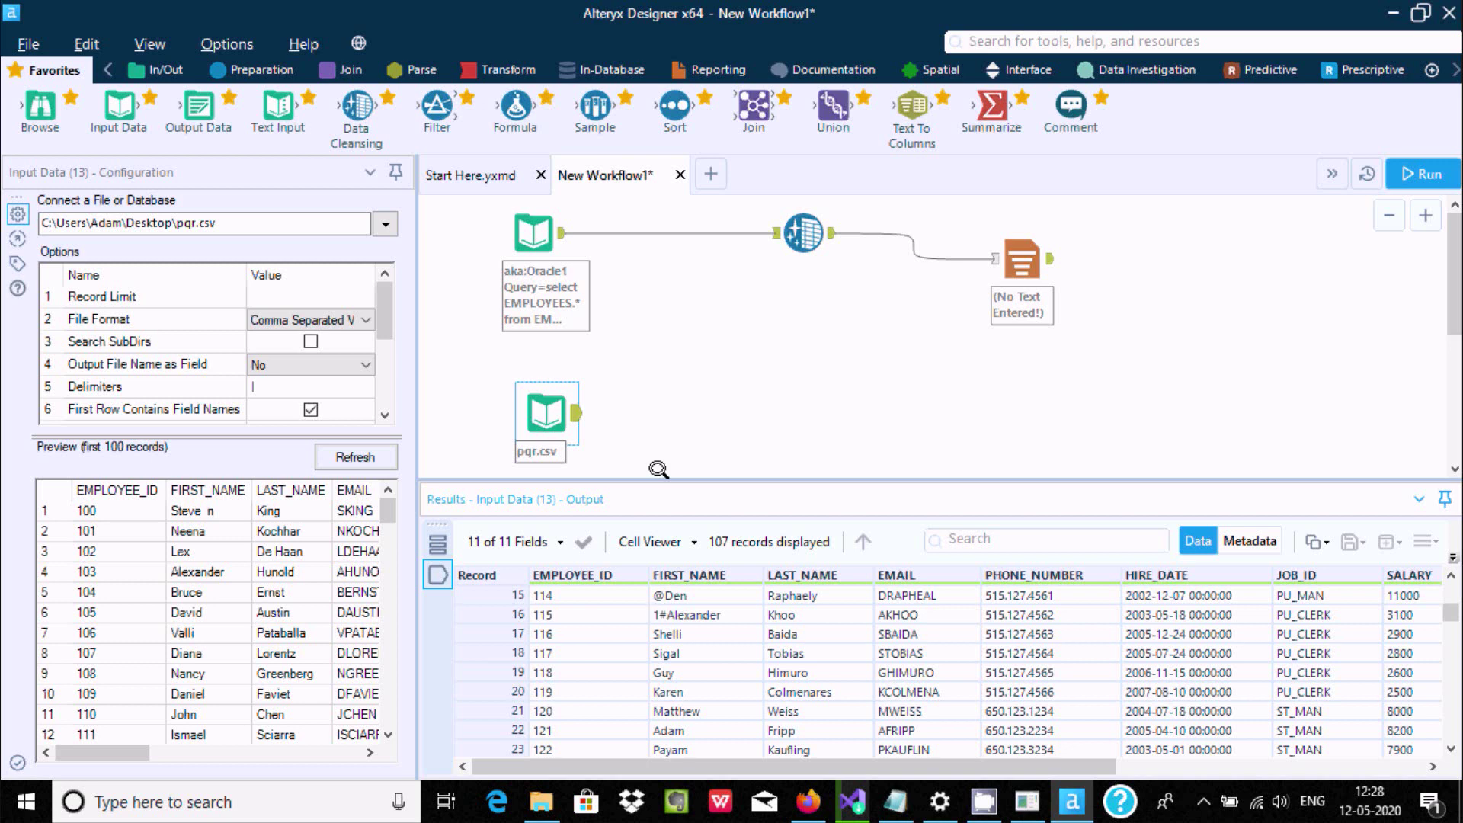
- Add a Data Cleansing tool beside the pqr.csv input and connect the input's output to it
left_click_drag(541, 406, 538, 393)
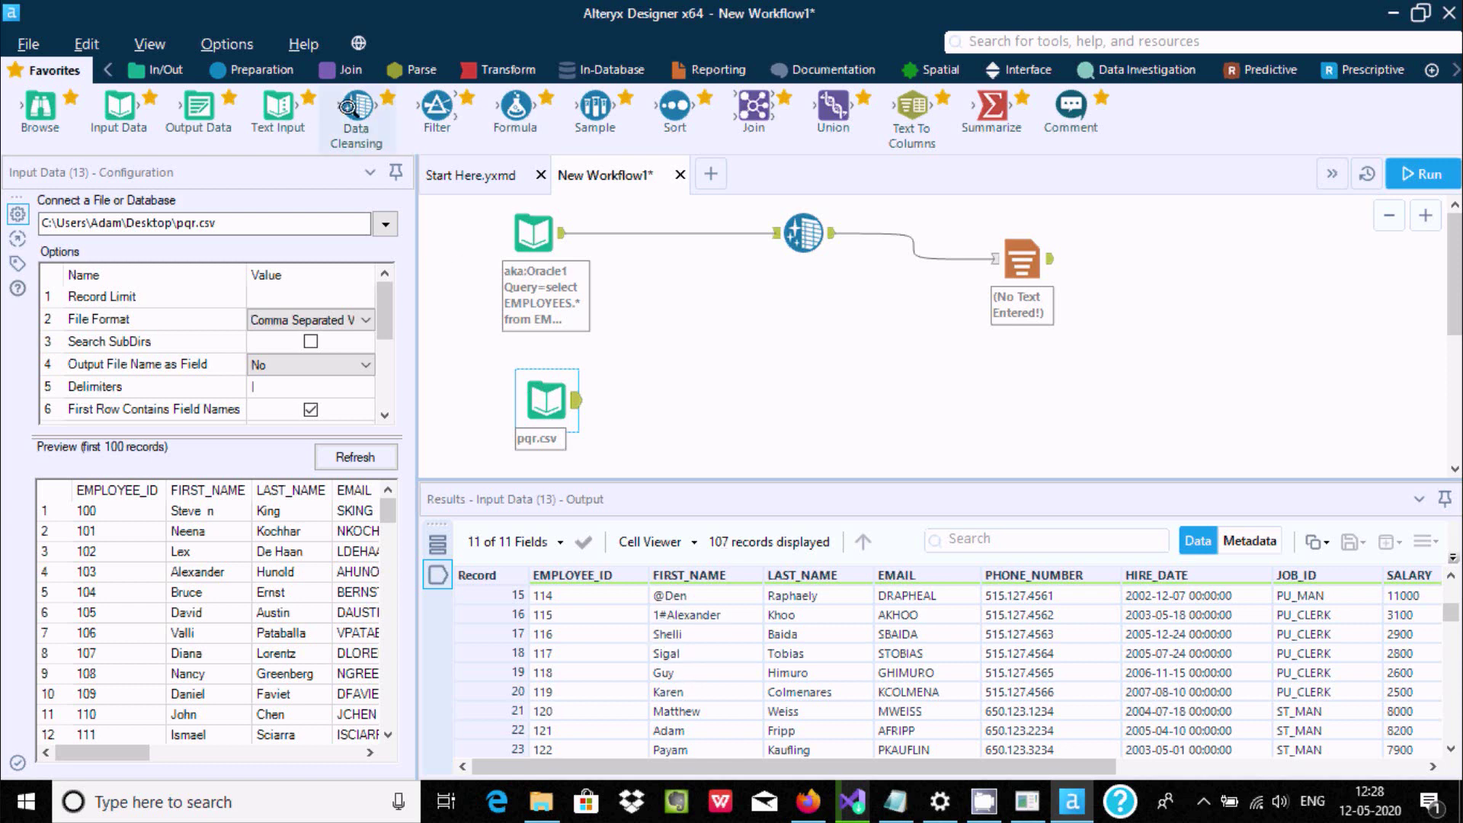
left_click_drag(725, 396, 724, 397)
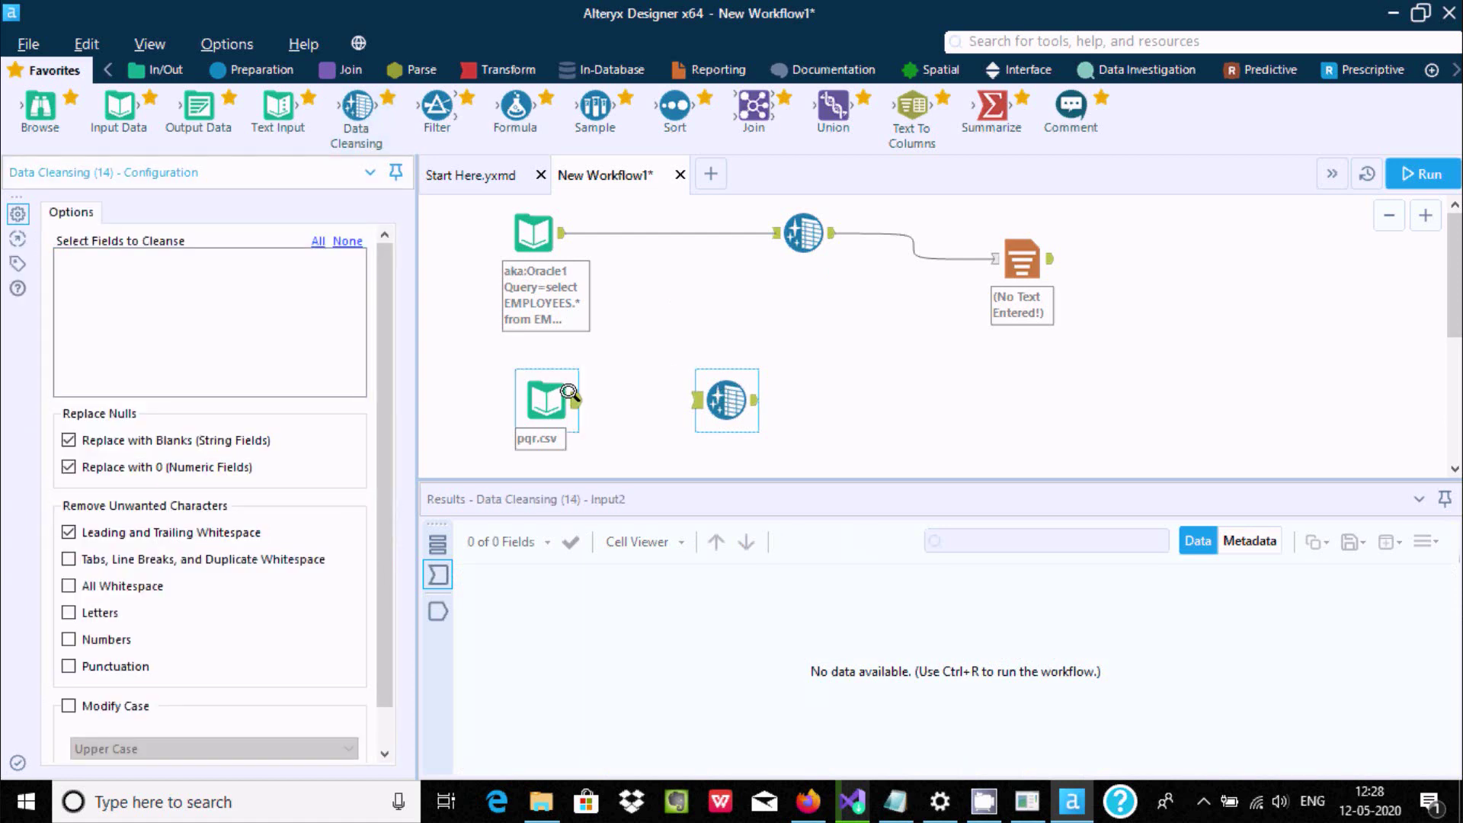
left_click_drag(576, 398, 702, 400)
key("ctrl+r")
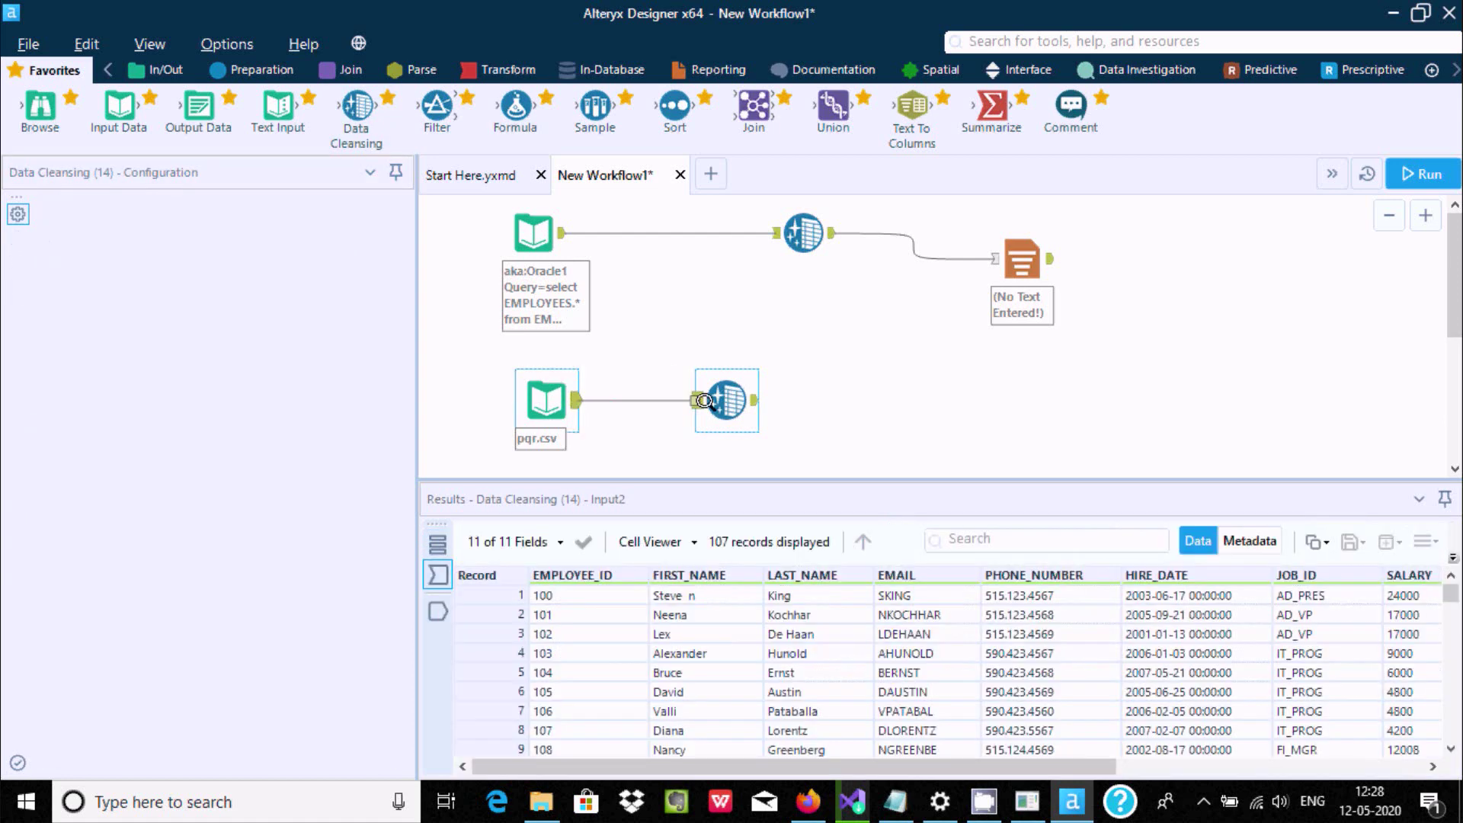
- Add a Report Text tool after the second Data Cleansing tool and connect the cleansed output to it
left_click(730, 70)
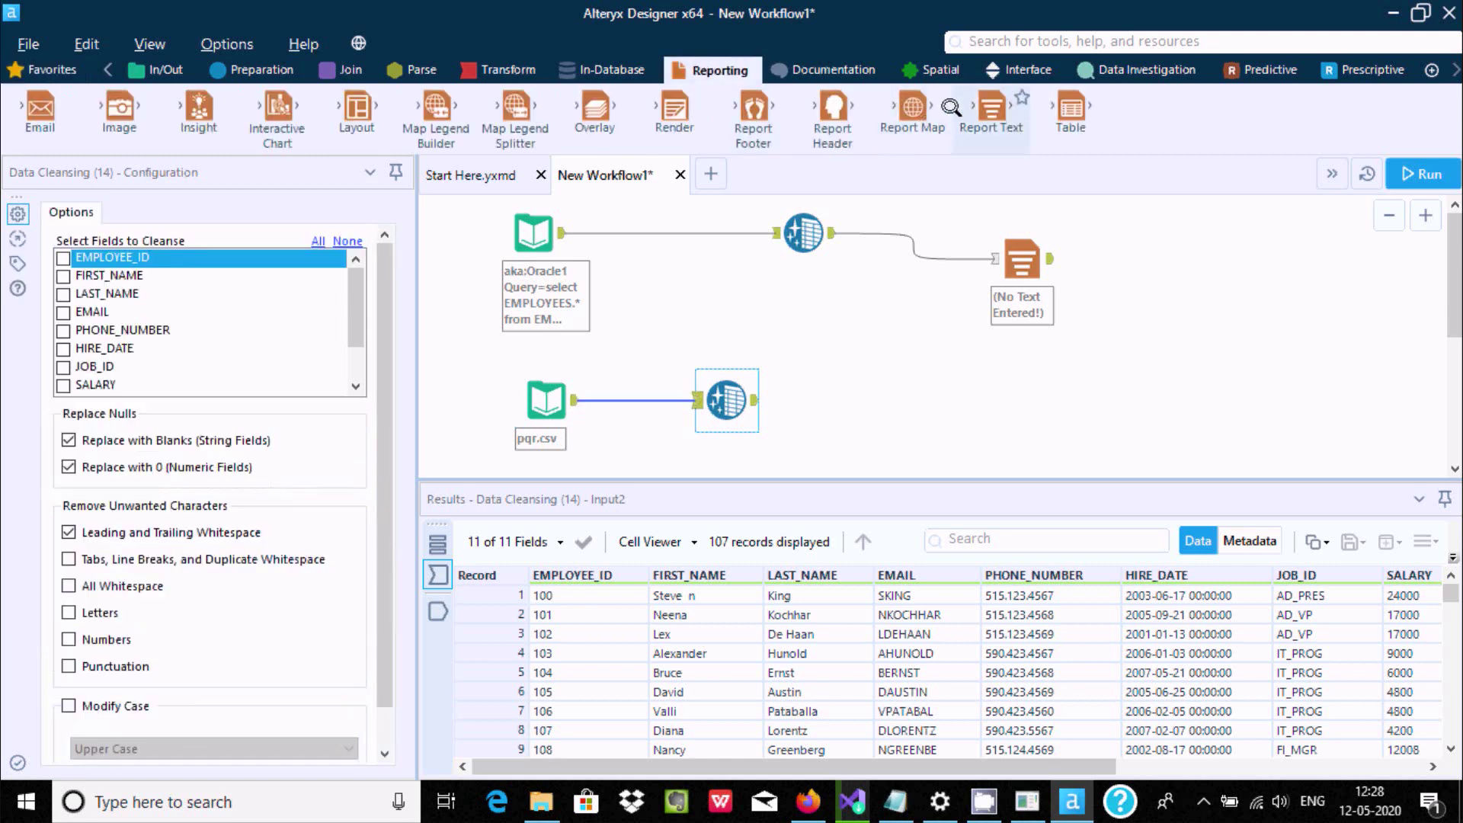
left_click_drag(978, 99, 945, 387)
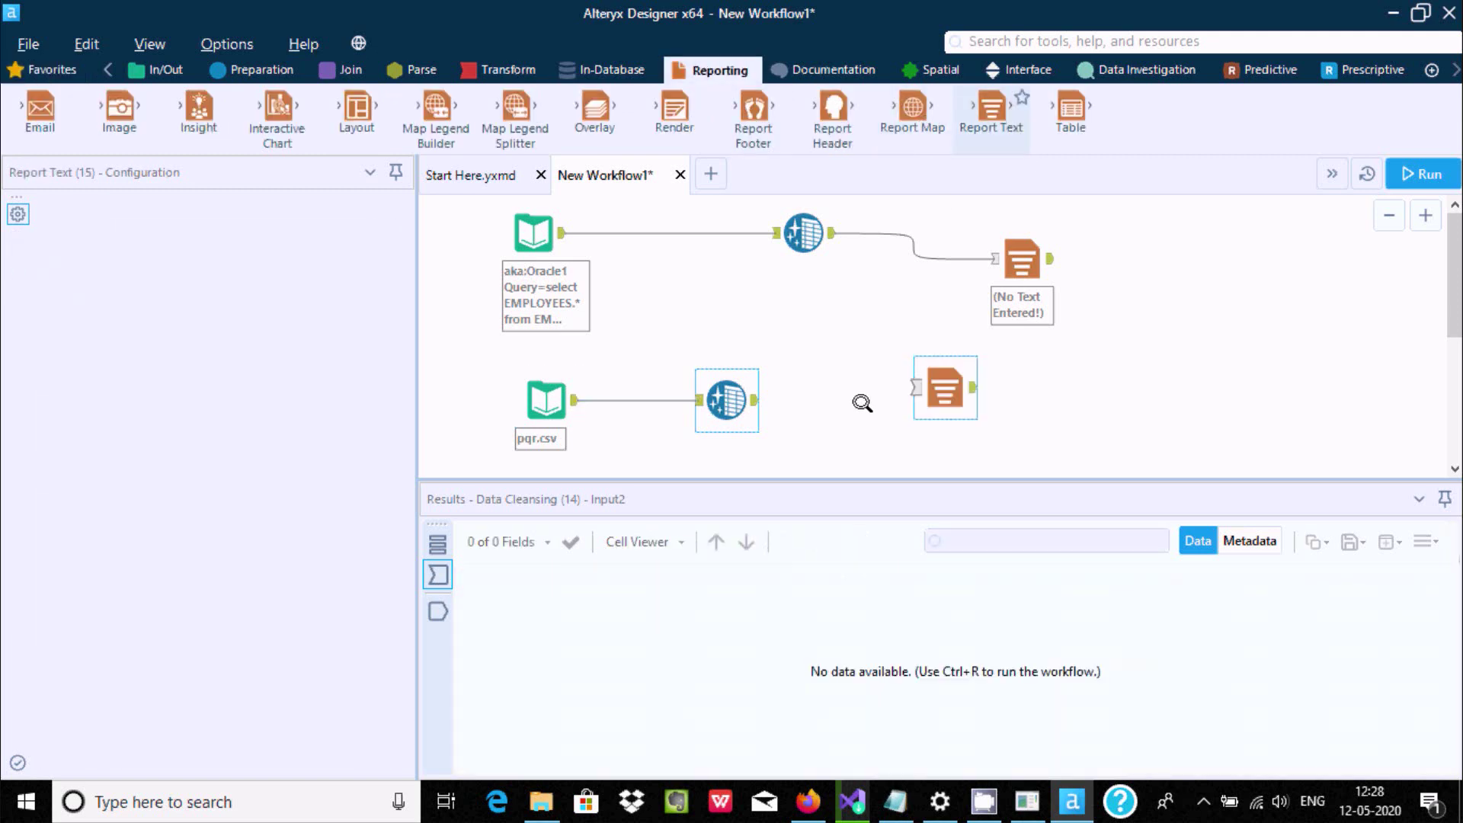
left_click_drag(755, 398, 913, 386)
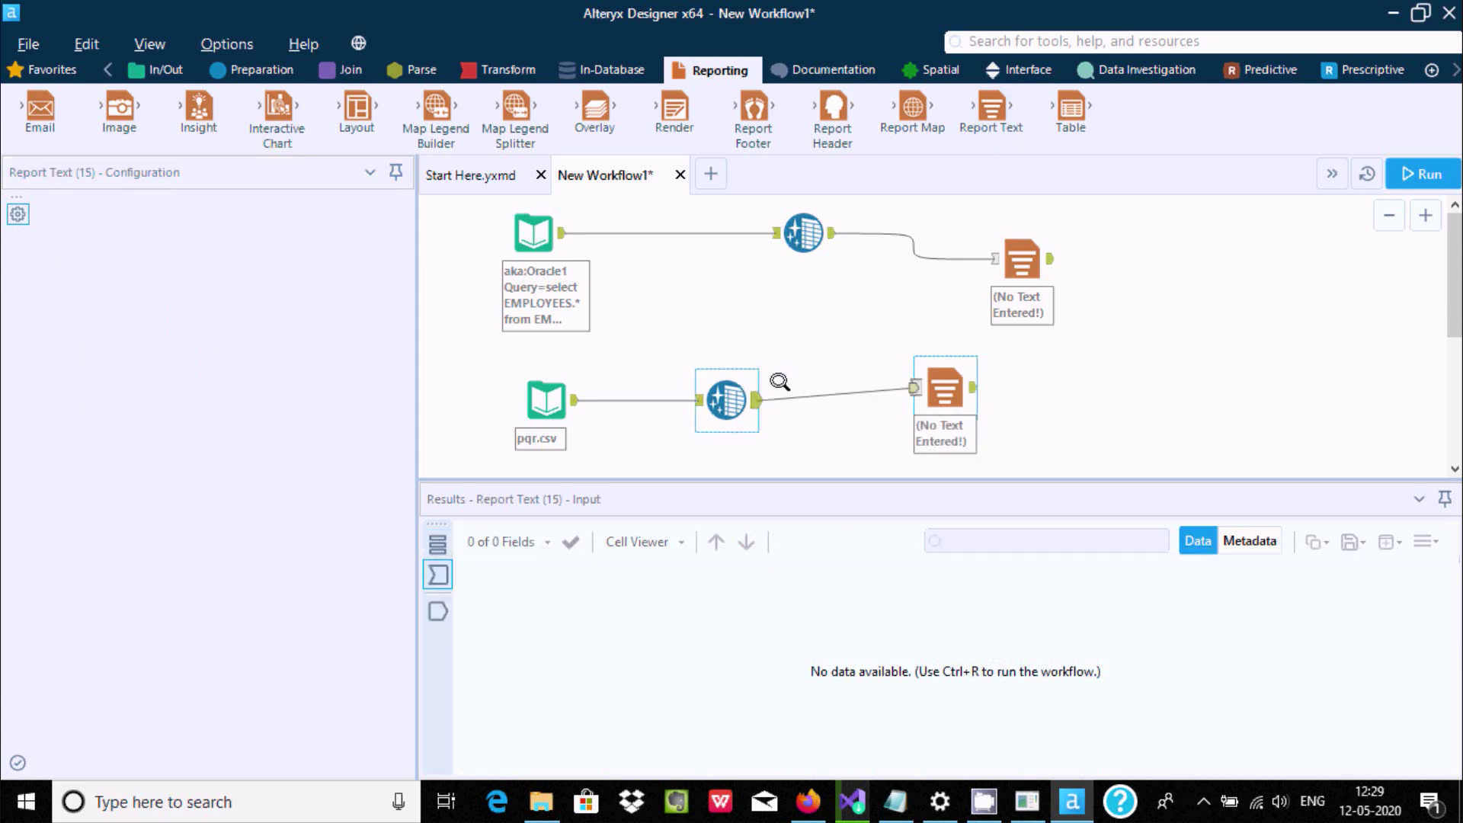
- Set the second Data Cleansing tool to remove tabs, line breaks and duplicate whitespace from FIRST_NAME only, and run the workflow
left_click(716, 394)
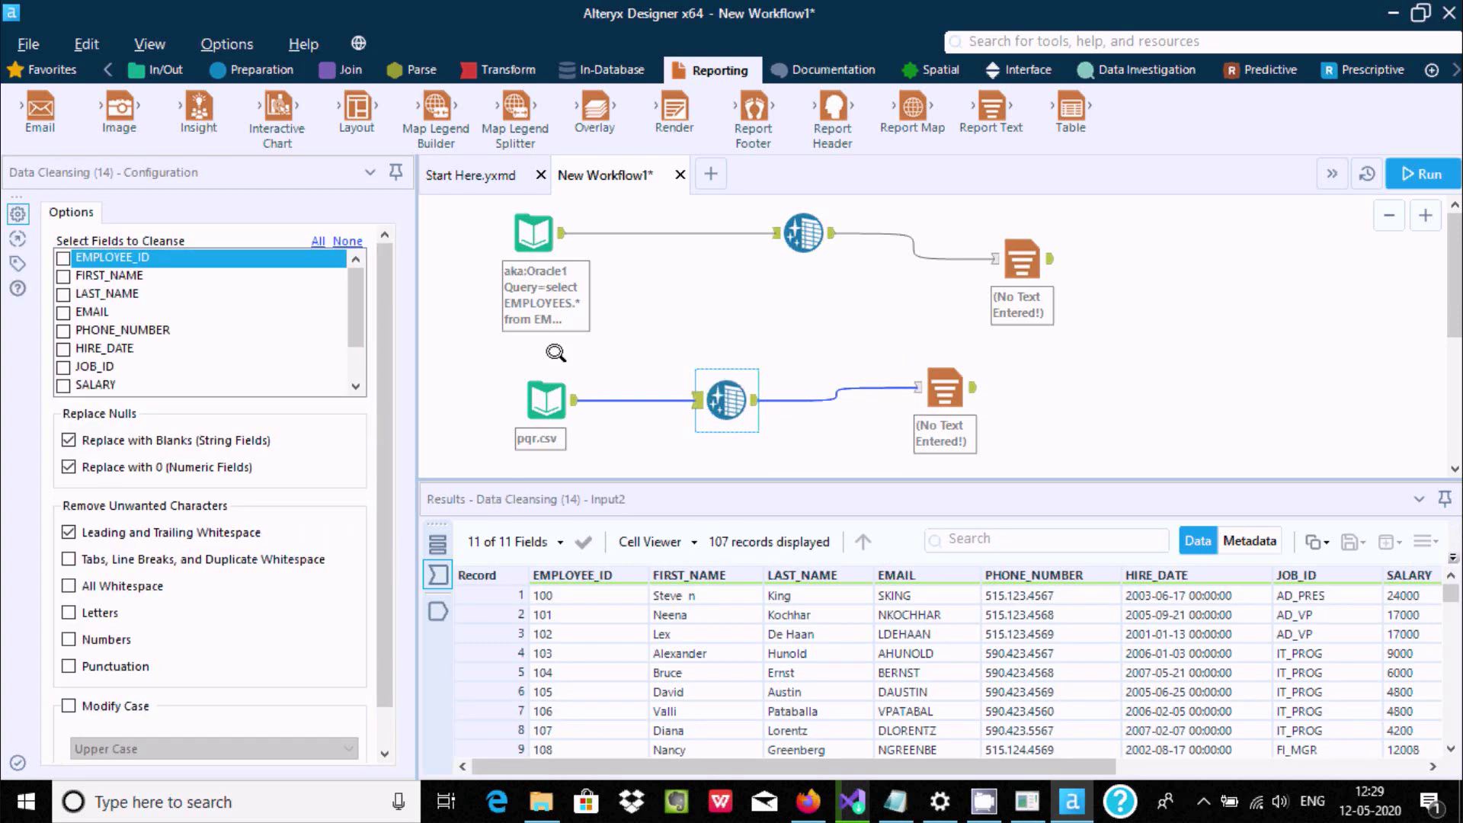
left_click(68, 466)
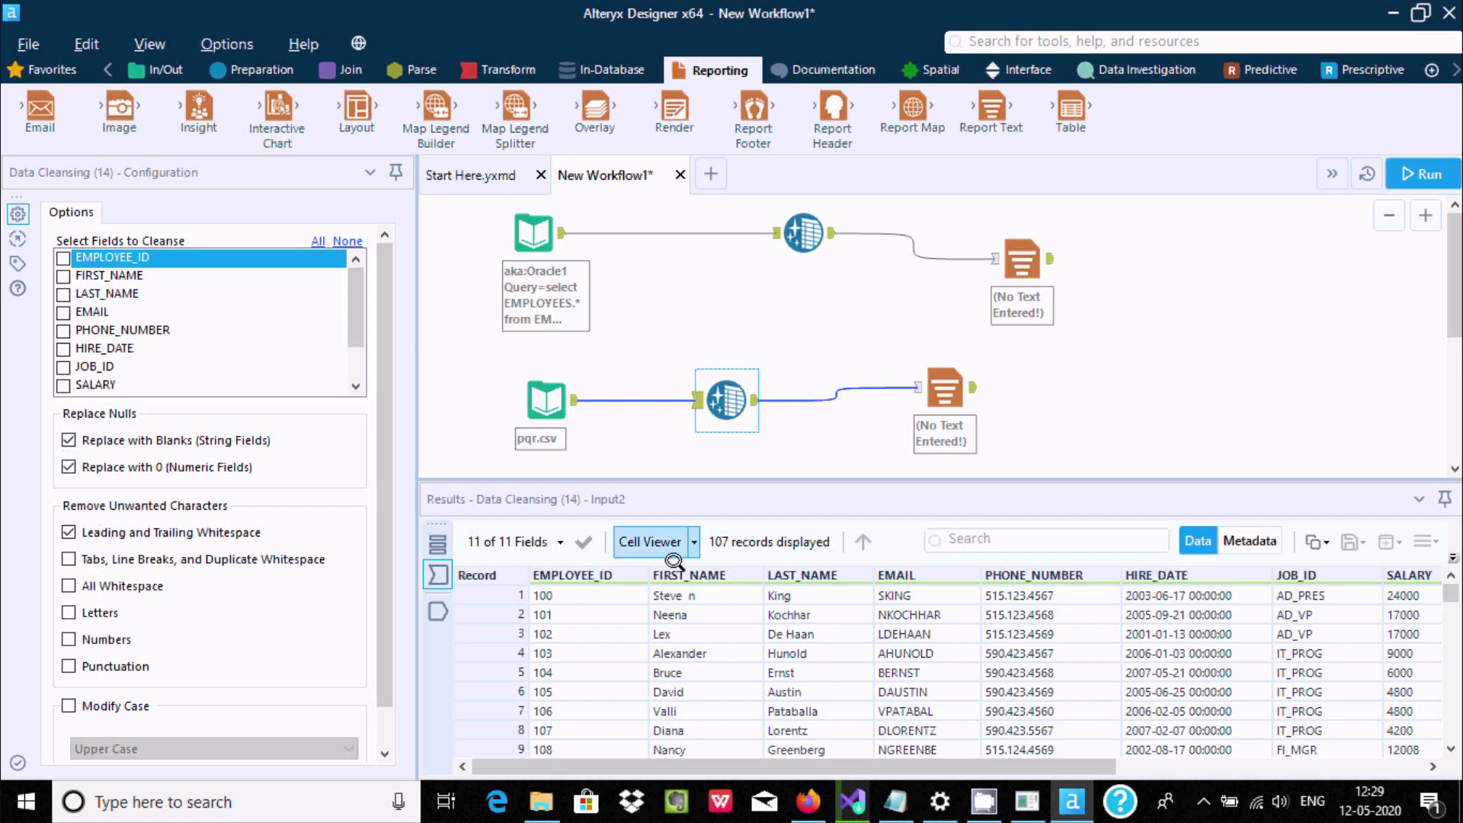
mouse_move(663, 575)
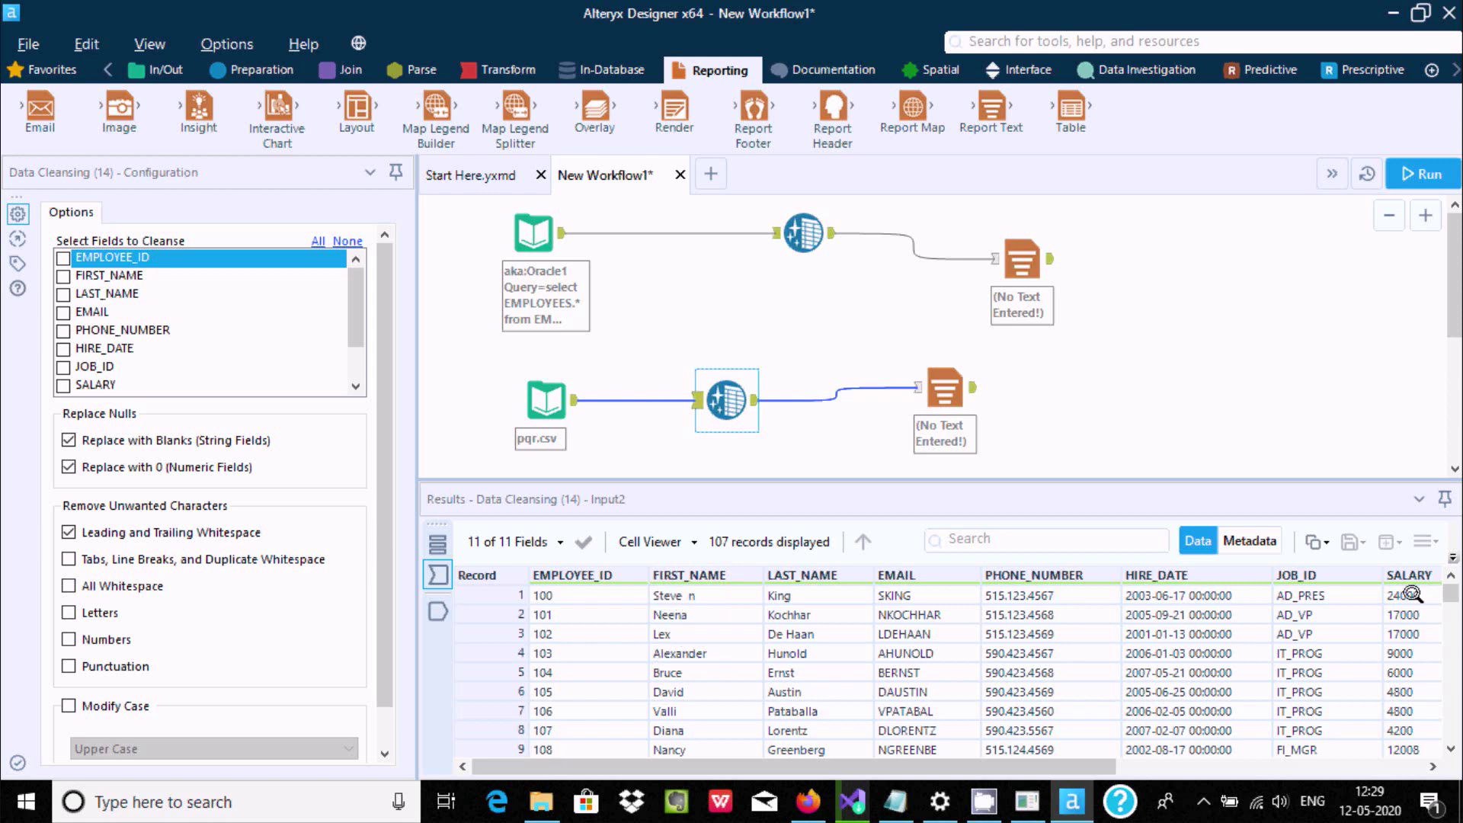
scroll(1432, 598, "down", 5)
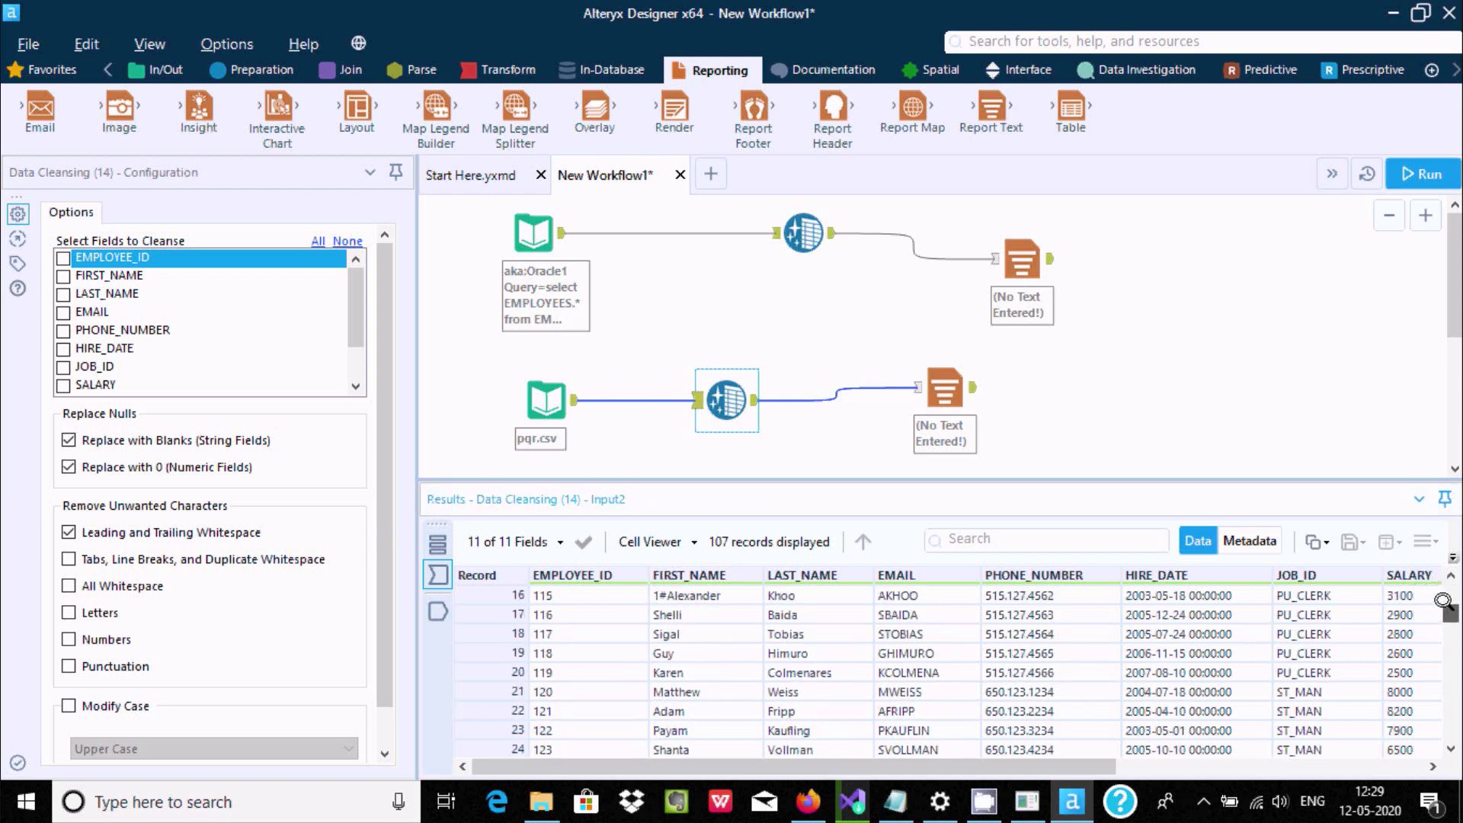
scroll(1444, 601, "down", 4)
scroll(1439, 596, "up", 6)
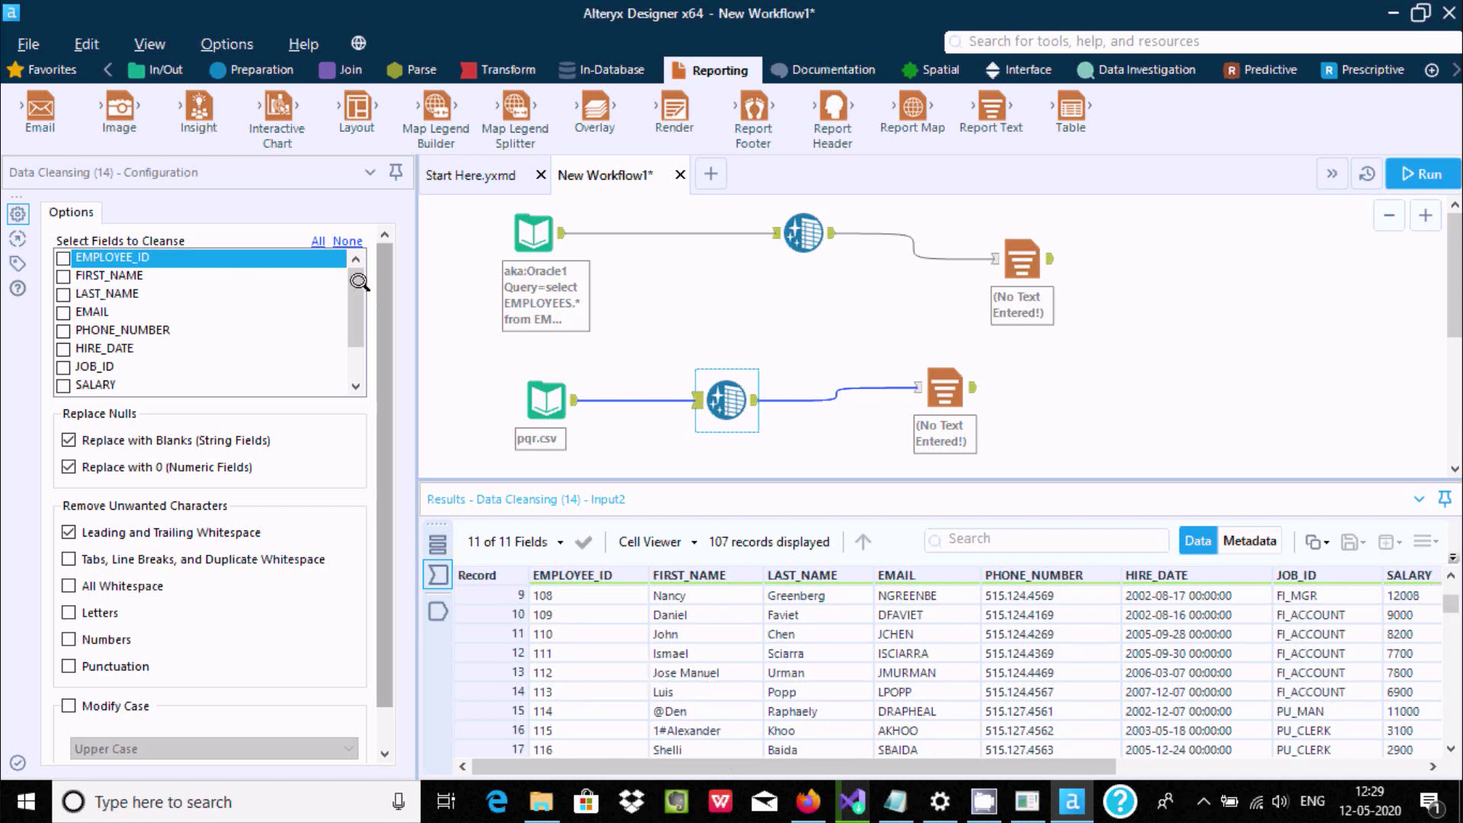
left_click(63, 275)
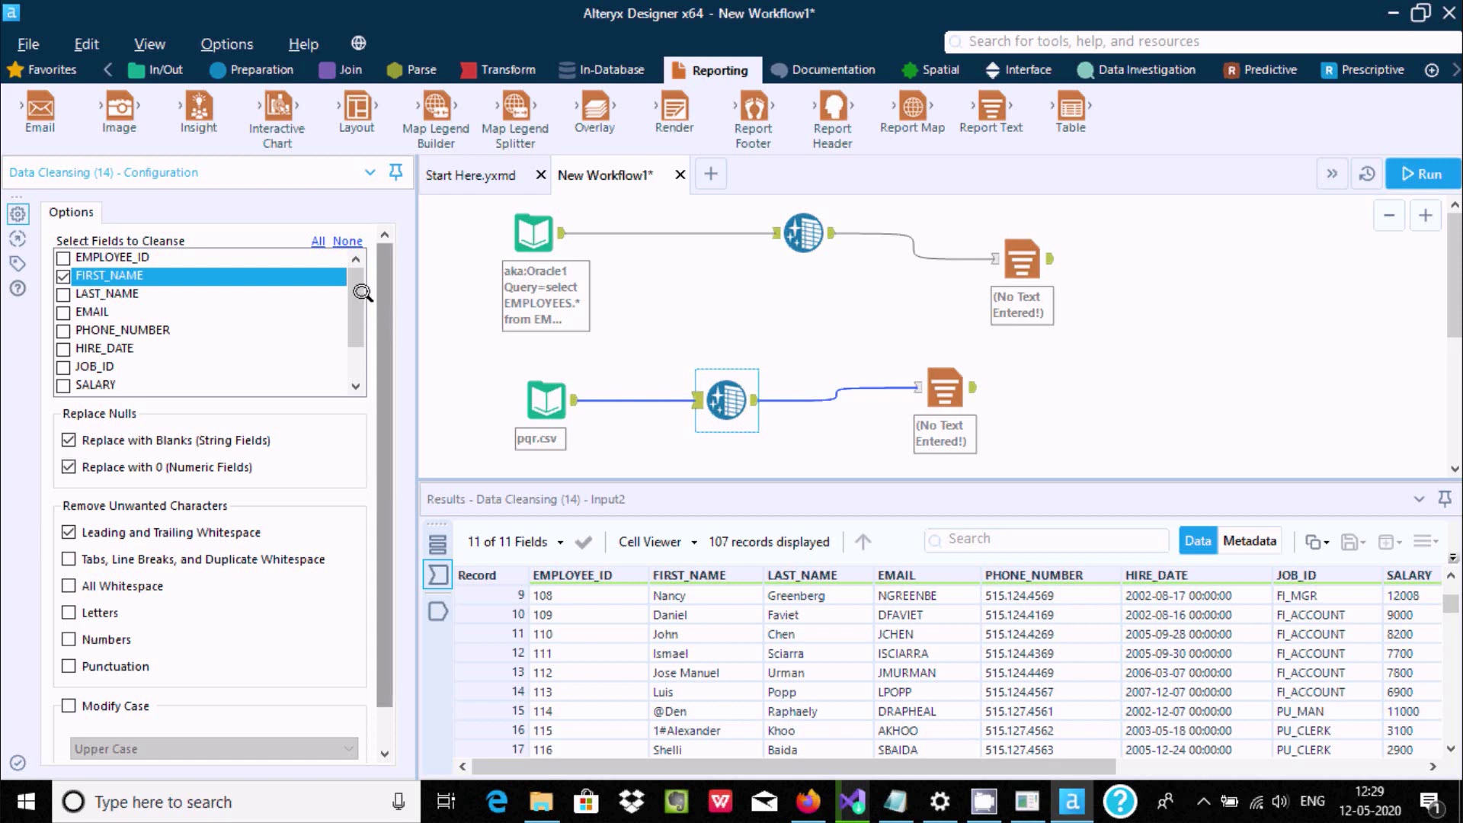
scroll(341, 347, "down", 1)
scroll(341, 348, "up", 1)
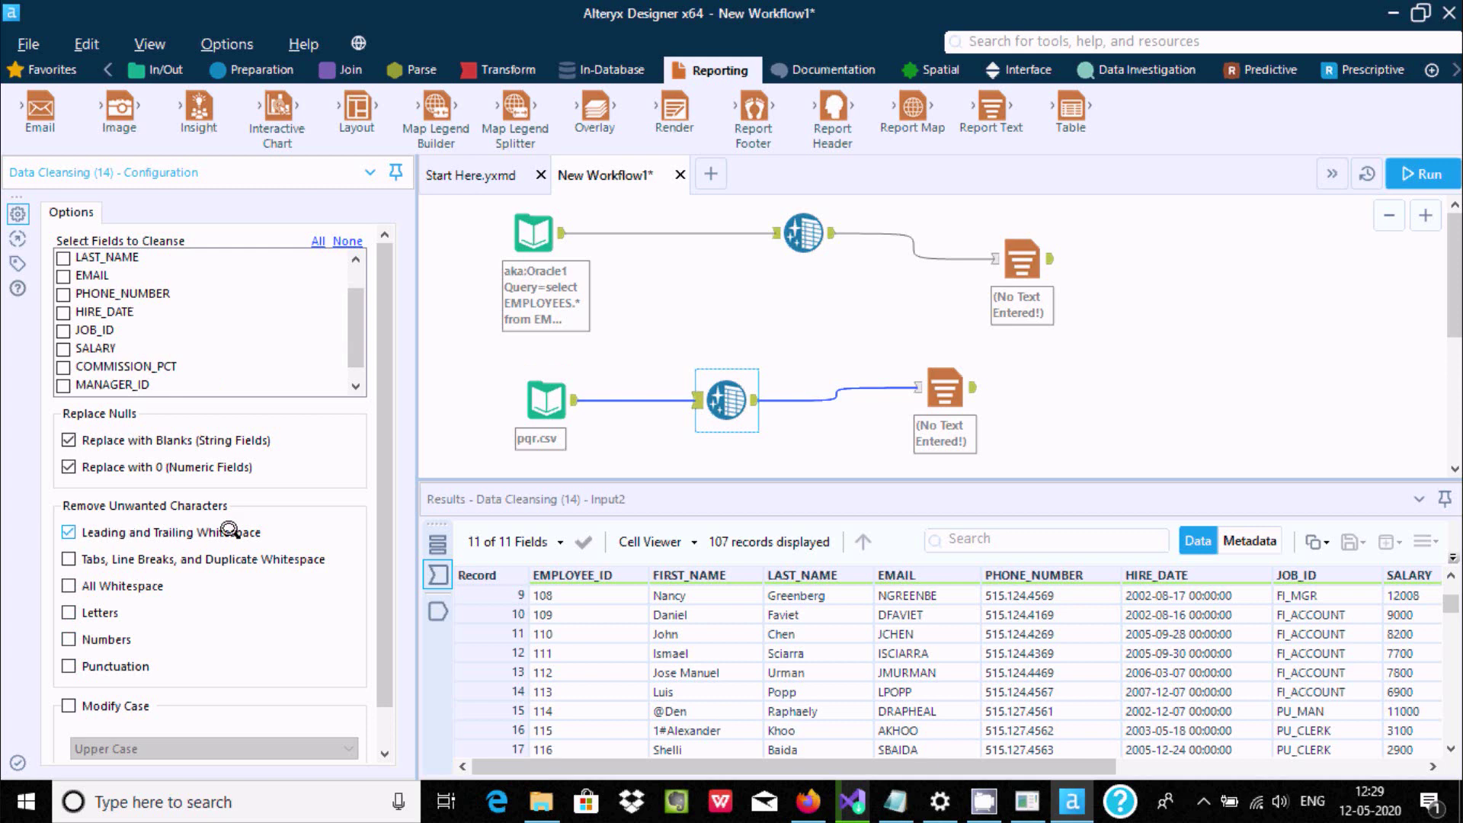
left_click(68, 558)
key("ctrl+r")
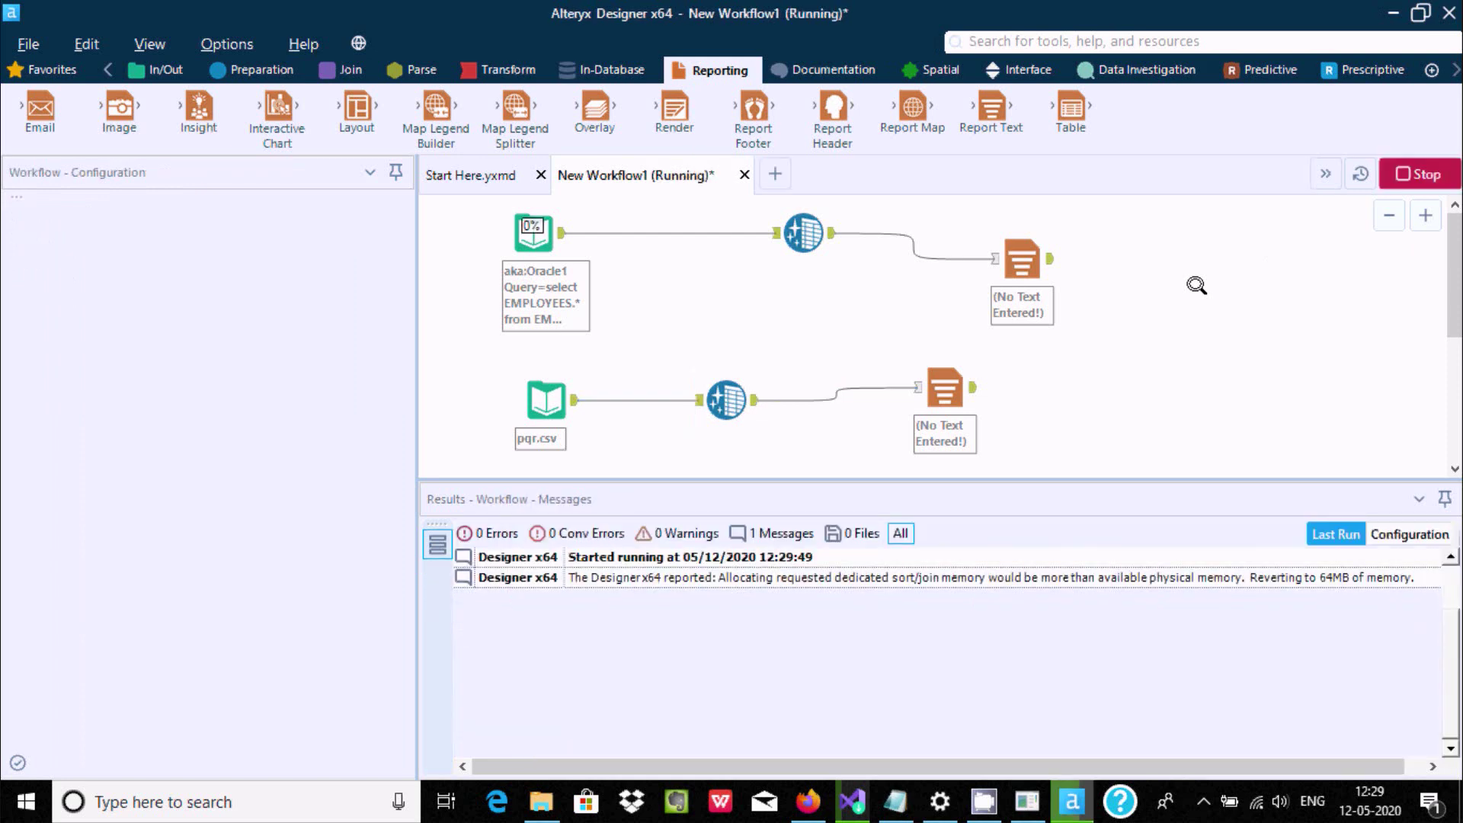
- Compare the FIRST_NAME spacing at the second Data Cleansing tool's input with the values reaching its Report Text tool
left_click(727, 402)
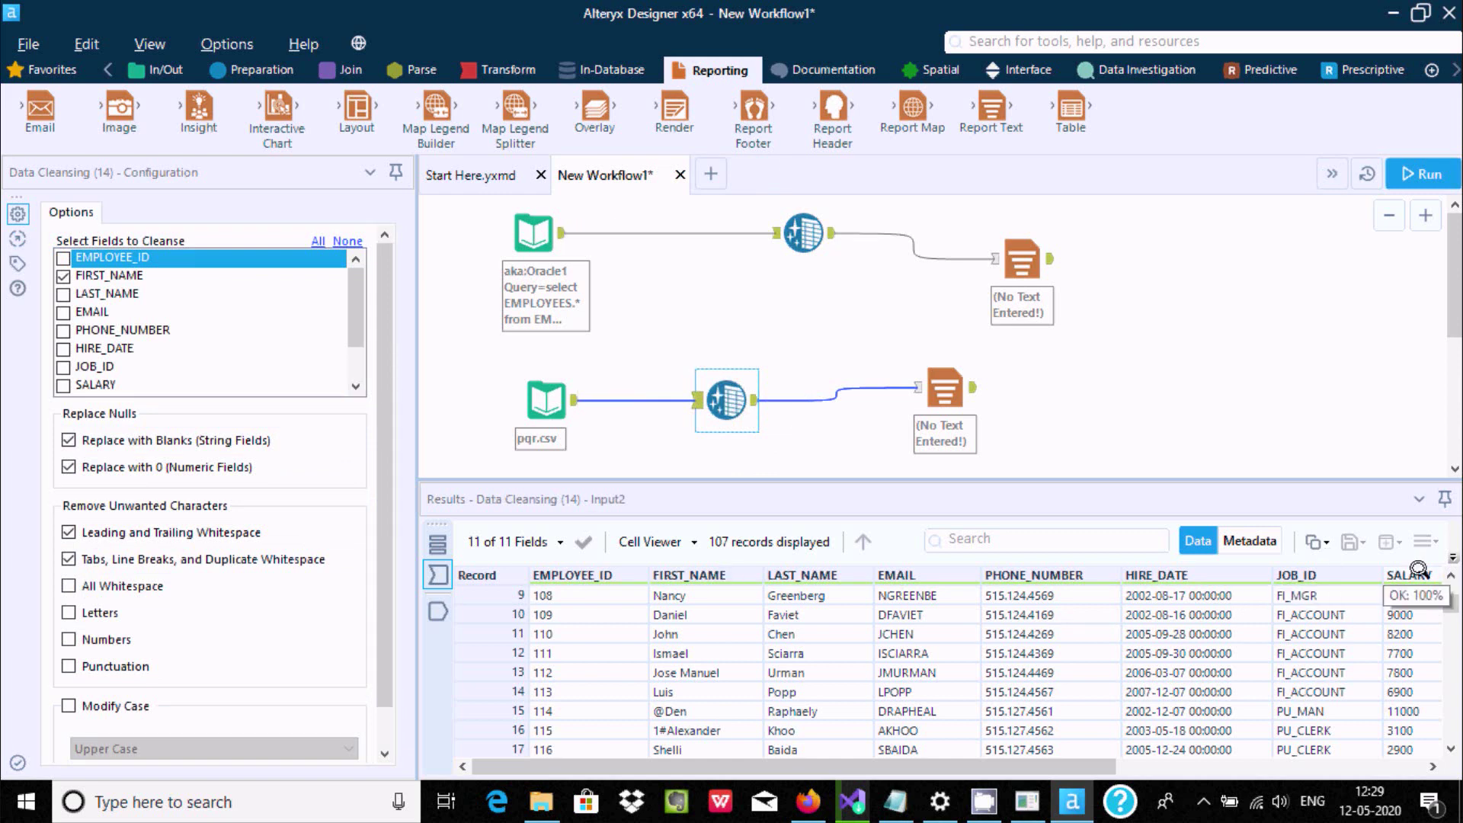
left_click_drag(1447, 601, 1443, 579)
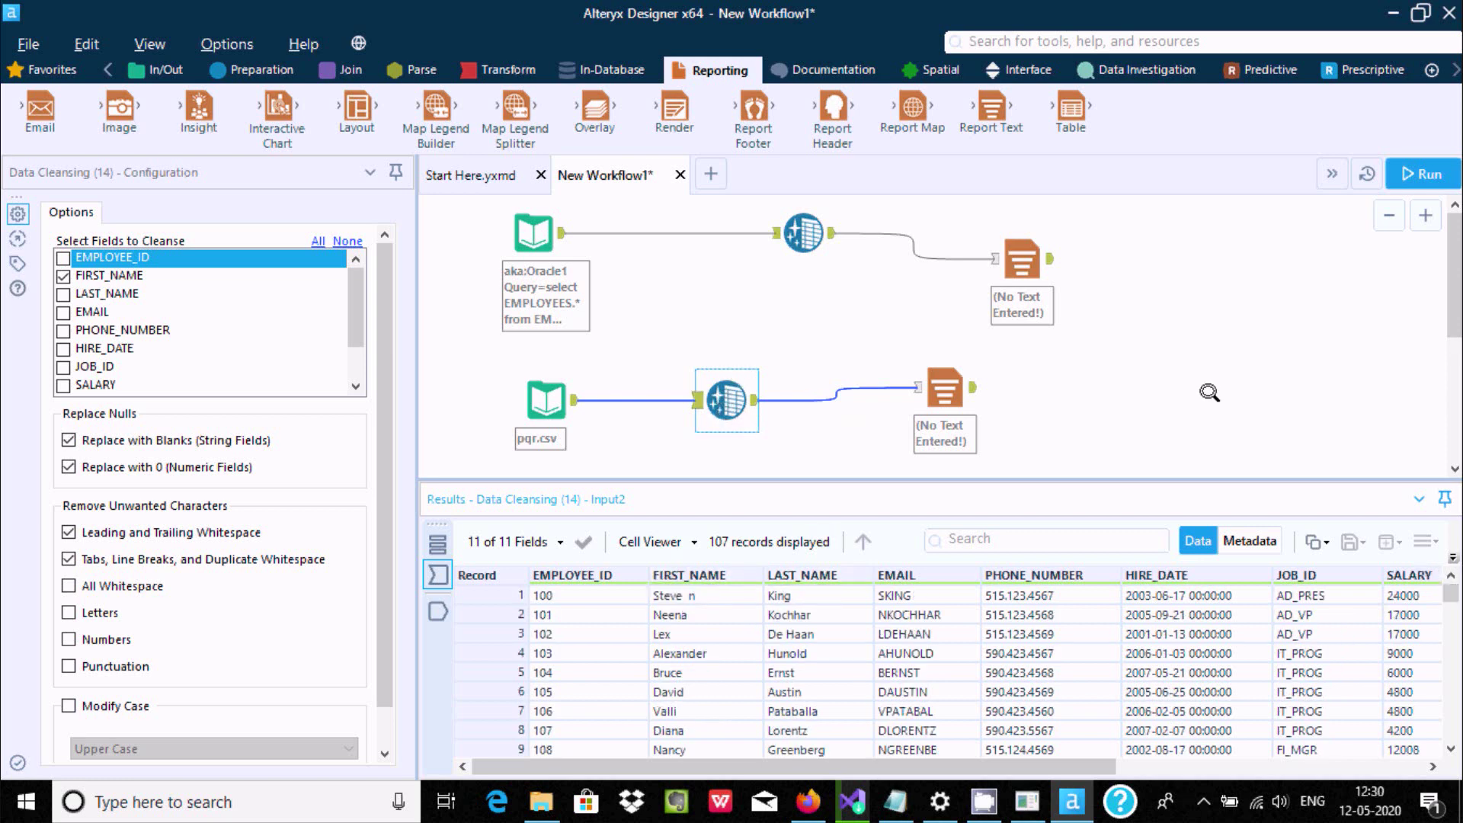
left_click(942, 407)
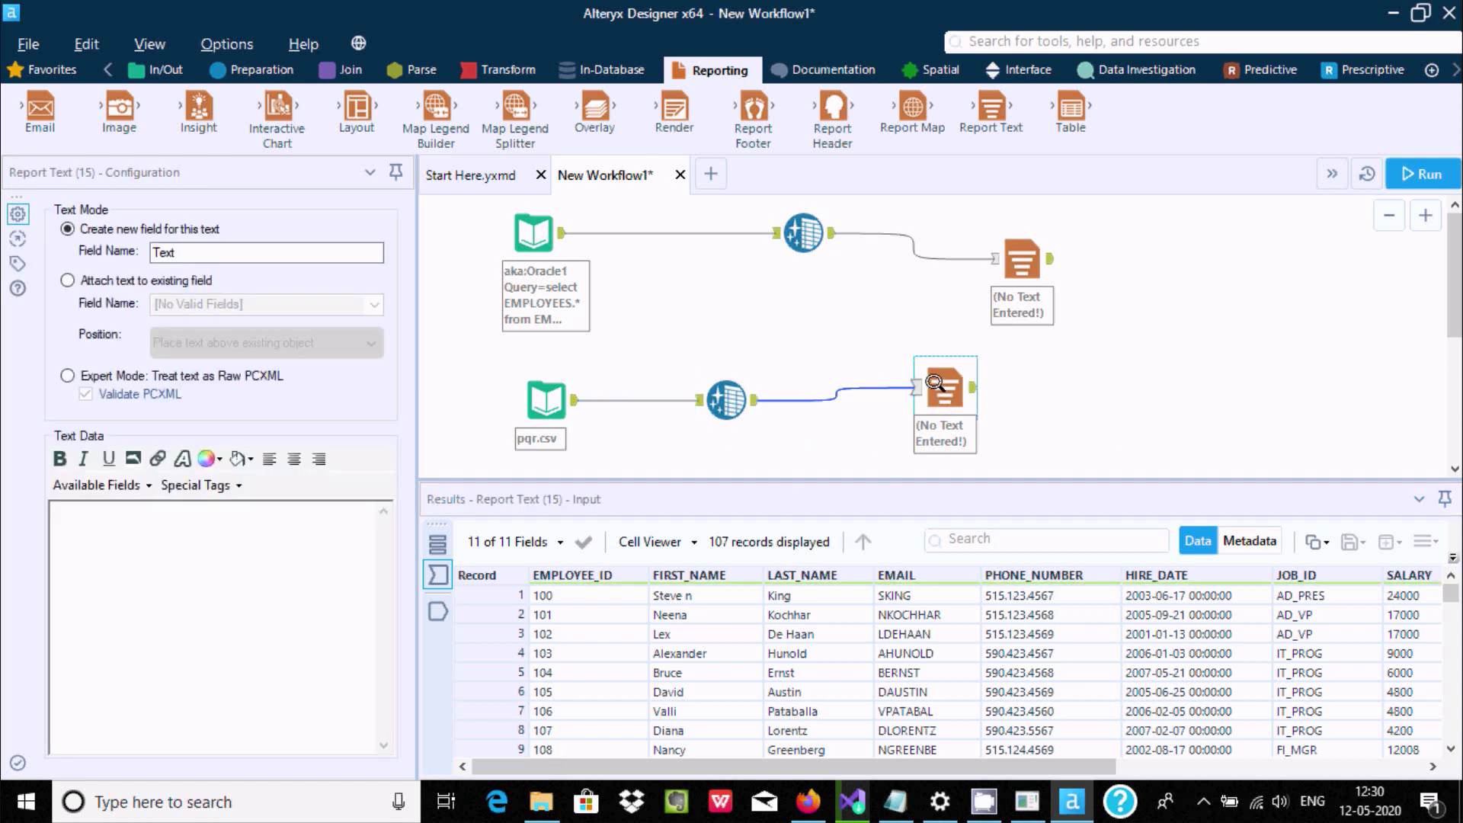
left_click(759, 404)
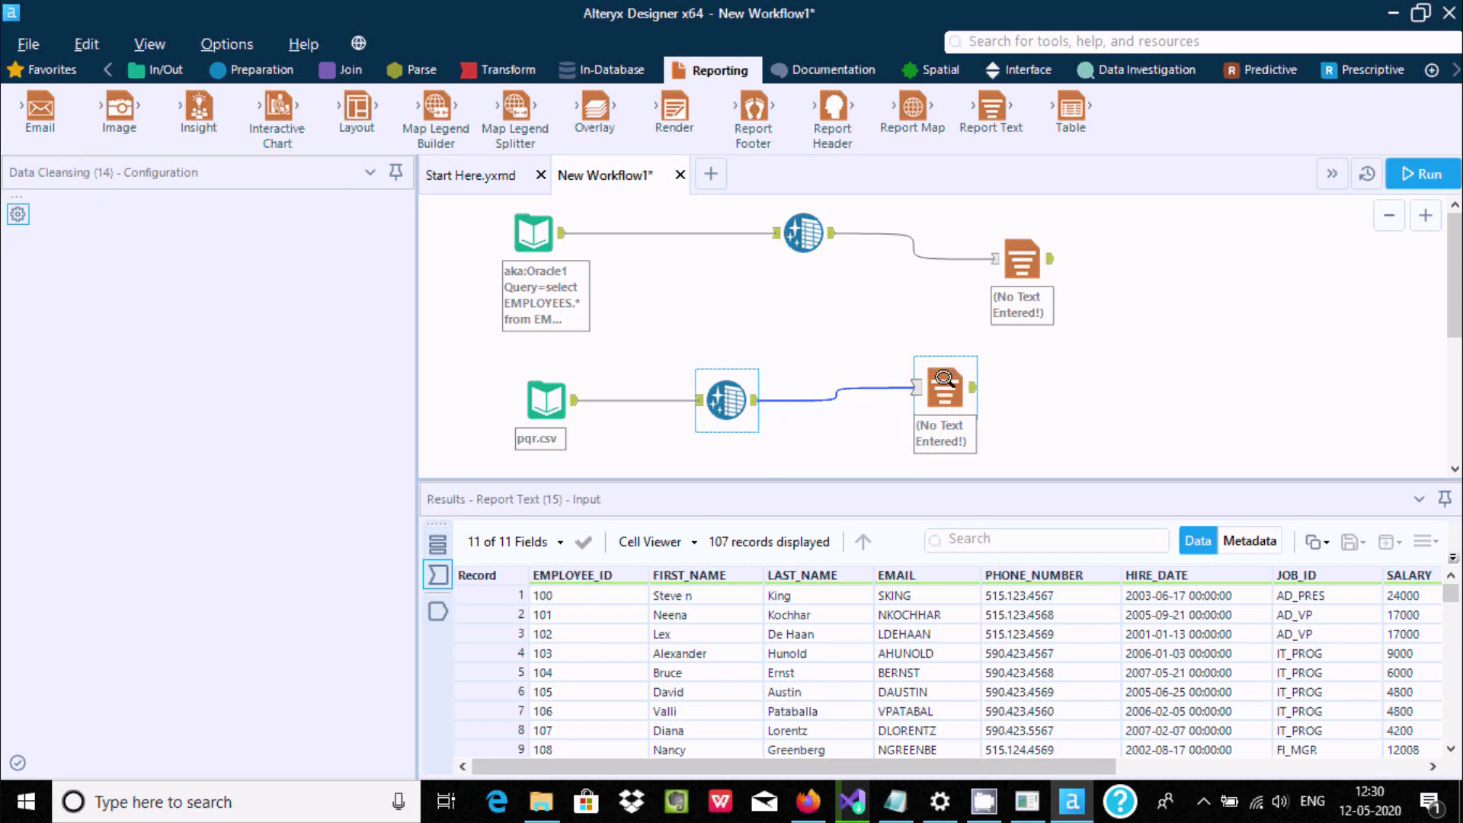
left_click(943, 379)
left_click(711, 394)
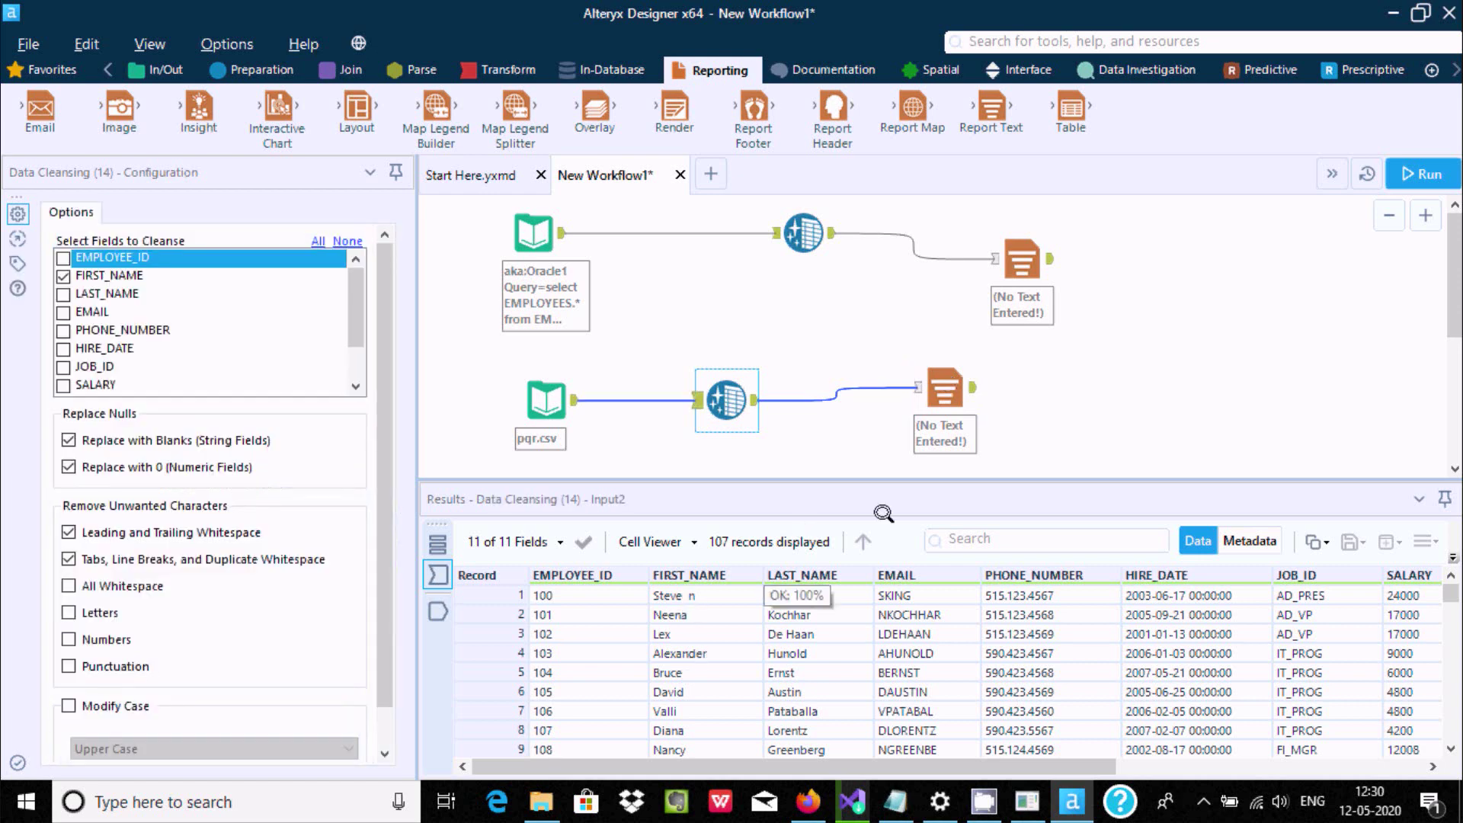
left_click(931, 390)
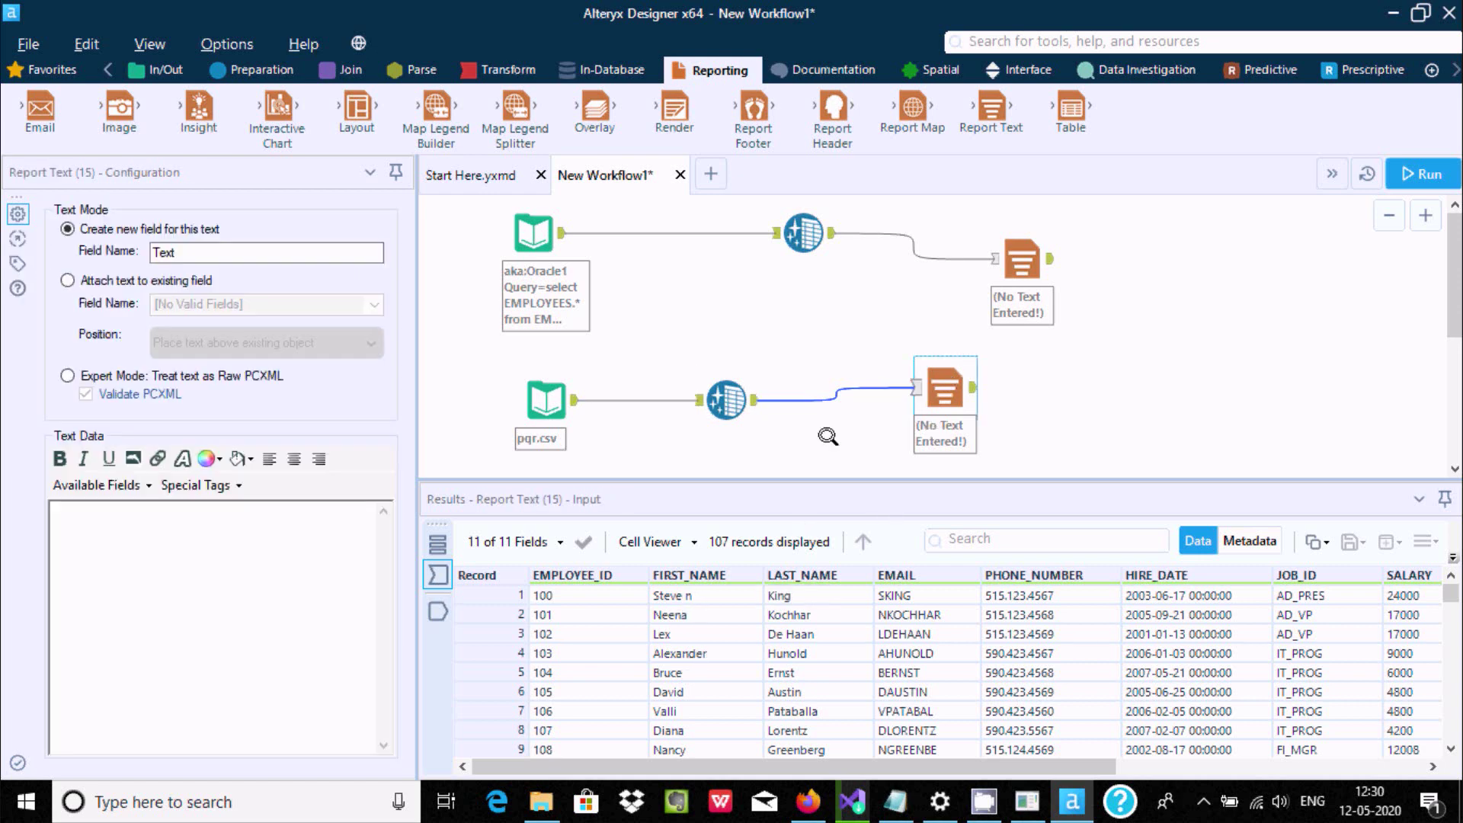
left_click(725, 397)
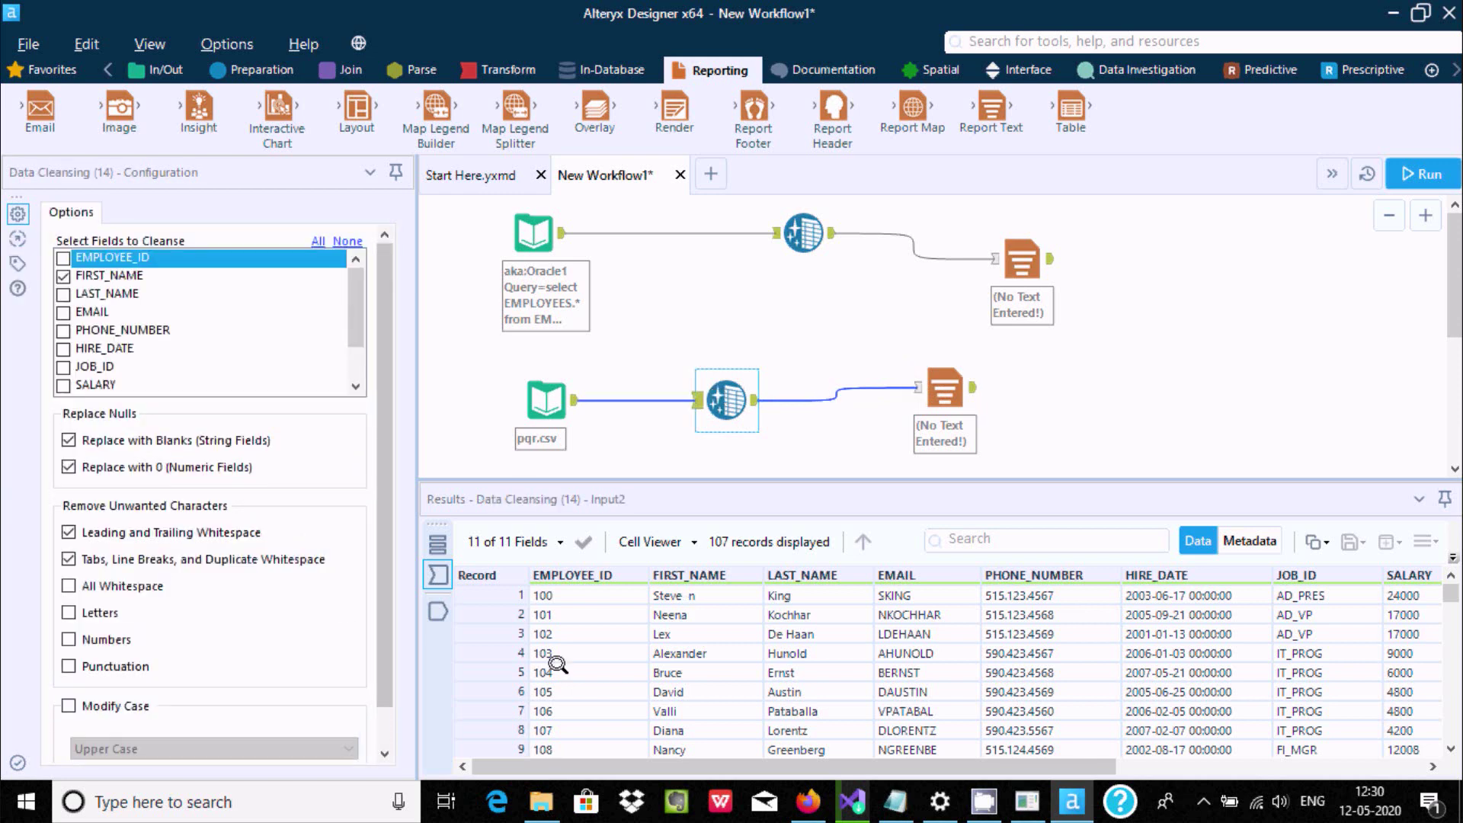
- Remove all whitespace instead of tabs, line breaks and duplicate whitespace from FIRST_NAME, then run the workflow and check the Report Text input
left_click(69, 559)
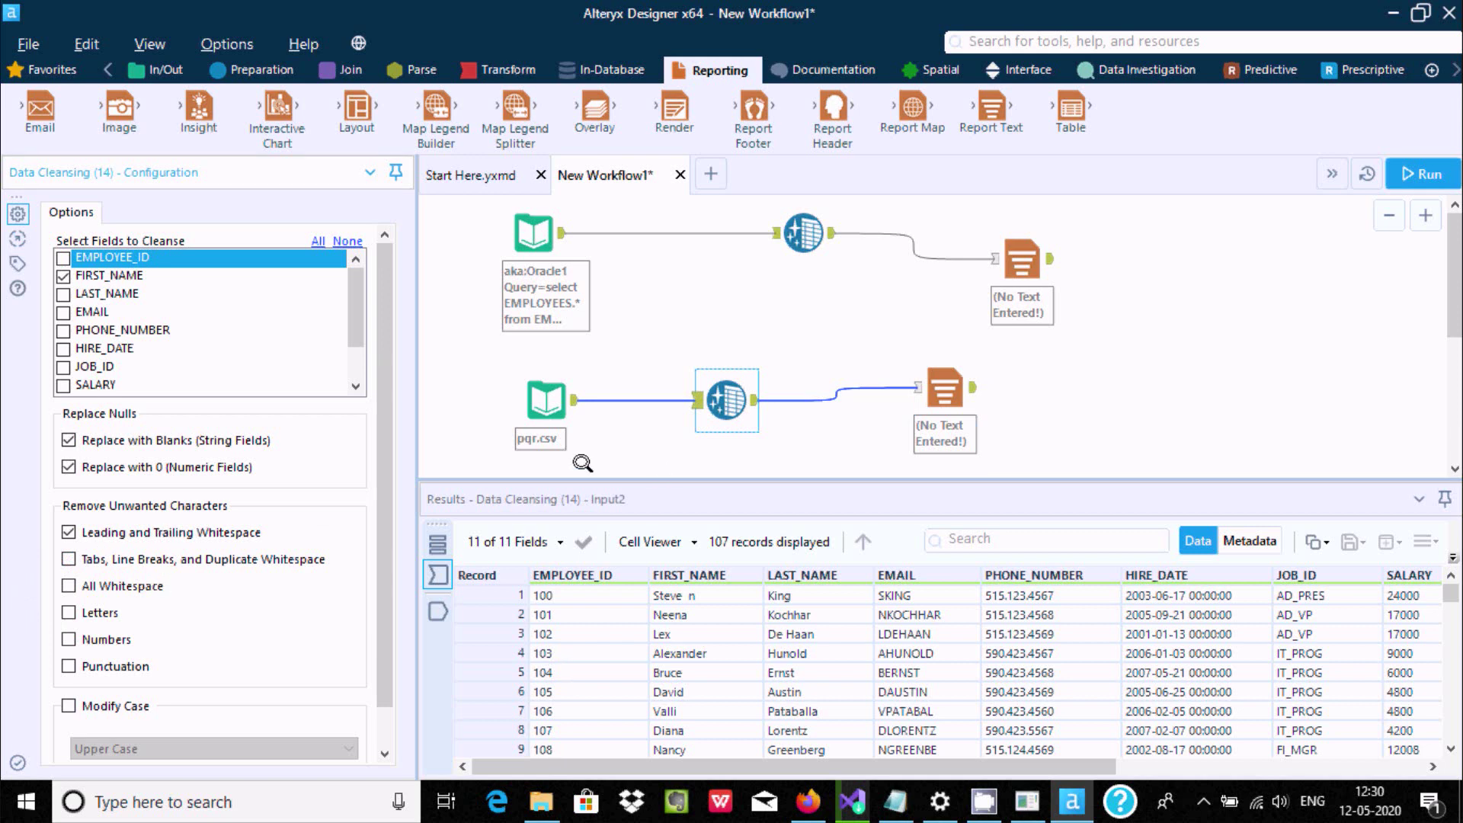
left_click(65, 579)
key("ctrl+r")
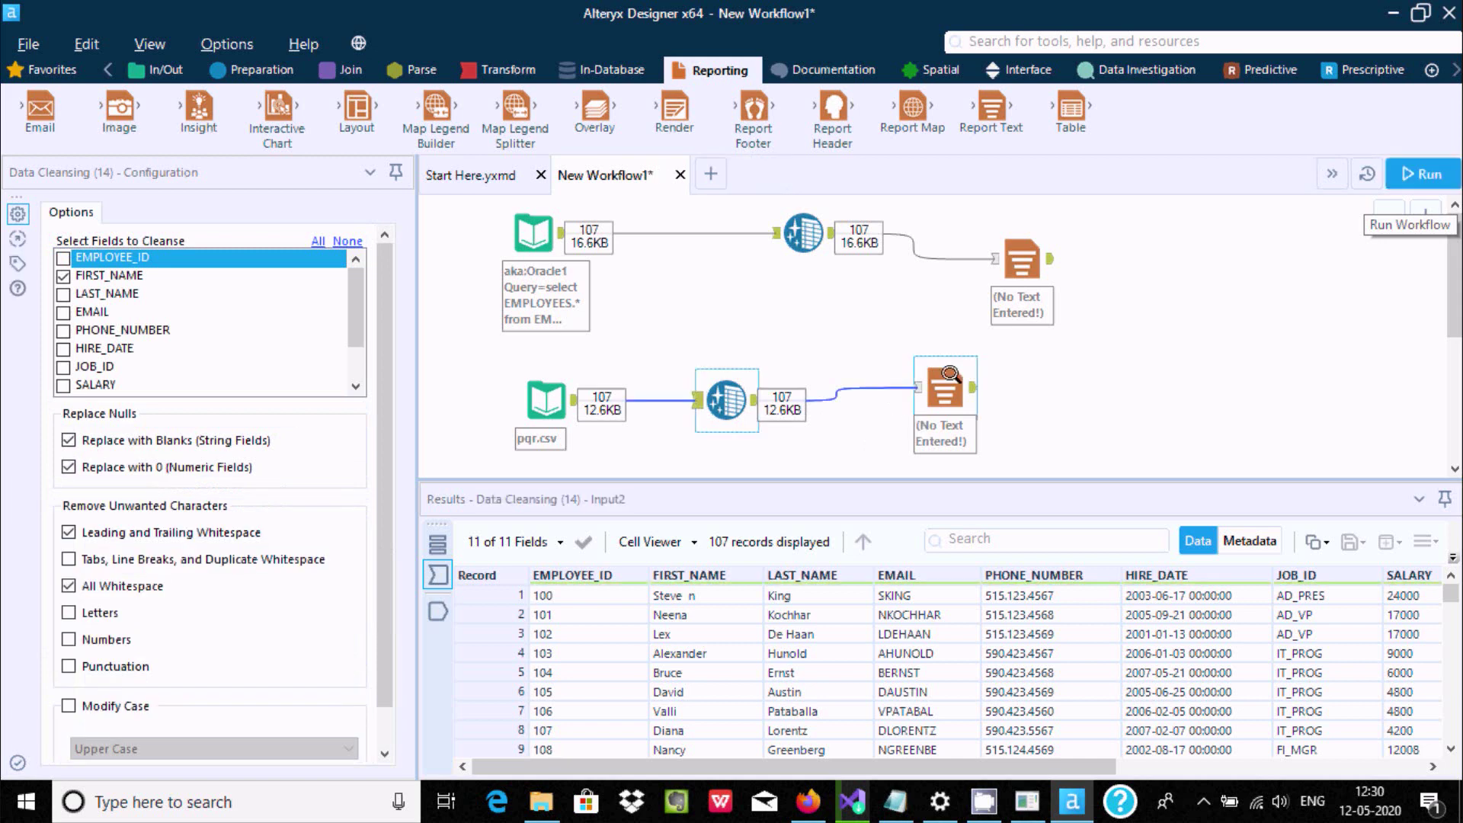
left_click(918, 393)
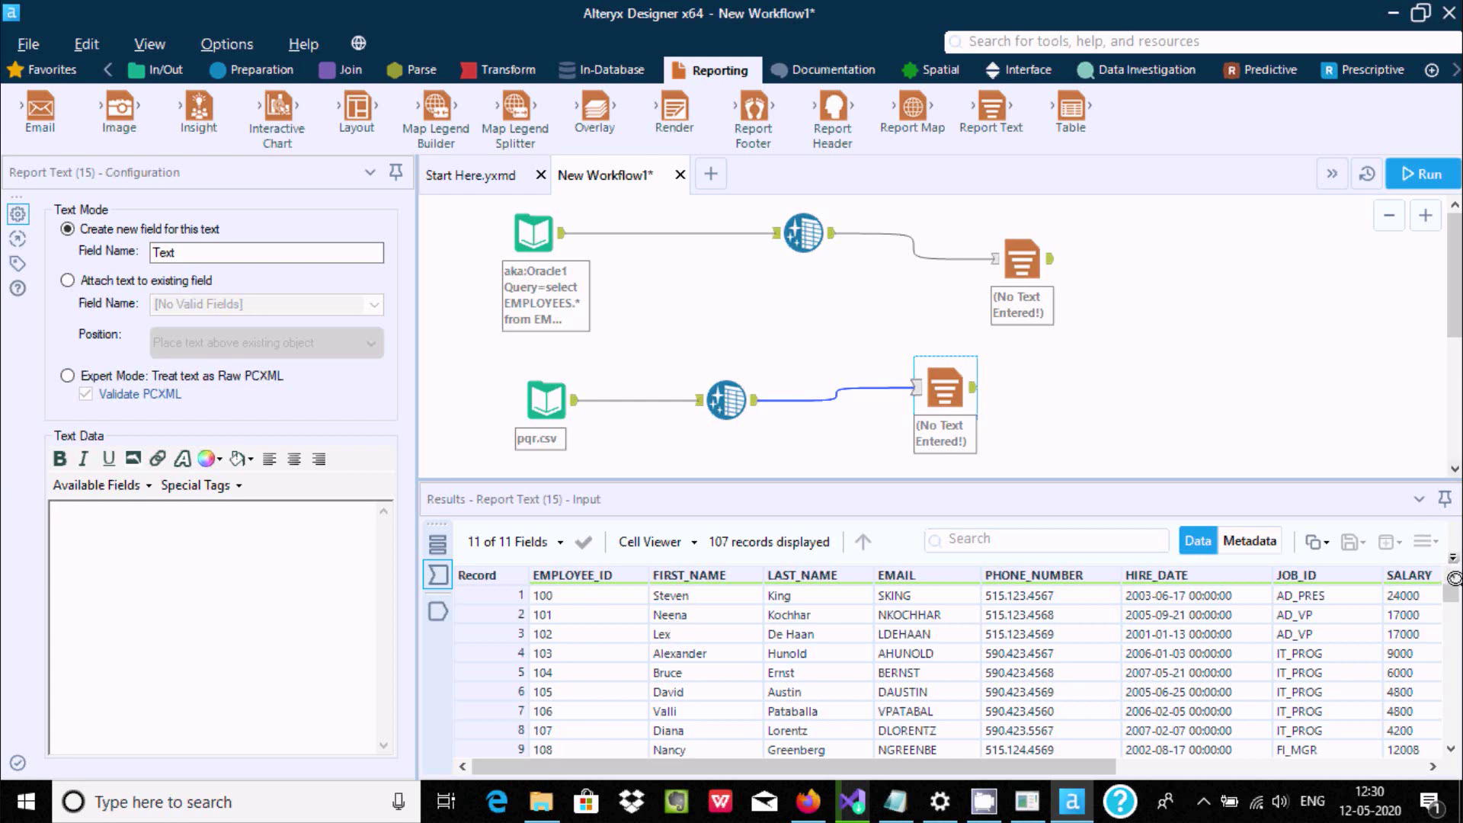
left_click_drag(1448, 581, 1419, 595)
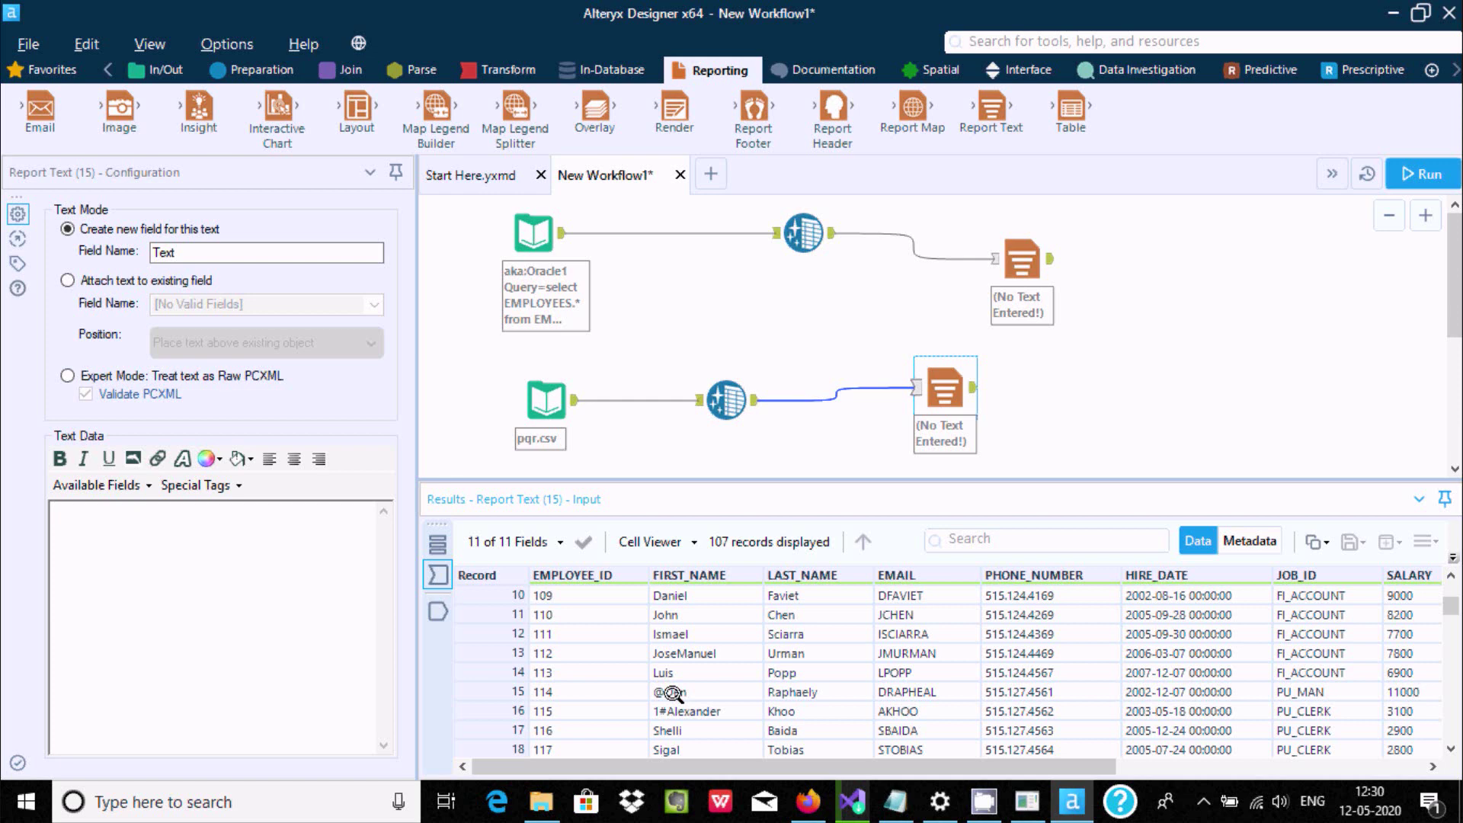
- Enable number removal in the second Data Cleansing tool, run the workflow and check the FIRST_NAME values reaching its Report Text tool
left_click(726, 400)
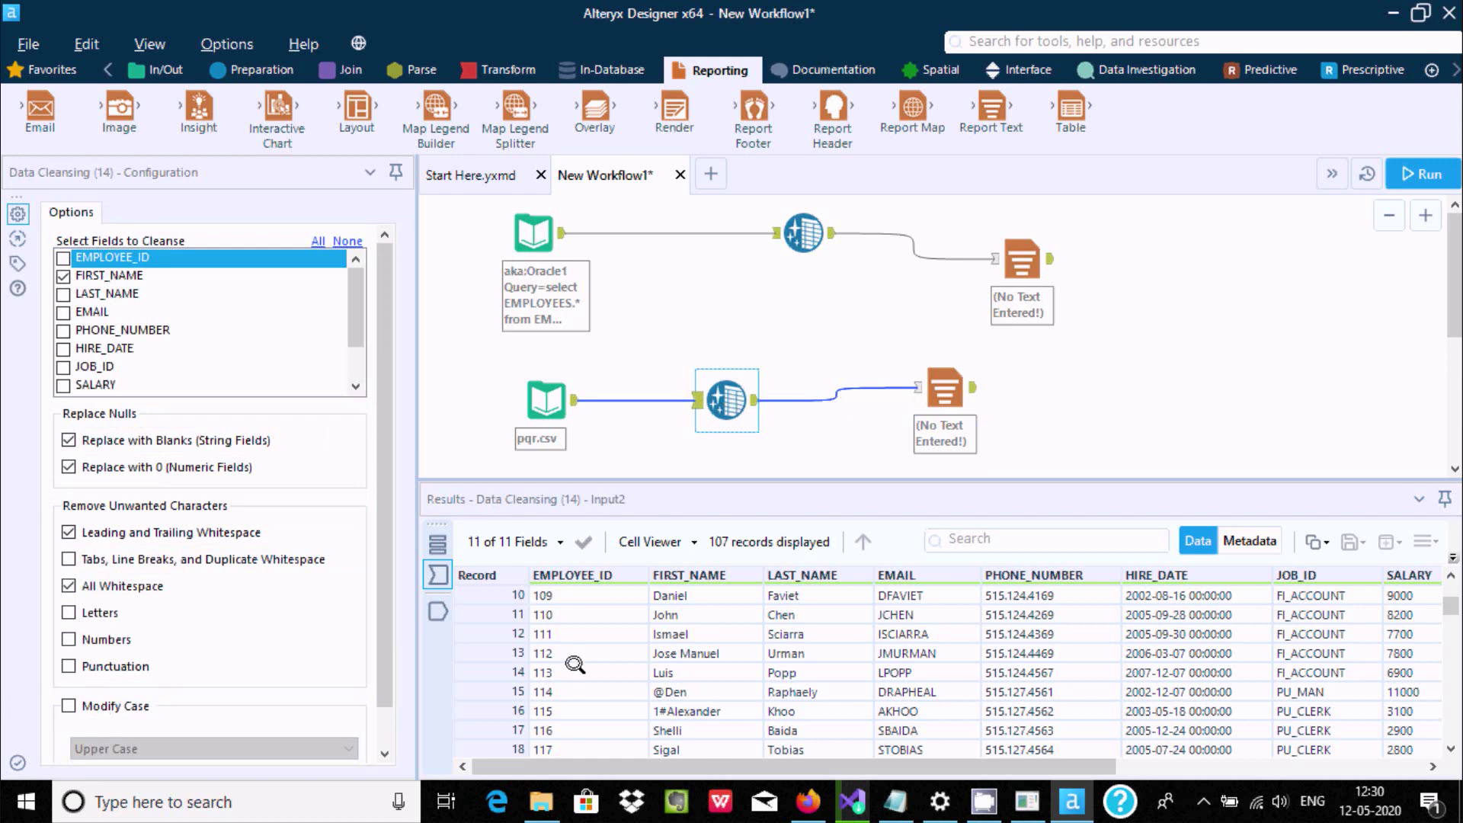
left_click(68, 639)
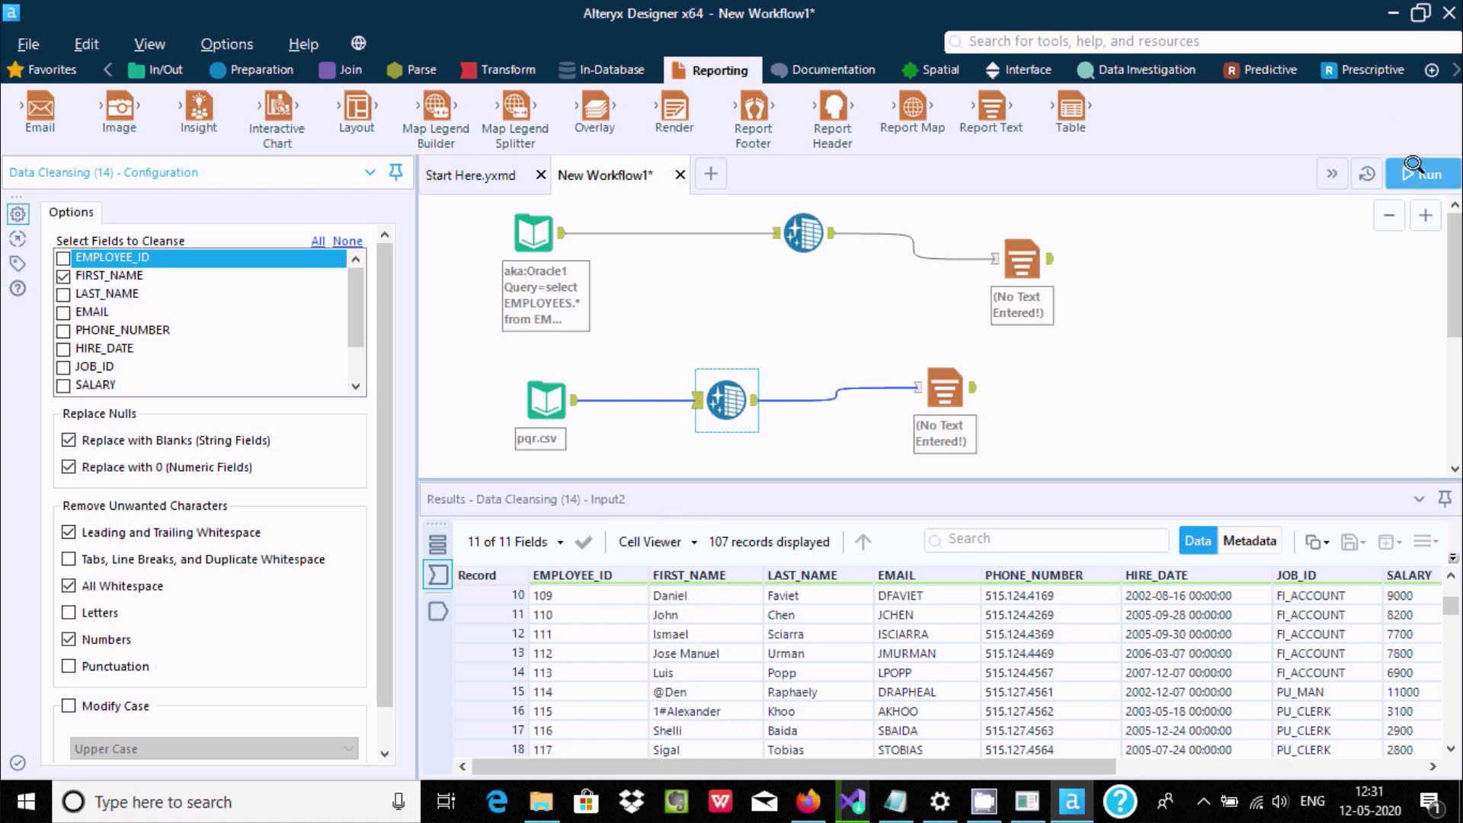
left_click(1390, 170)
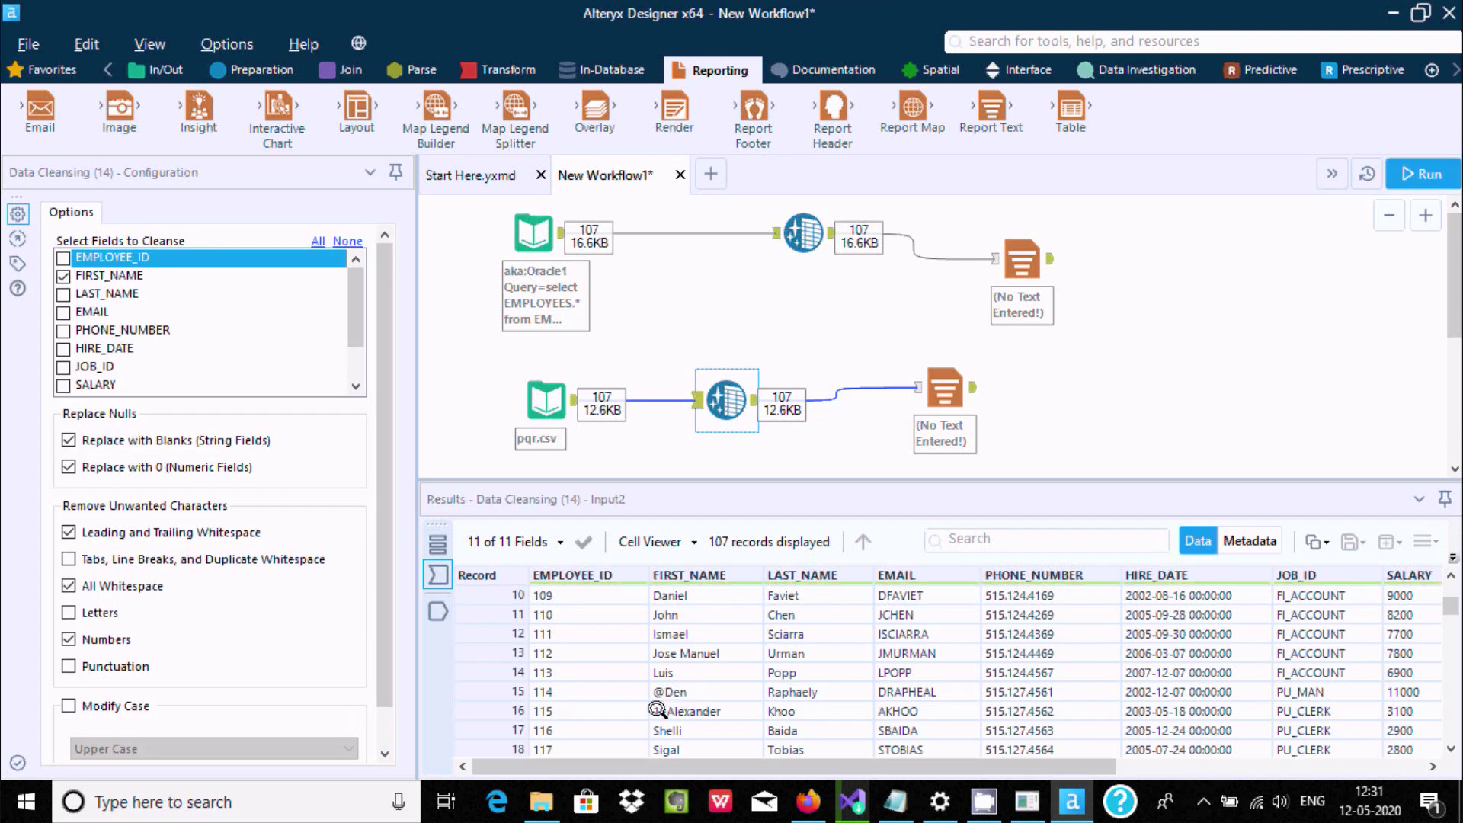
left_click(945, 396)
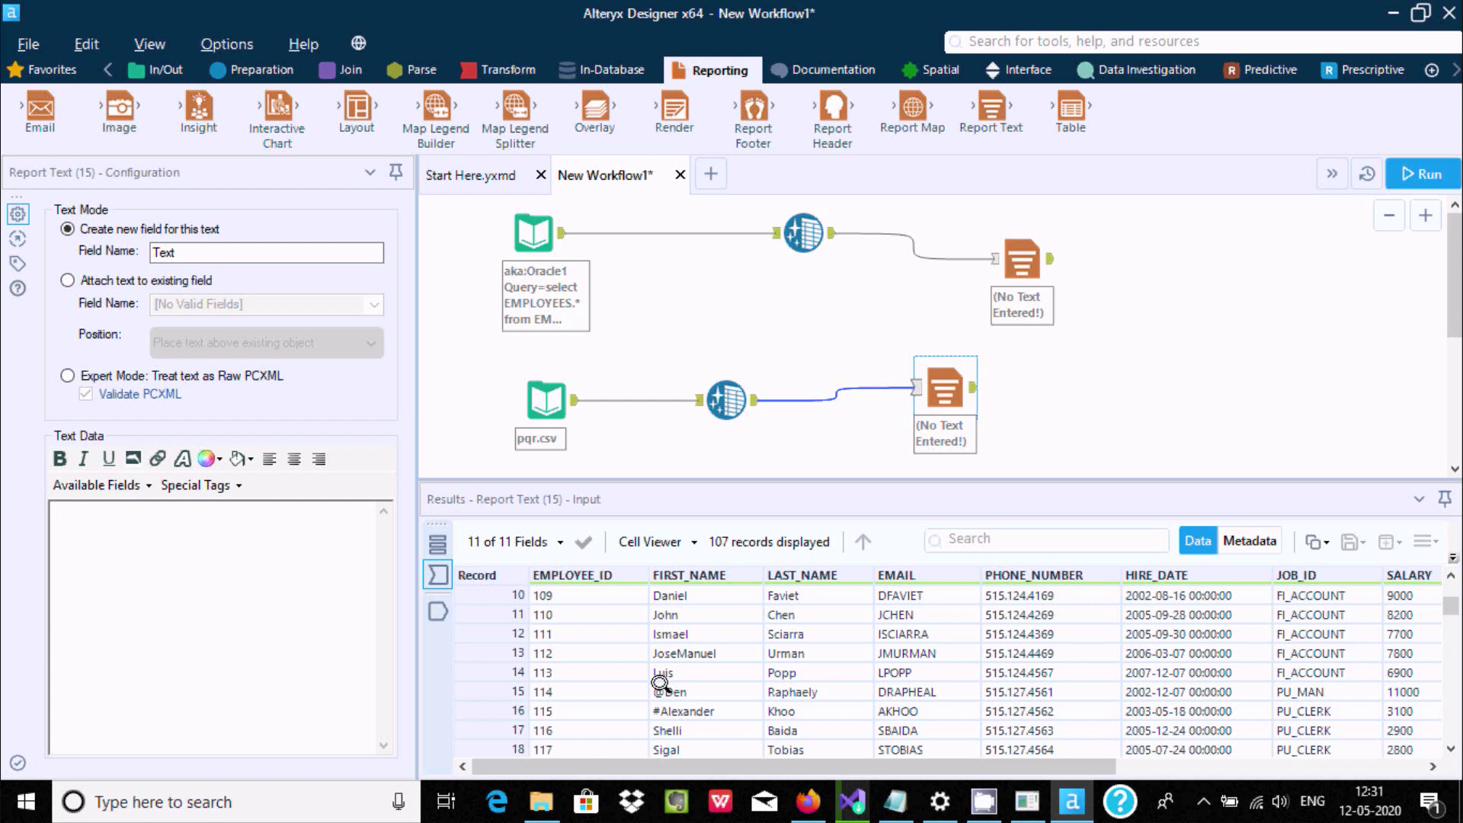
- Enable punctuation removal in the second Data Cleansing tool and add EMAIL to the fields to cleanse
left_click(728, 394)
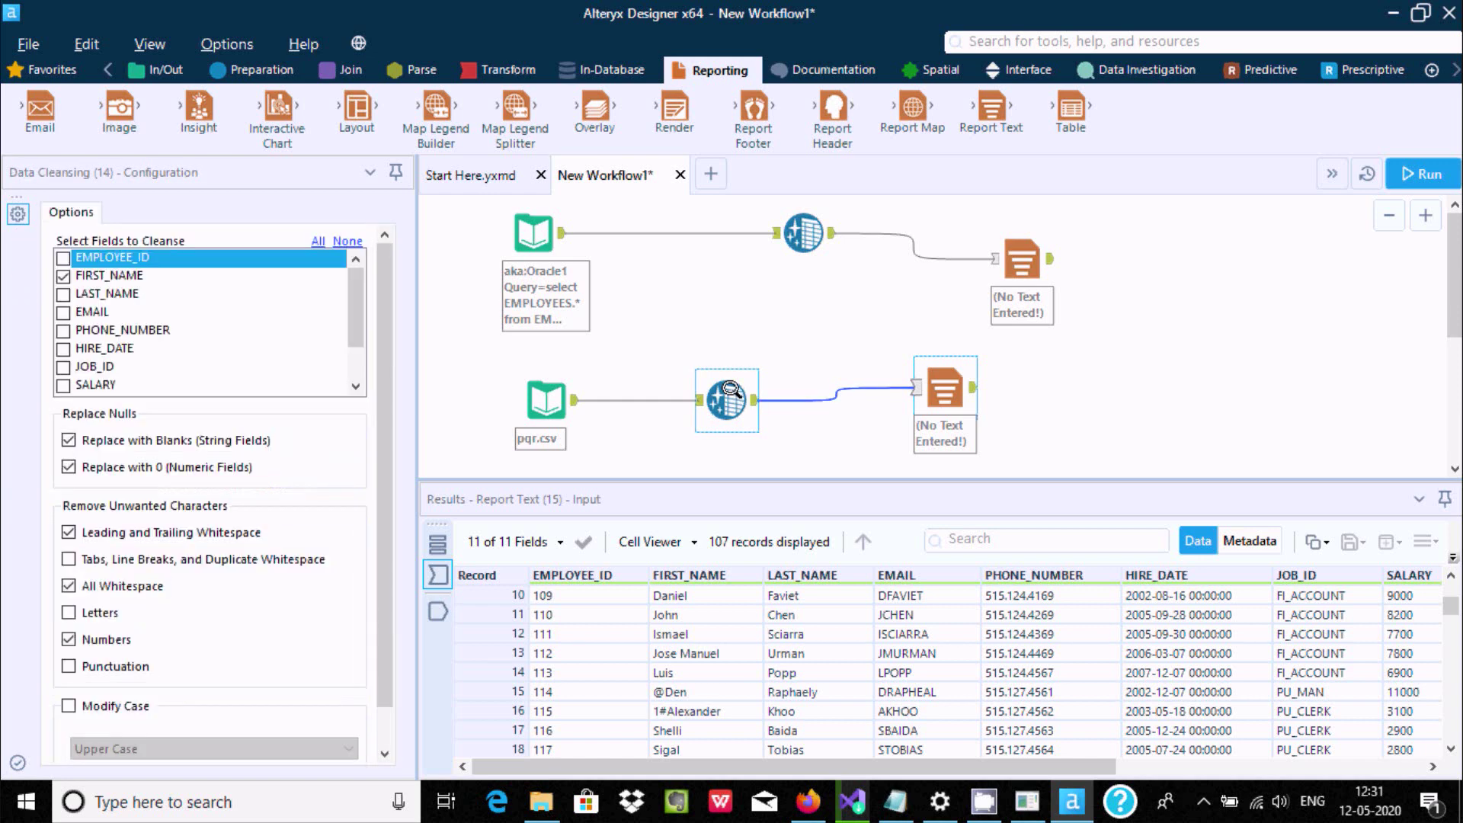
left_click(63, 663)
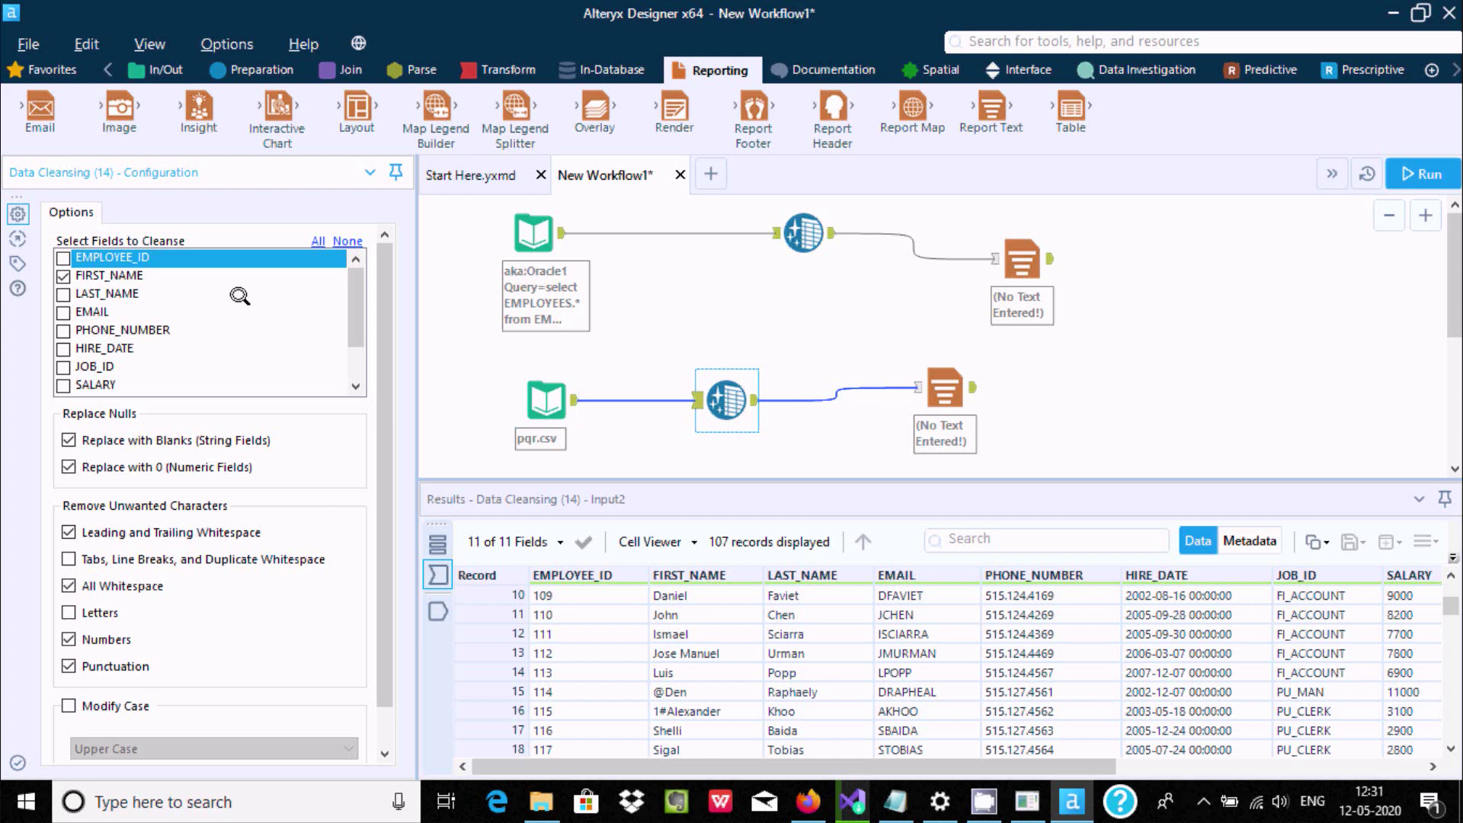
left_click(58, 307)
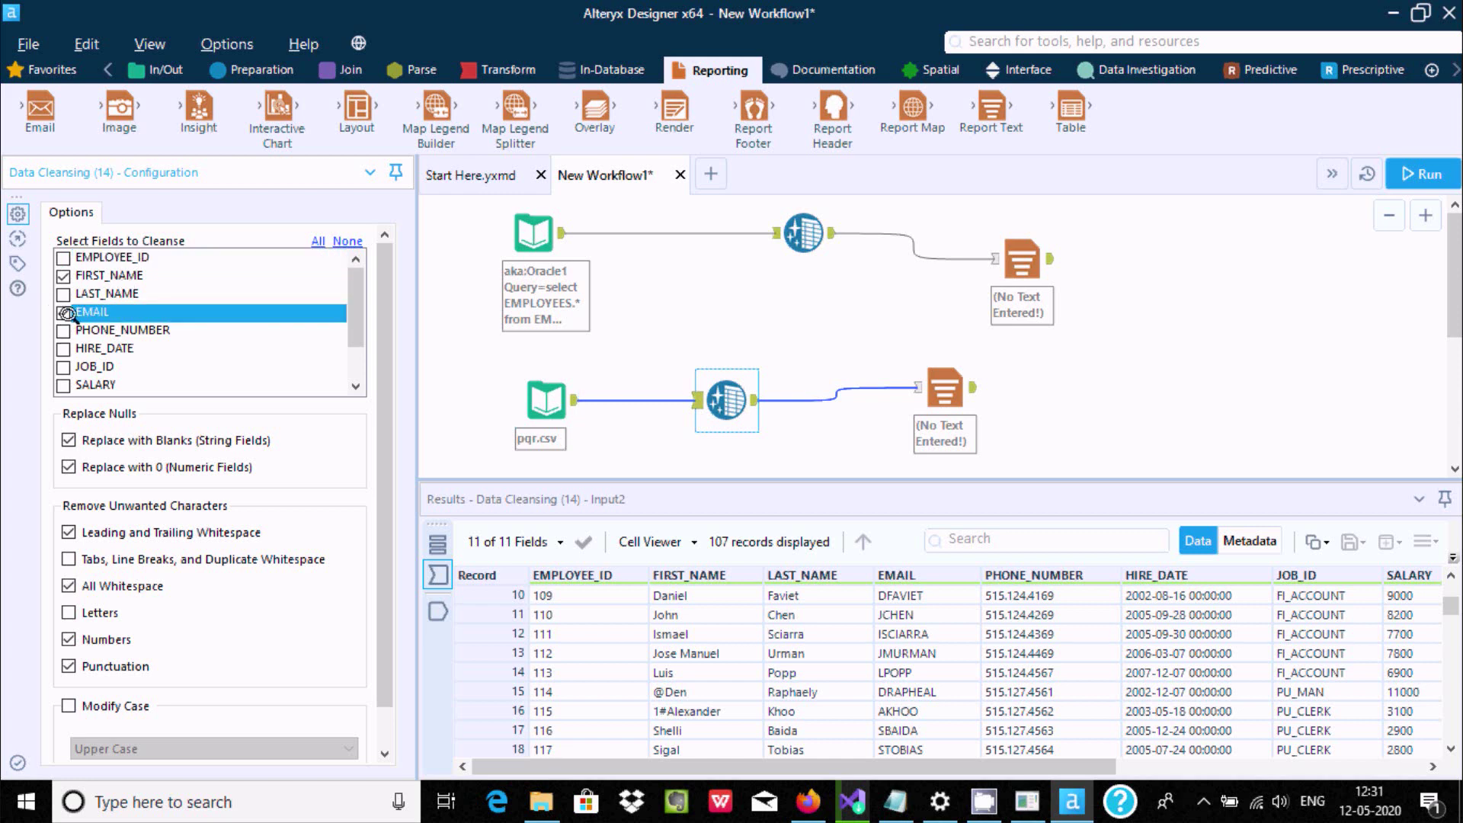
- Enable case modification with Lower Case for the selected fields and run the workflow
left_click(68, 705)
left_click(95, 748)
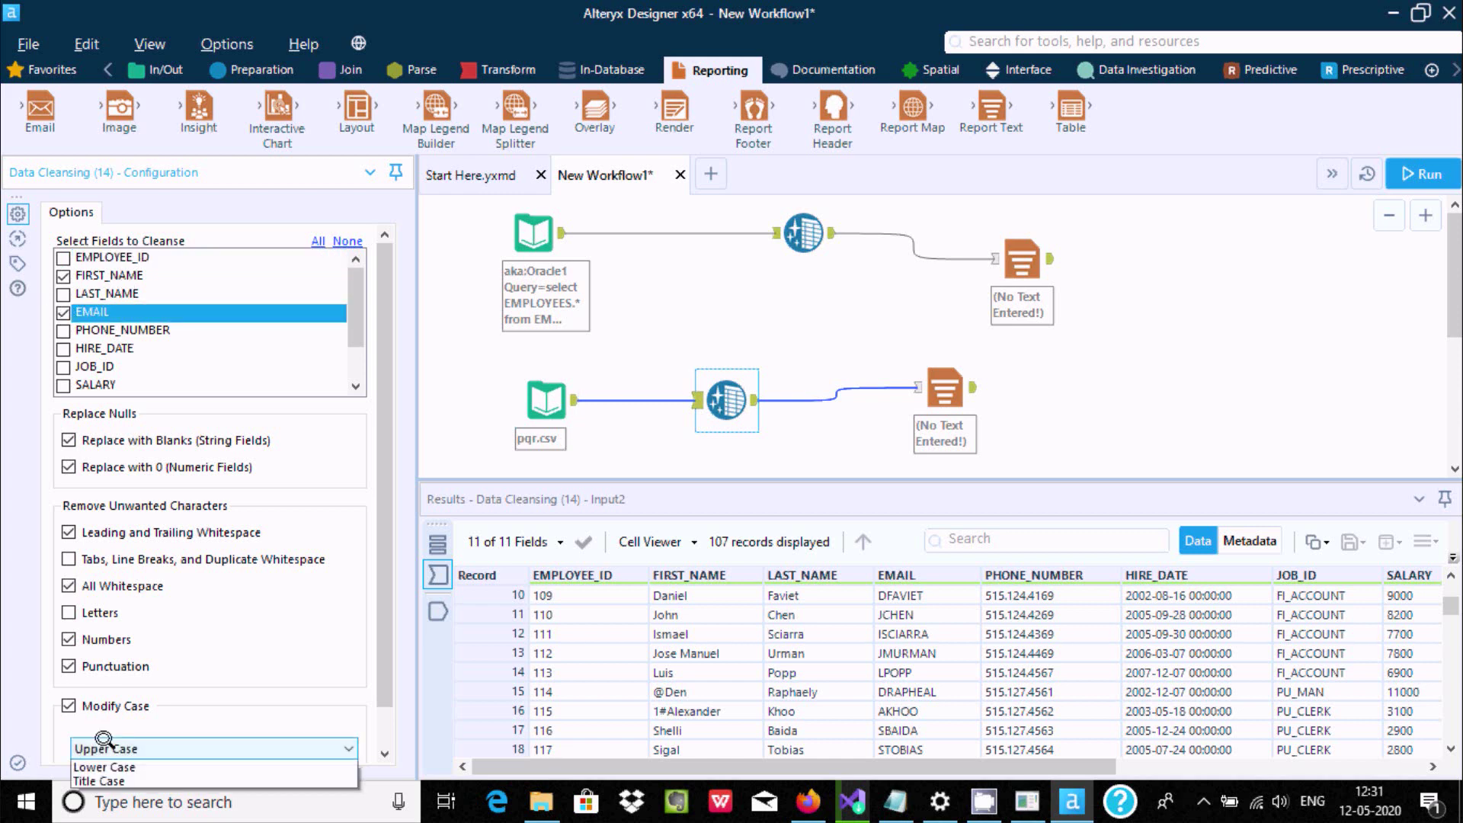
left_click(114, 771)
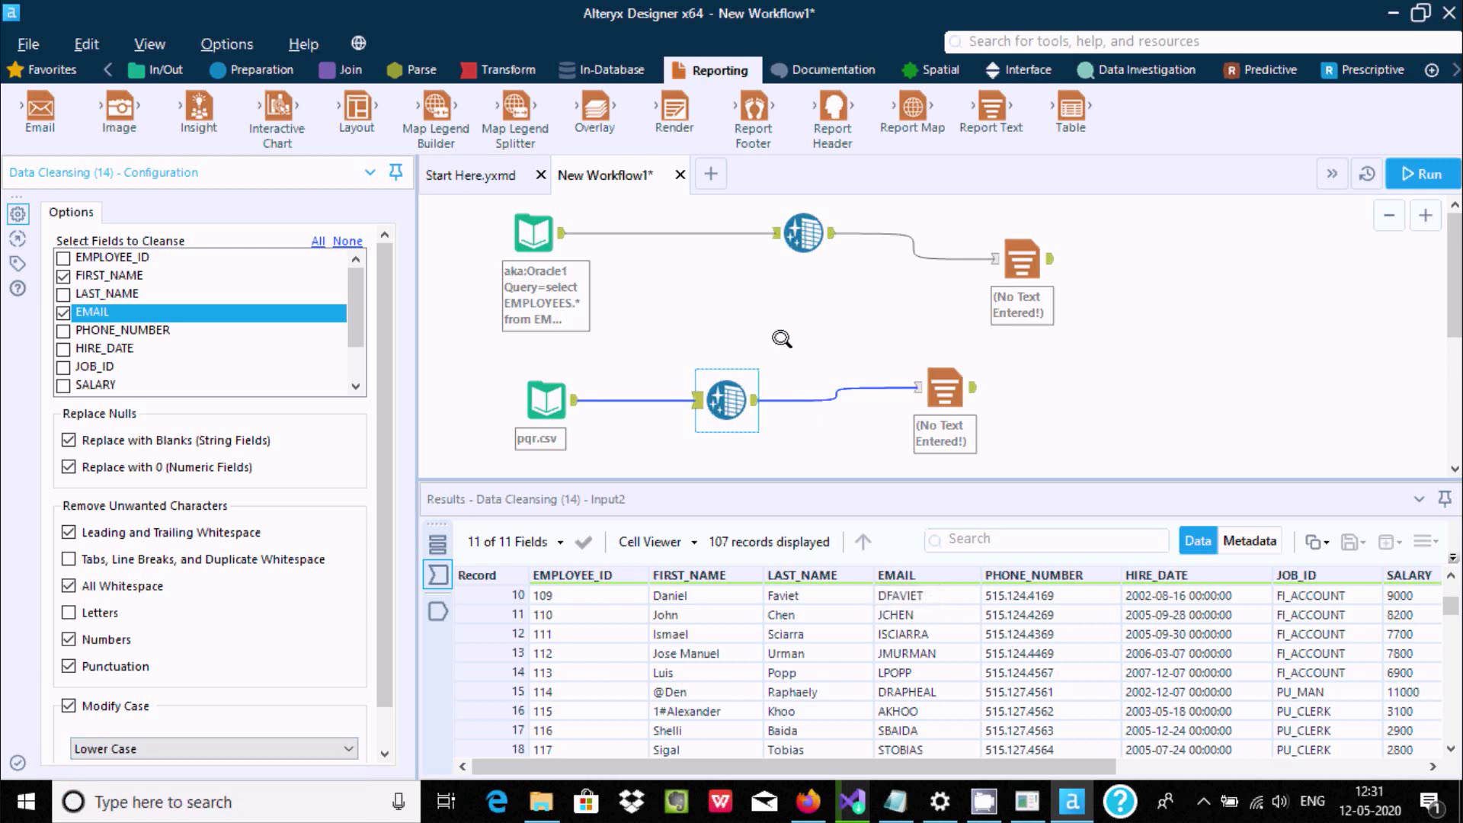
left_click(1421, 174)
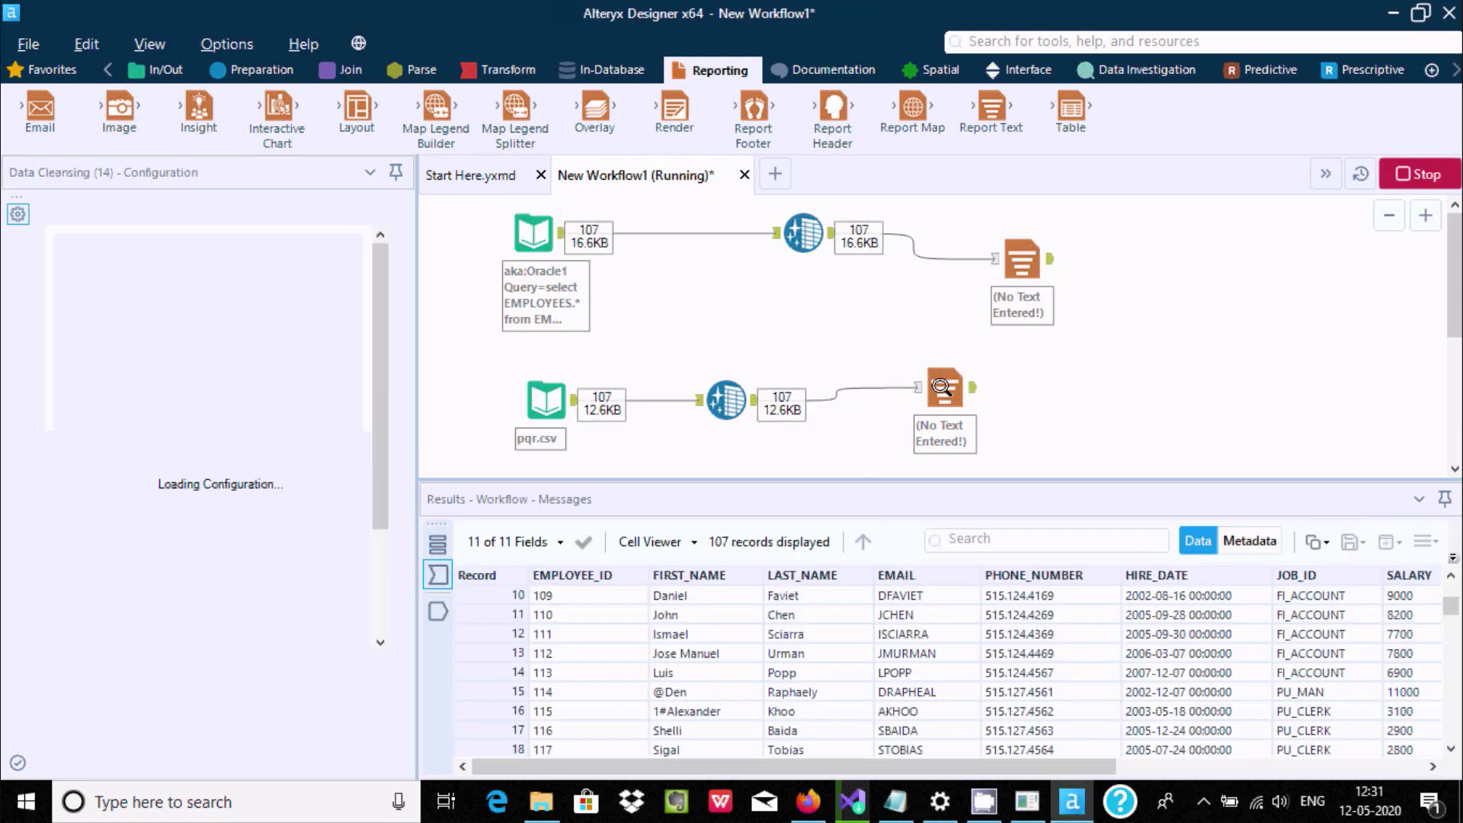
- Examine the cleansed FIRST_NAME and EMAIL values across the records reaching the second Report Text tool
left_click(943, 388)
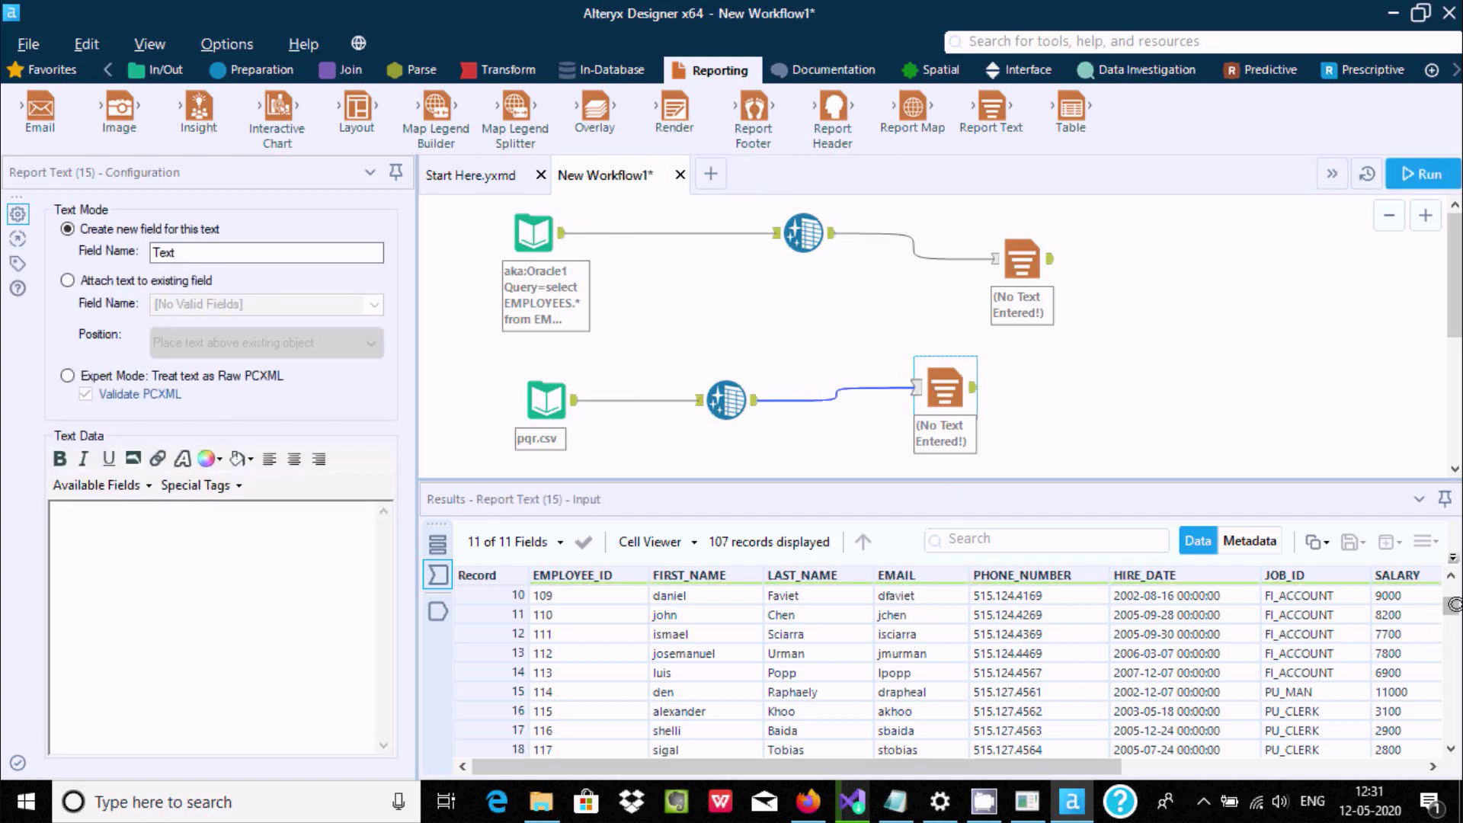
mouse_move(1444, 593)
left_mouse_down()
mouse_move(1443, 630)
mouse_move(1433, 576)
left_mouse_up()
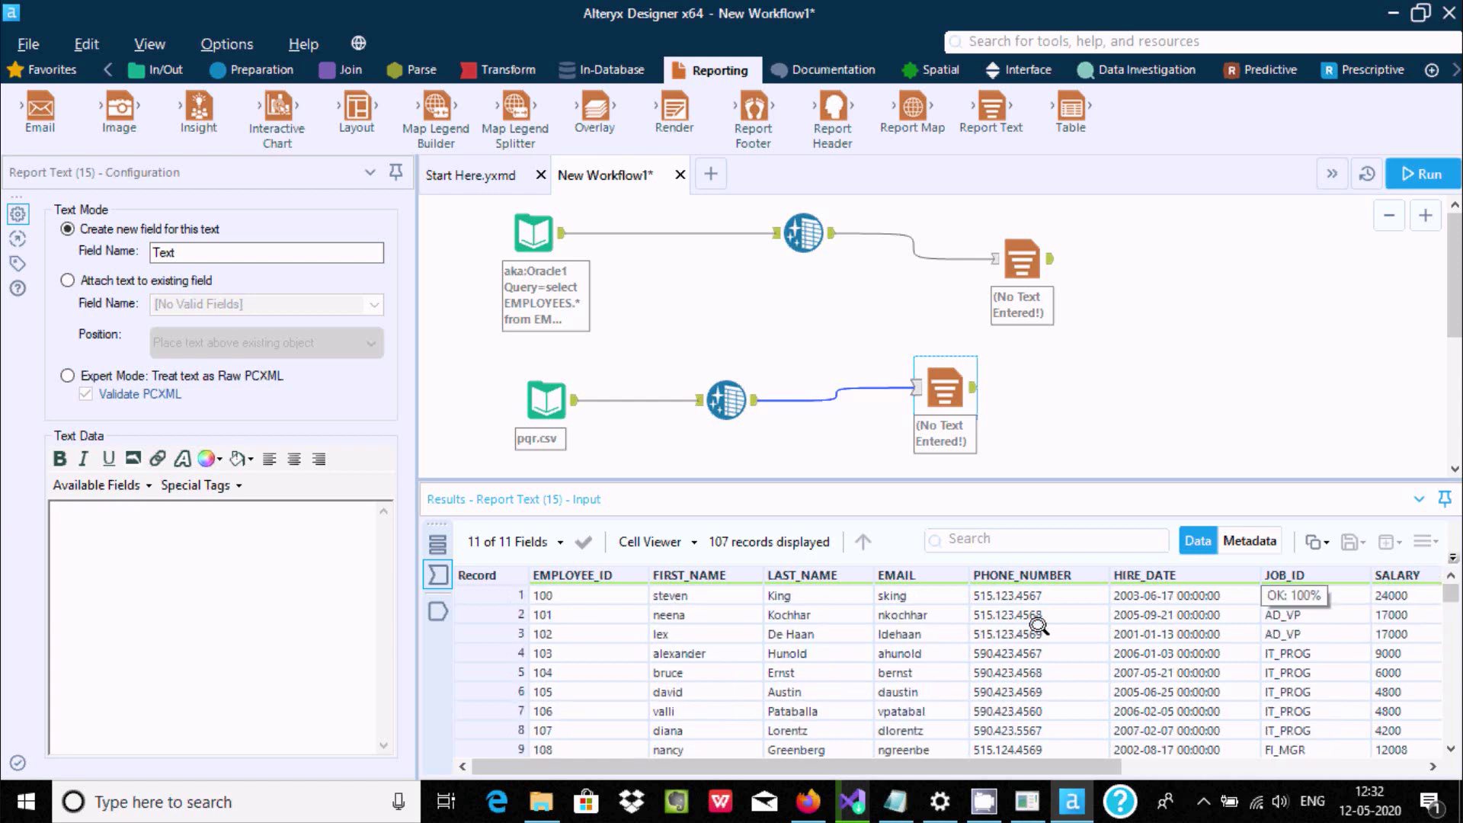
left_click(658, 652)
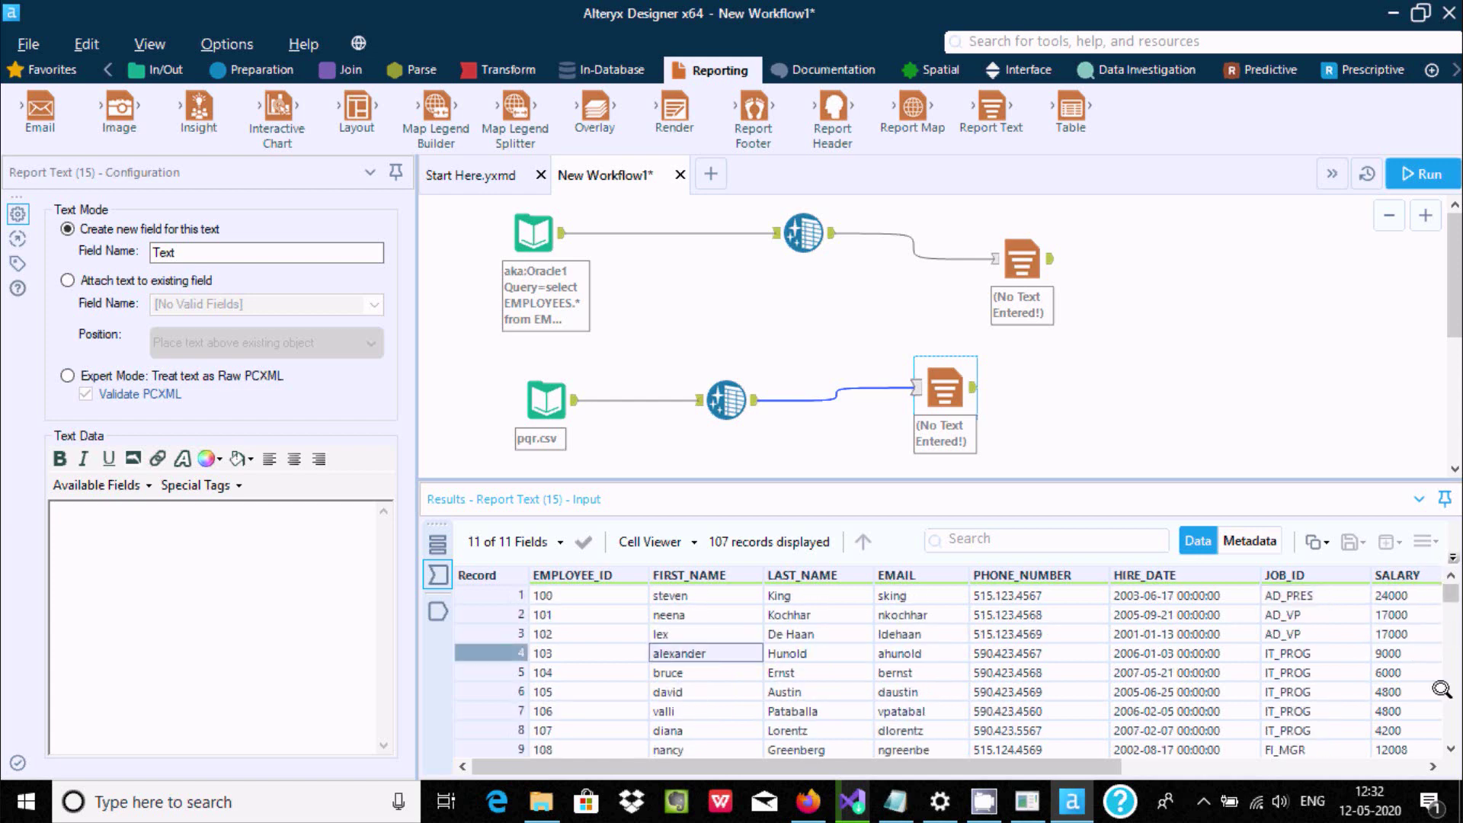
scroll(1442, 736, "down", 1)
scroll(1442, 736, "down", 4)
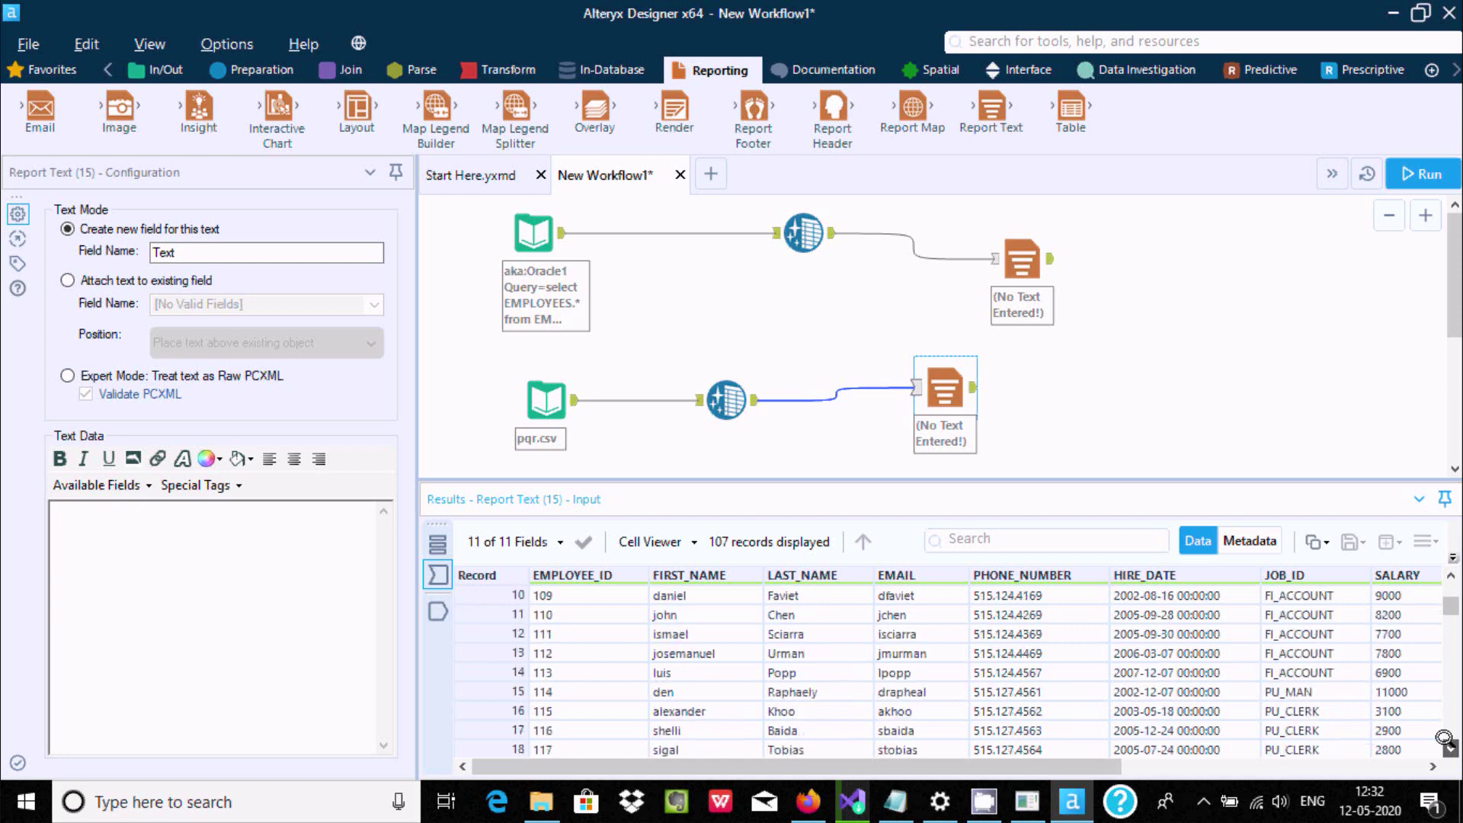
scroll(1442, 736, "down", 3)
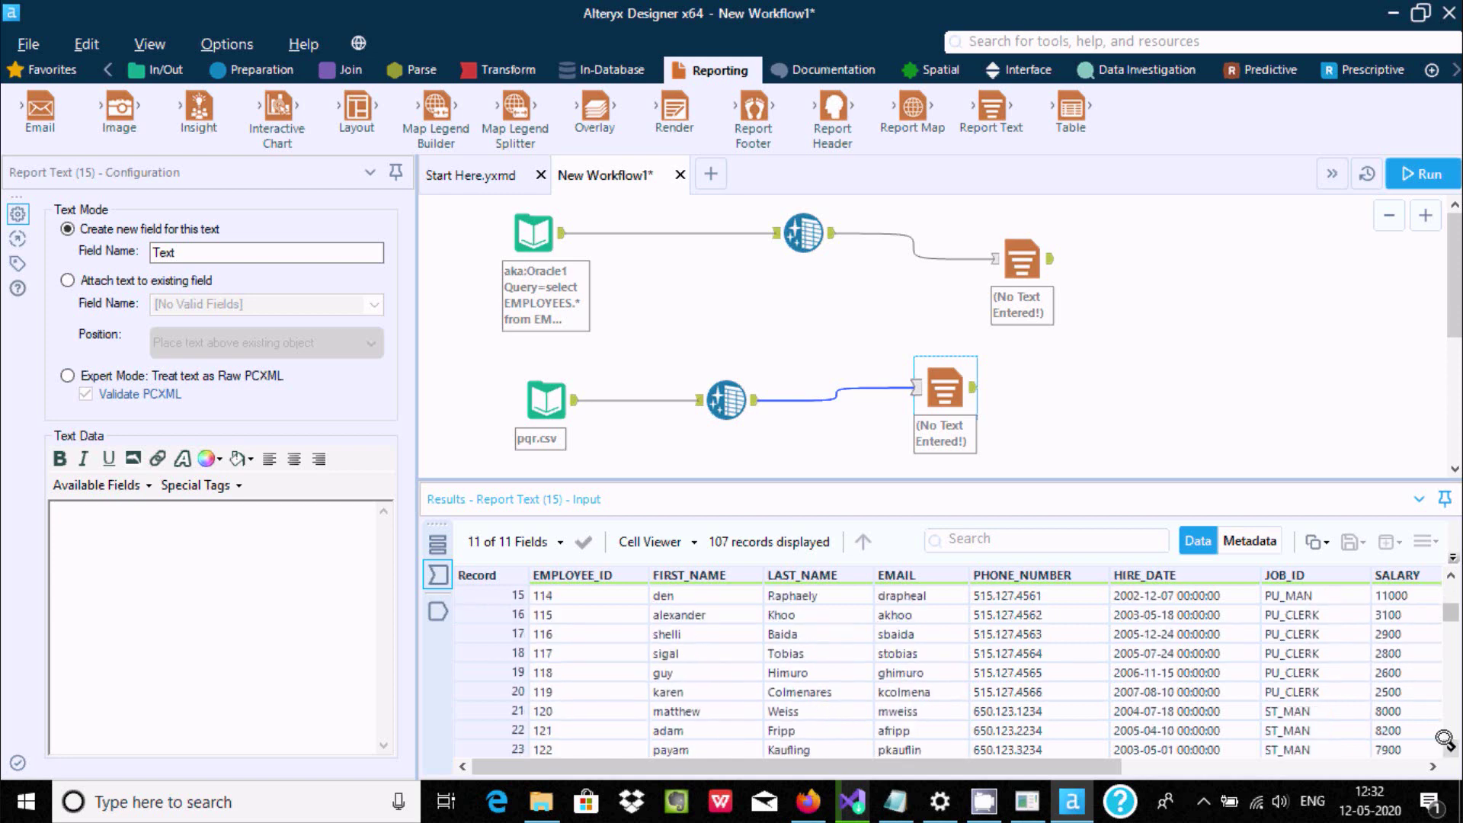
scroll(1442, 710, "down", 20)
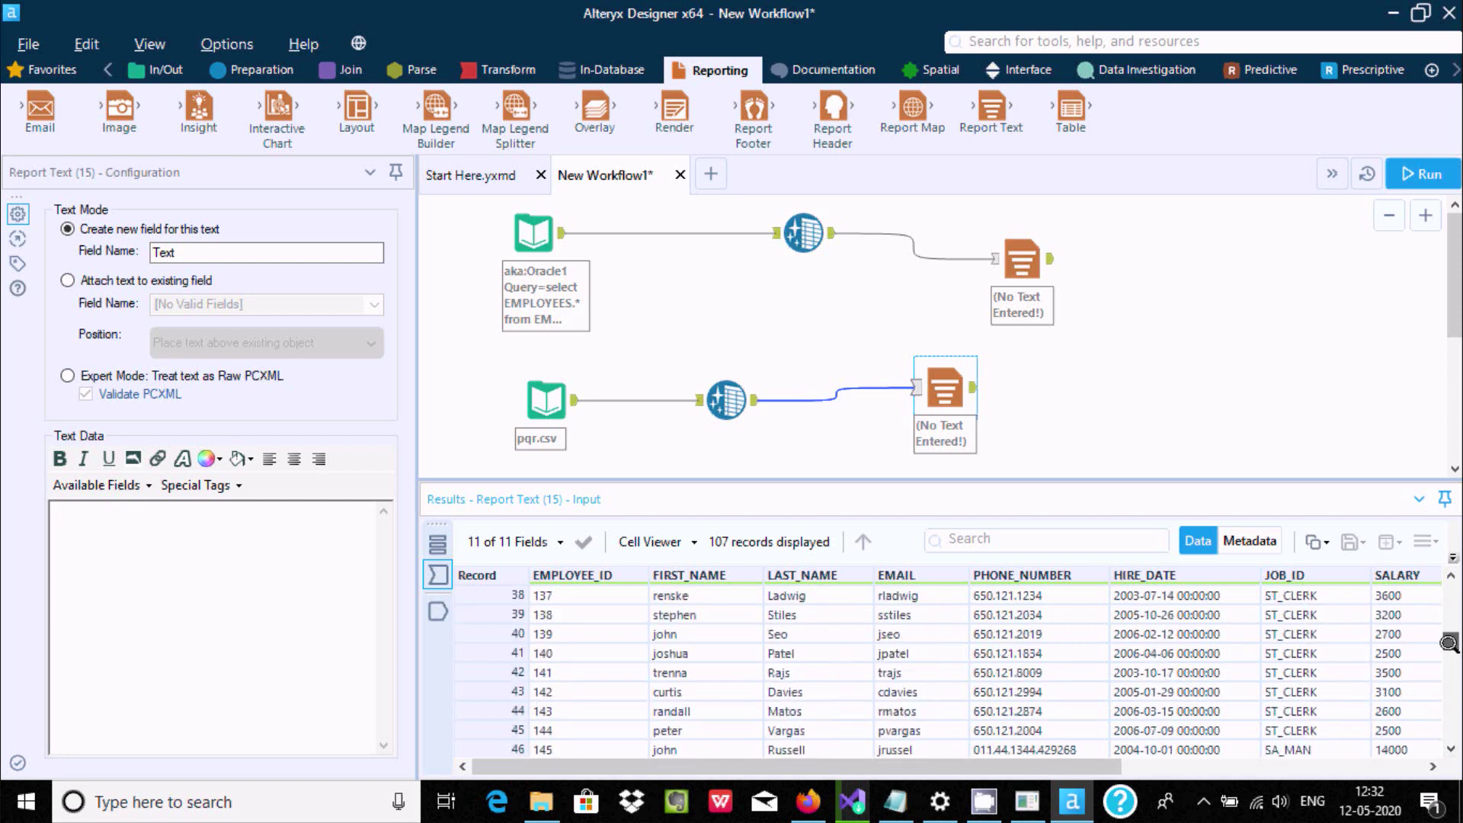
scroll(1442, 681, "up", 20)
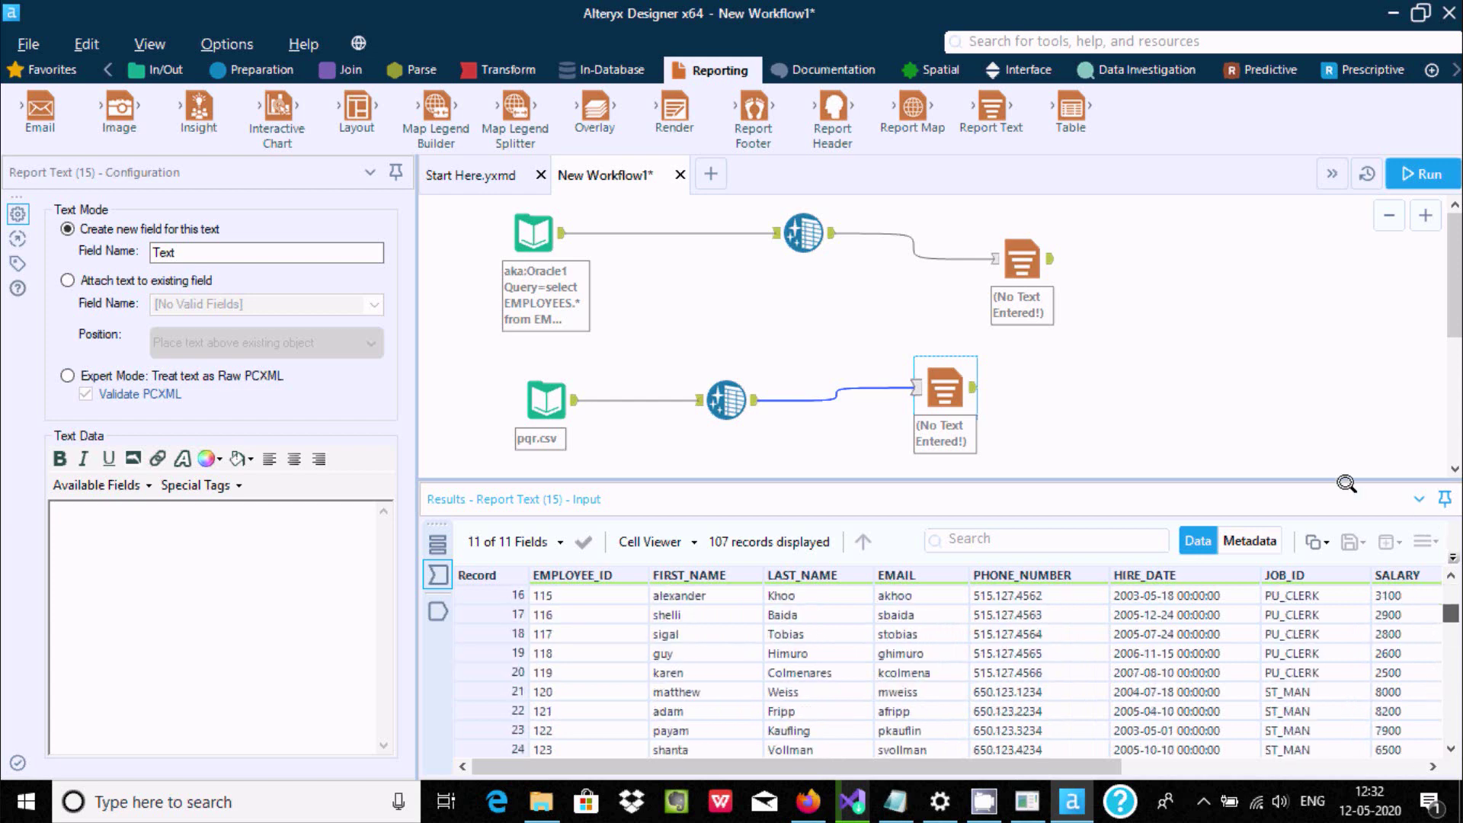
- Review the case modification choices of the second Data Cleansing tool
left_click(716, 392)
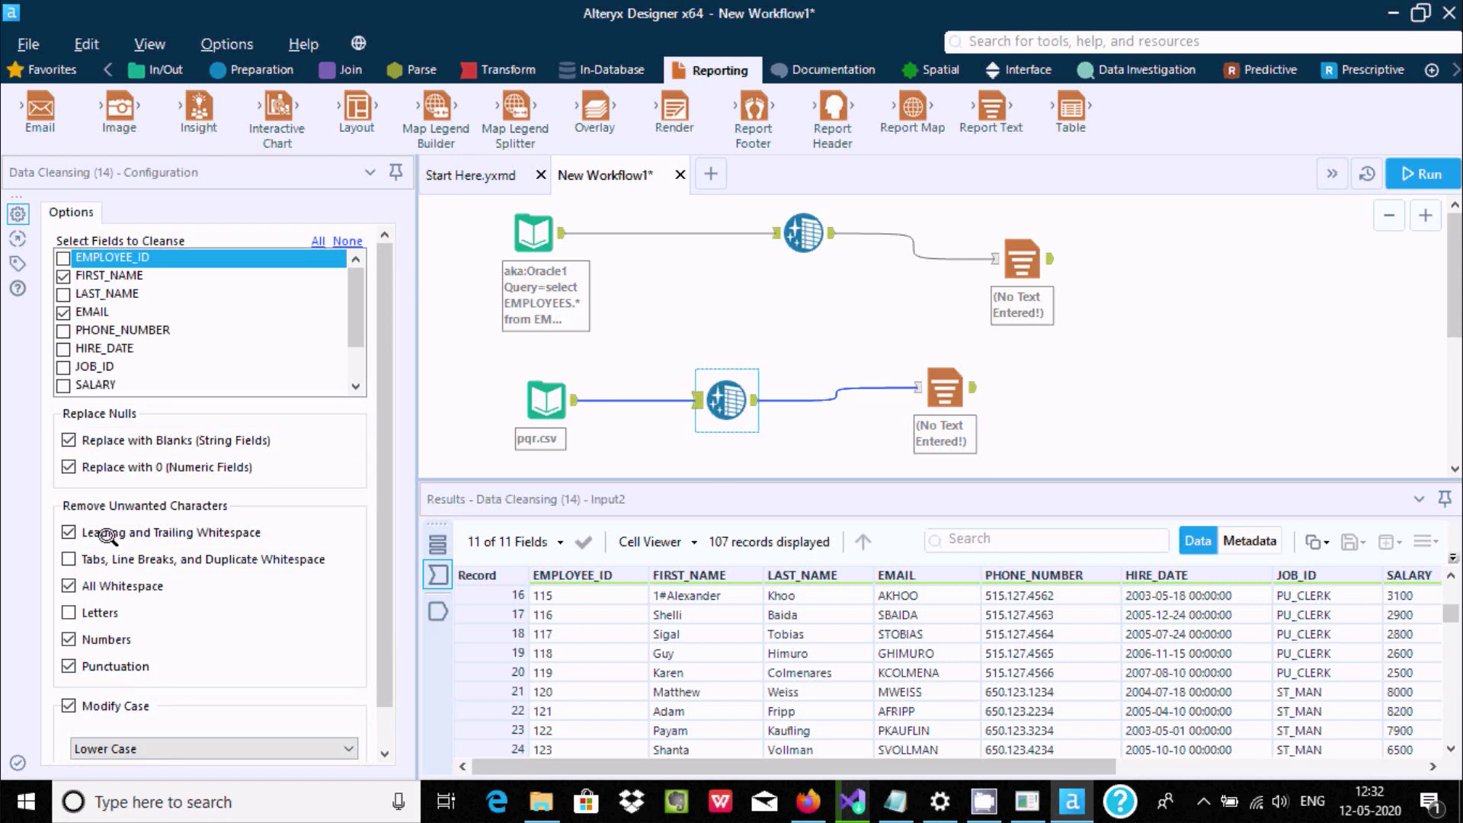
left_click(97, 747)
left_click(98, 747)
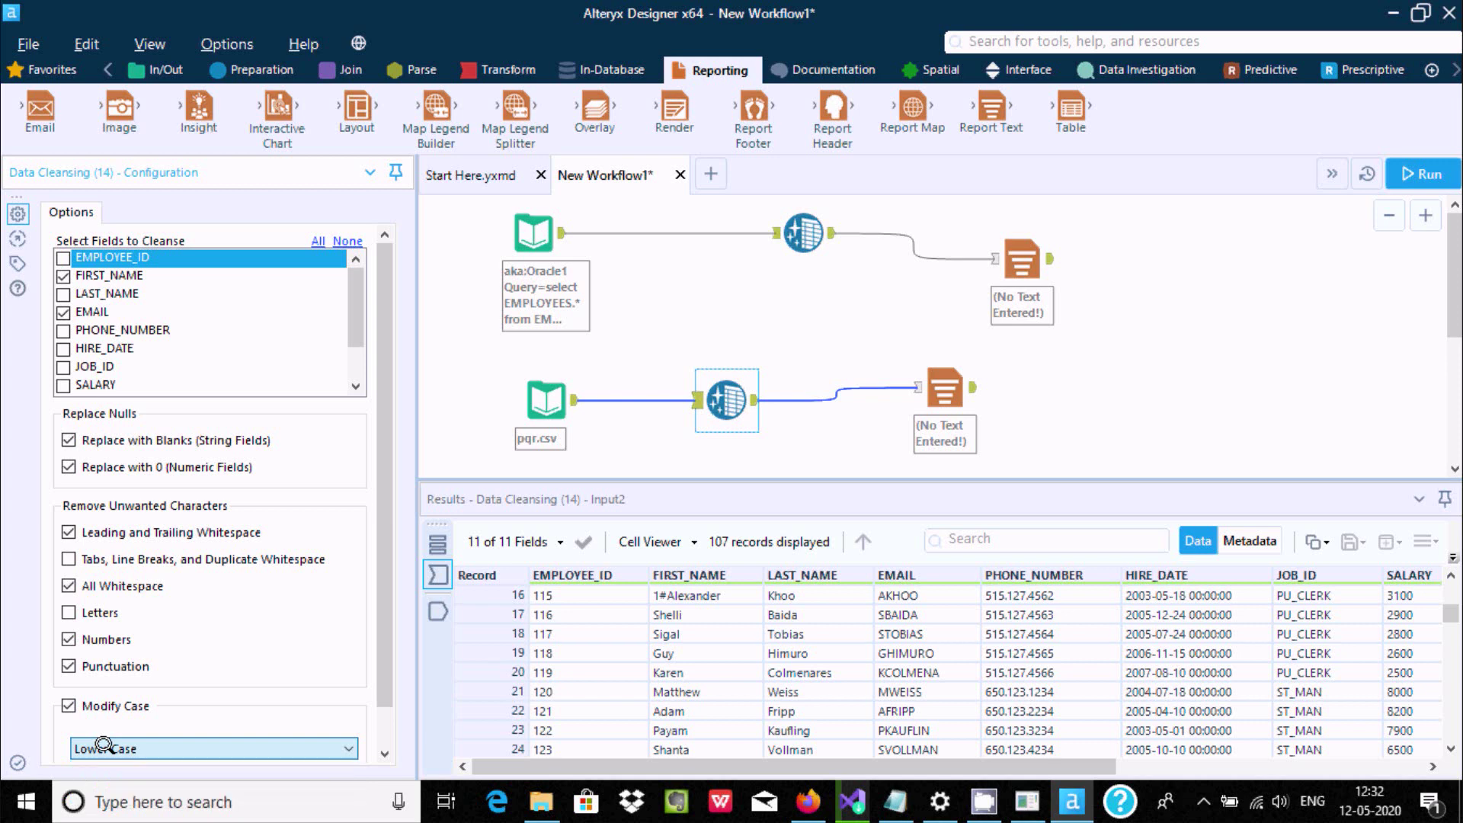